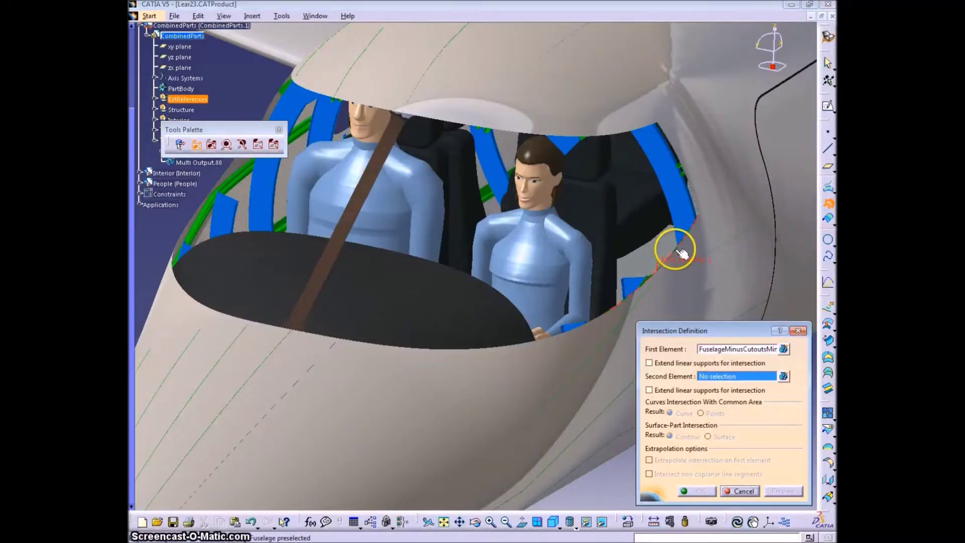
Create intersection points at the lower and upper aft corners of the door-side cockpit window from adjoining fuselage opening edges.
click(701, 202)
click(697, 492)
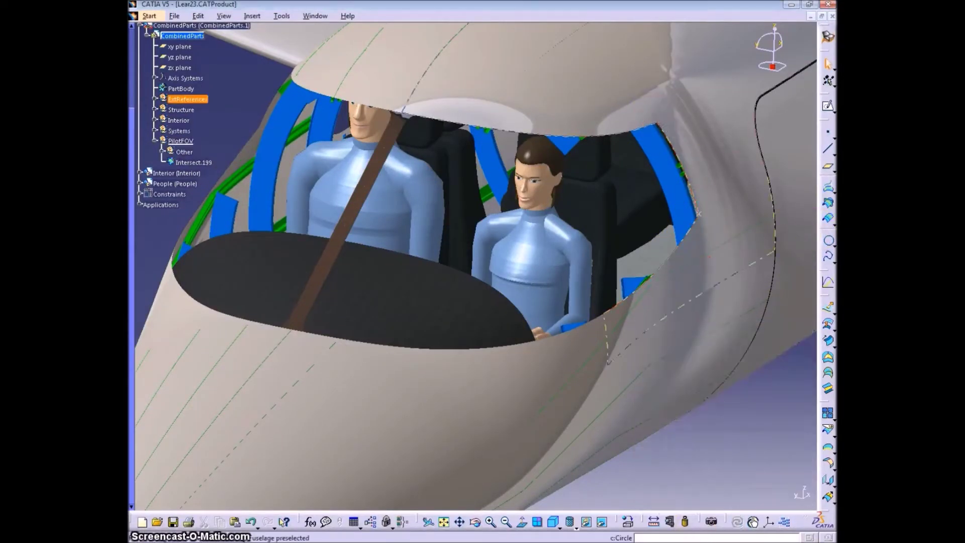
click(649, 130)
click(668, 129)
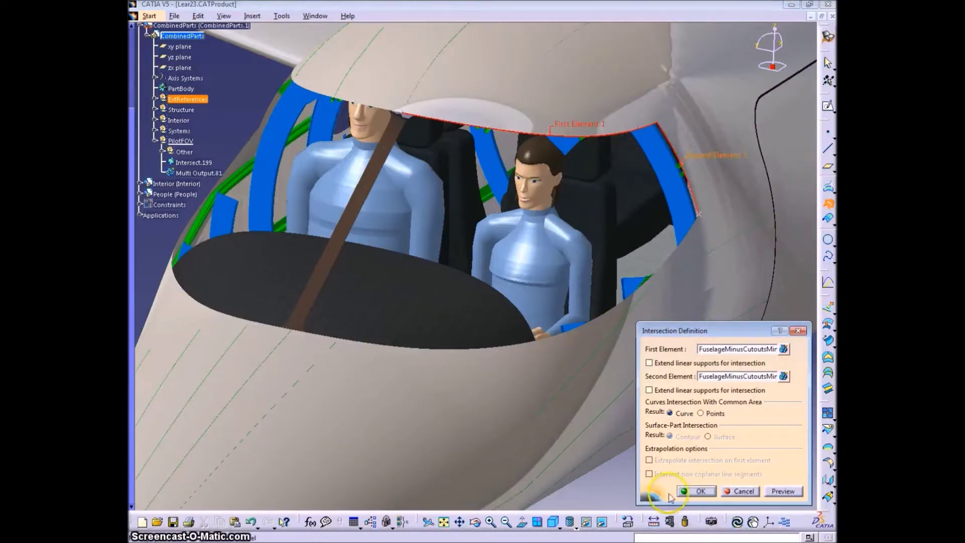
click(697, 492)
Create door-side intersection points where the InstrumentPanelTop edge meets the windshield edge and where the two lower fuselage opening edges meet.
click(536, 324)
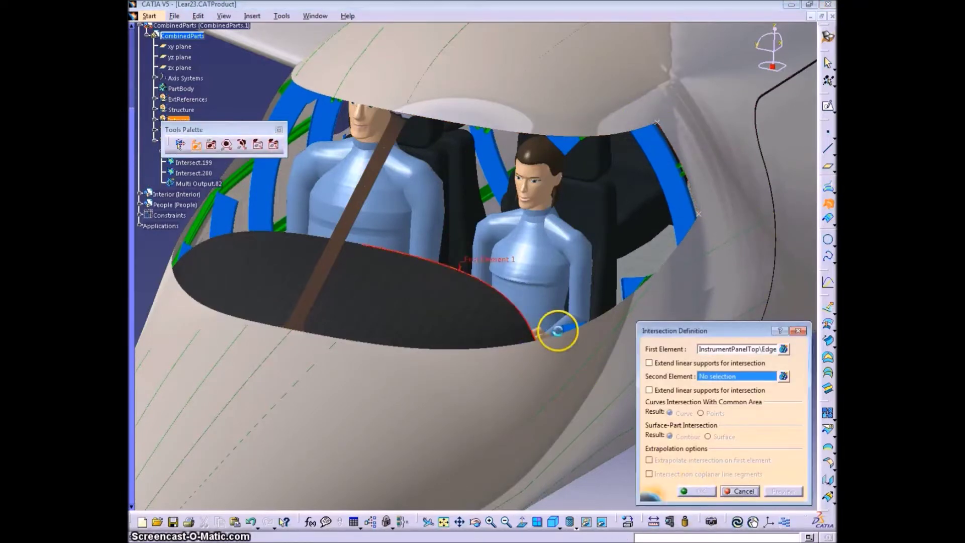
click(555, 332)
click(699, 492)
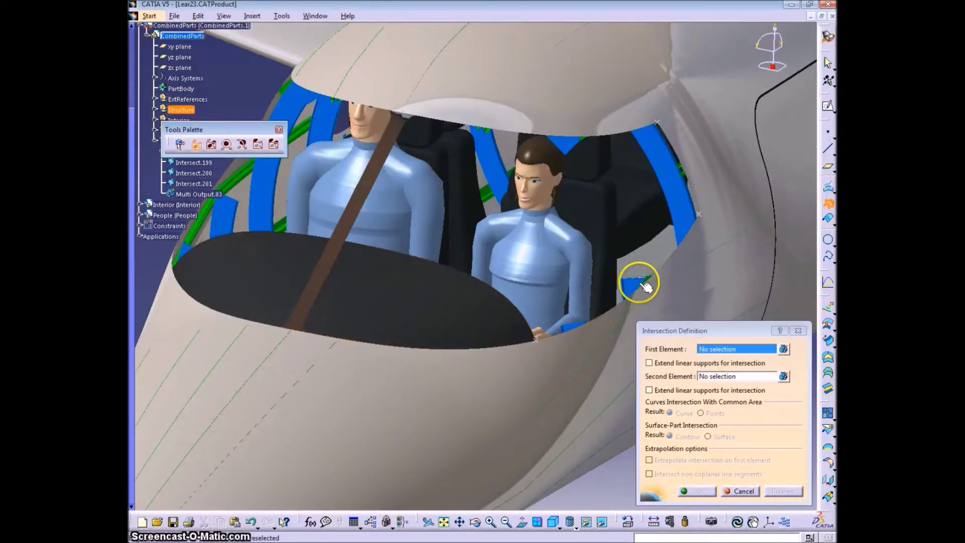
click(649, 276)
click(587, 322)
click(703, 491)
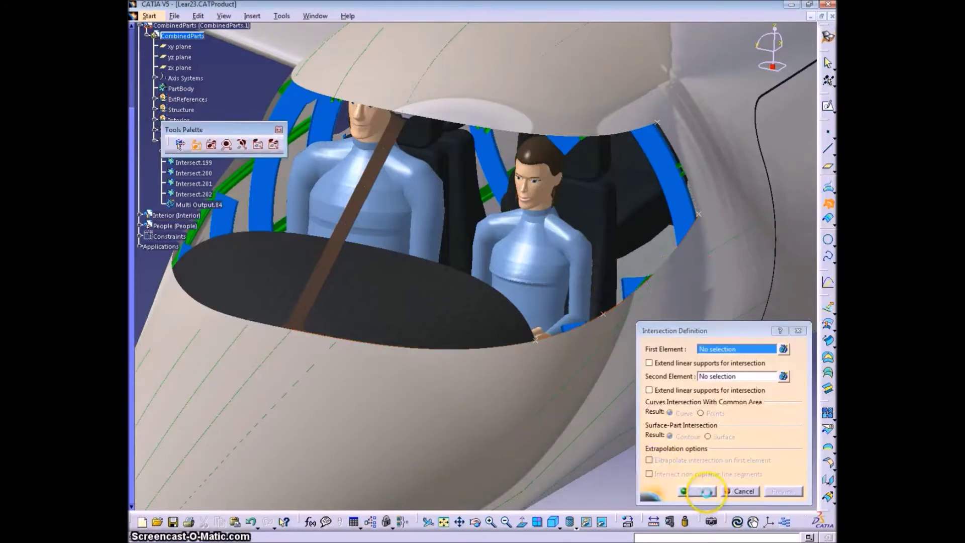
Create the matching panel-to-windshield and lower-edge intersection points on the cockpit side opposite the door.
middle_drag(403, 347, 523, 371)
middle_drag(358, 290, 493, 347)
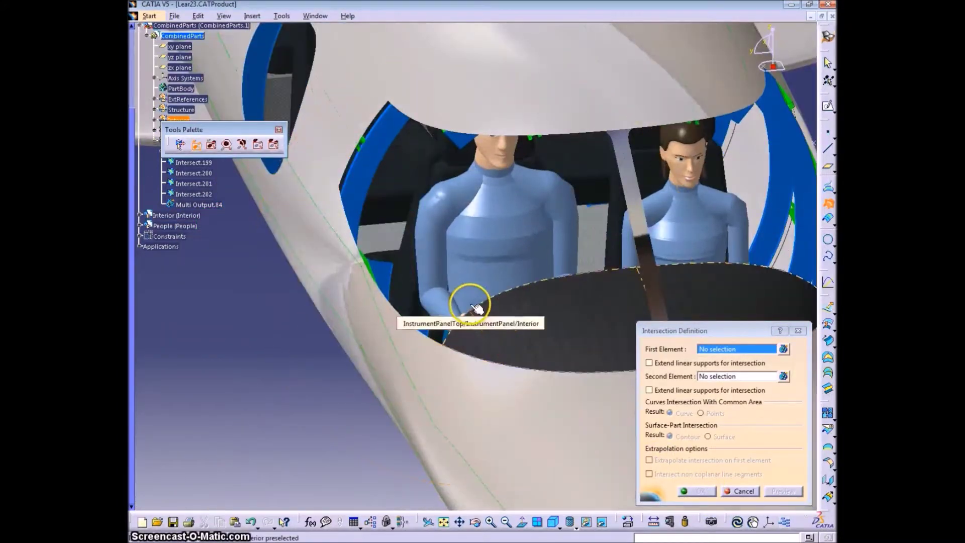
click(471, 315)
click(428, 336)
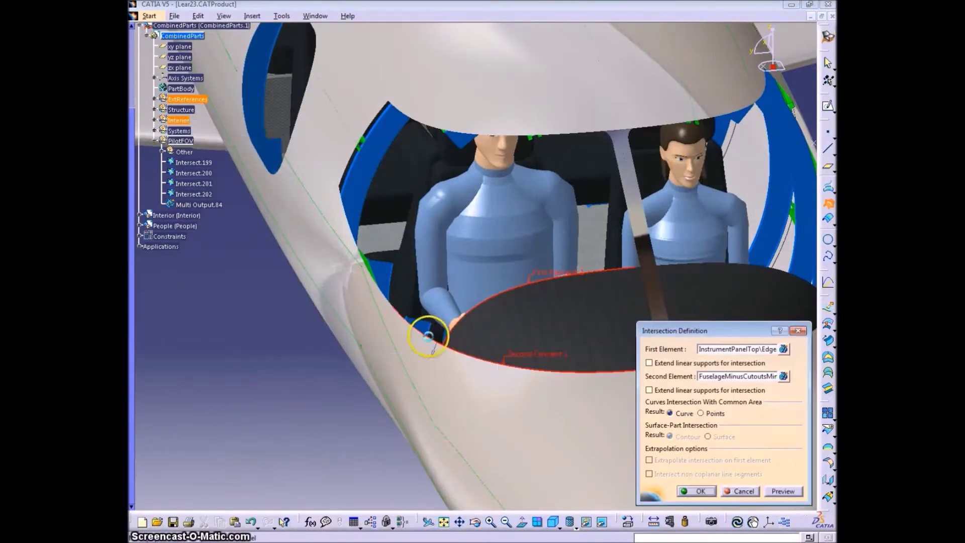
key(Return)
click(392, 306)
click(401, 314)
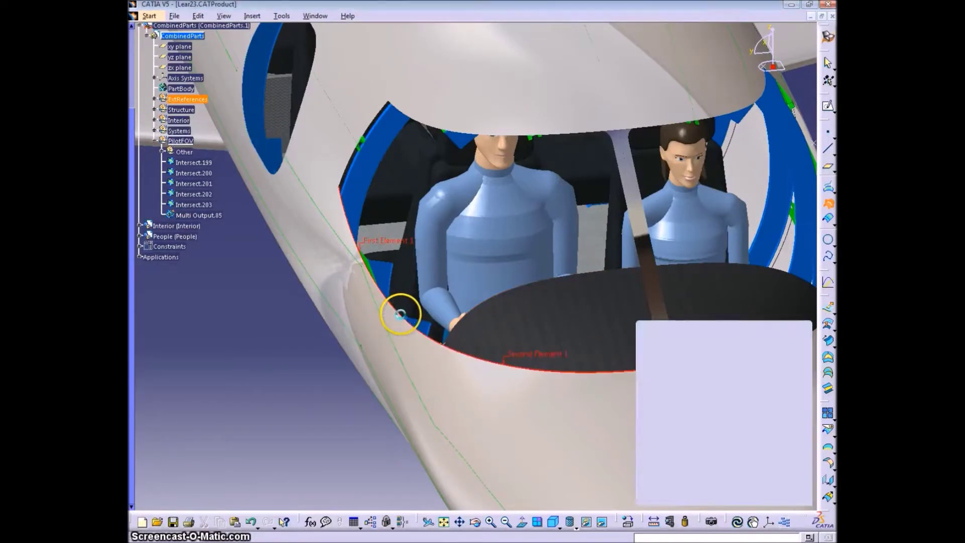
Create intersection points at the lower and upper aft window corners on the side opposite the door, ending the Intersection command.
click(356, 233)
click(350, 165)
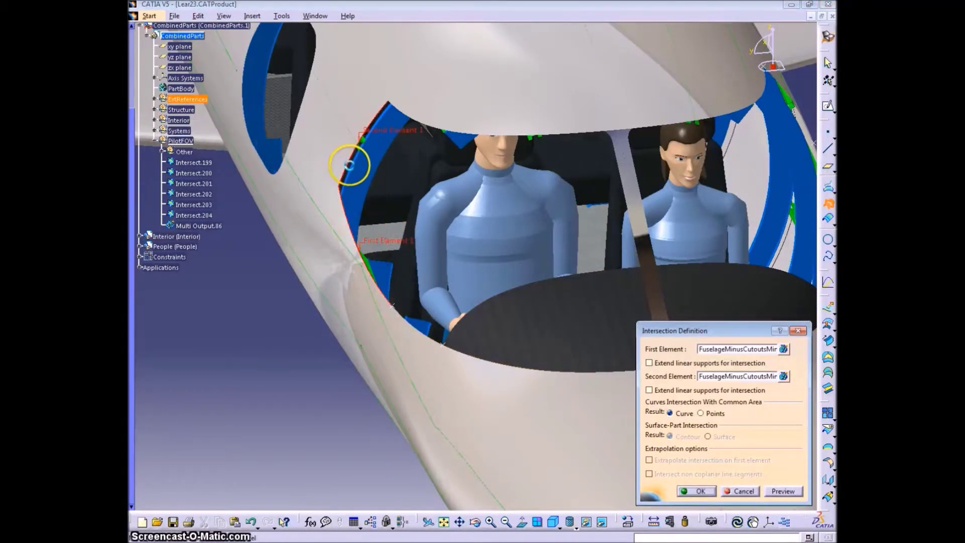
key(Return)
click(385, 107)
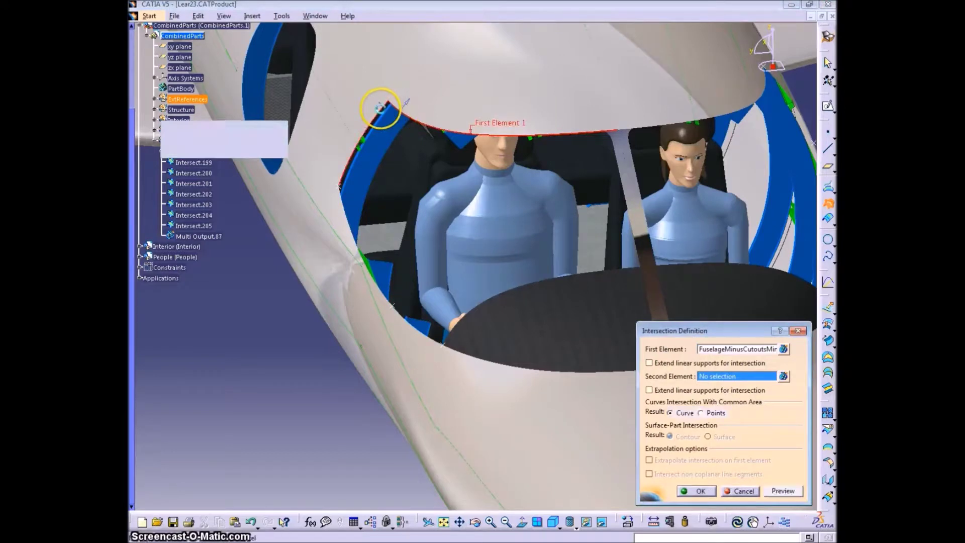
click(381, 108)
key(Return)
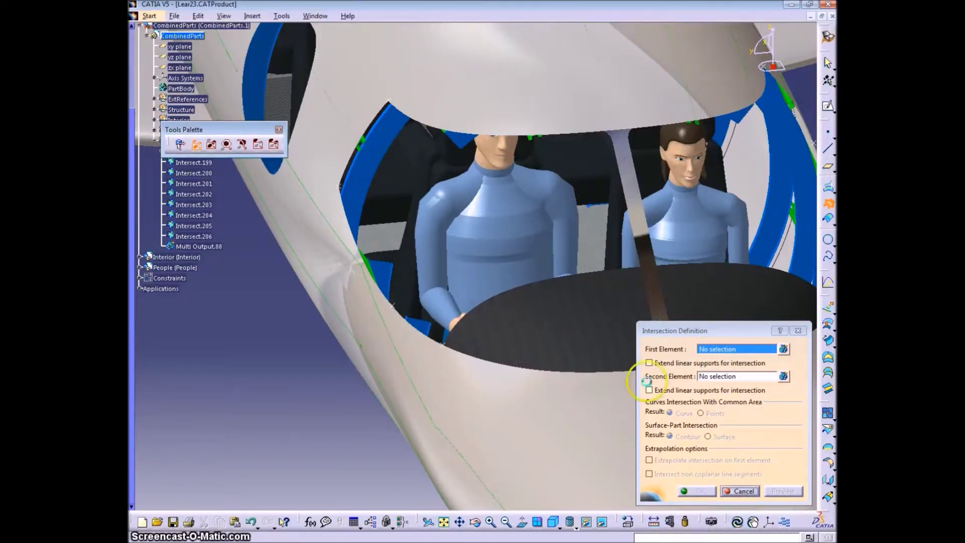
key(Escape)
Create 0 in parallel curves on the fuselage surface along the aft and lower edges of the door-side window.
middle_drag(642, 330, 587, 289)
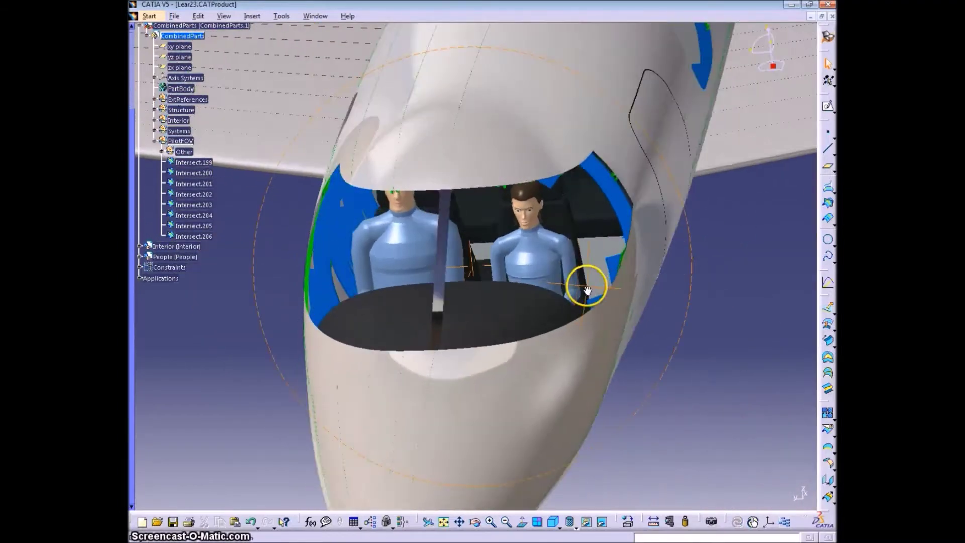
click(828, 219)
click(614, 170)
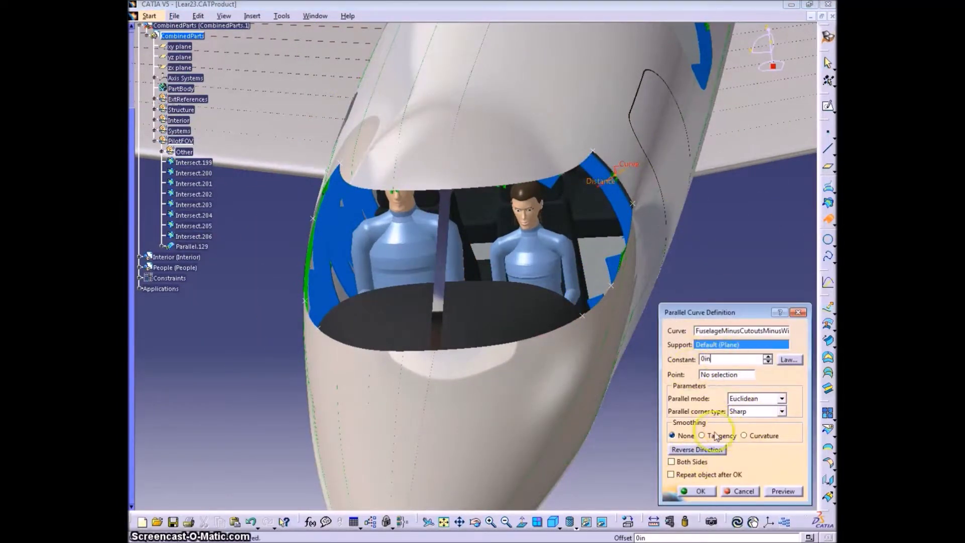
click(698, 491)
click(631, 226)
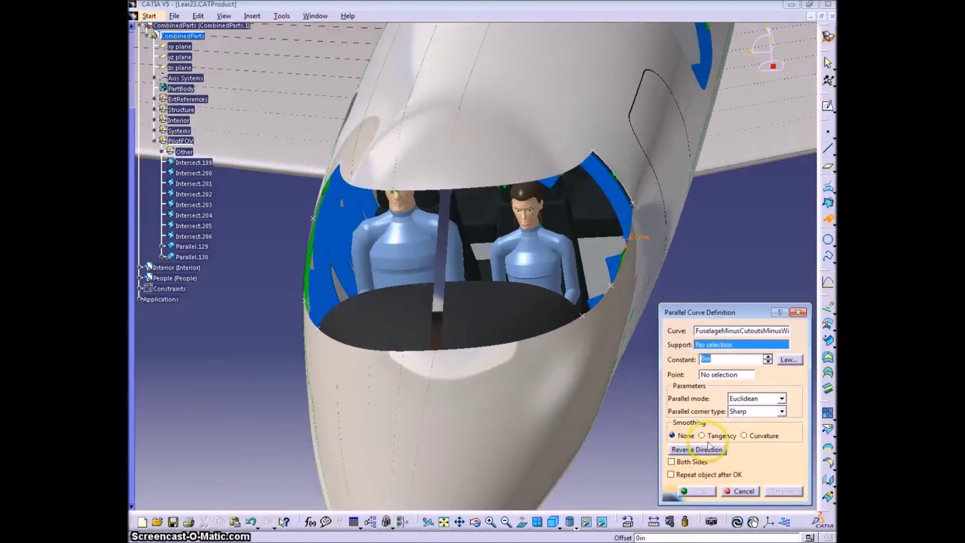
click(626, 279)
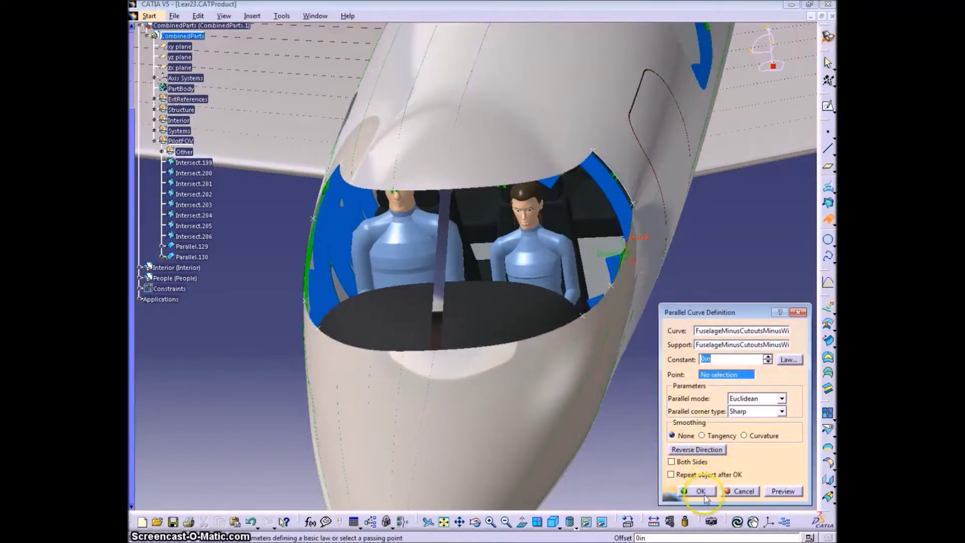
click(698, 491)
Create 0 in parallel curves on the fuselage surface along both halves of the windshield's lower front edge.
click(592, 338)
click(691, 491)
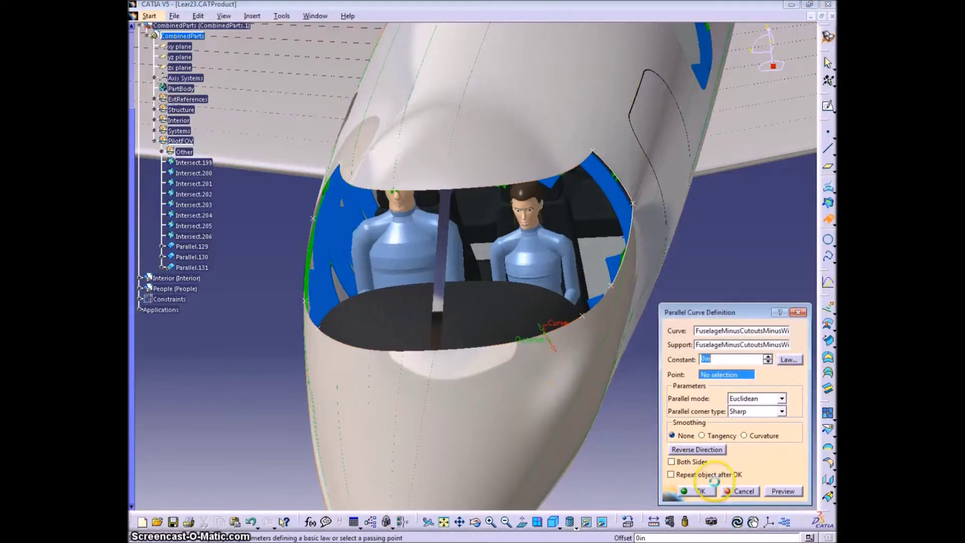
click(362, 349)
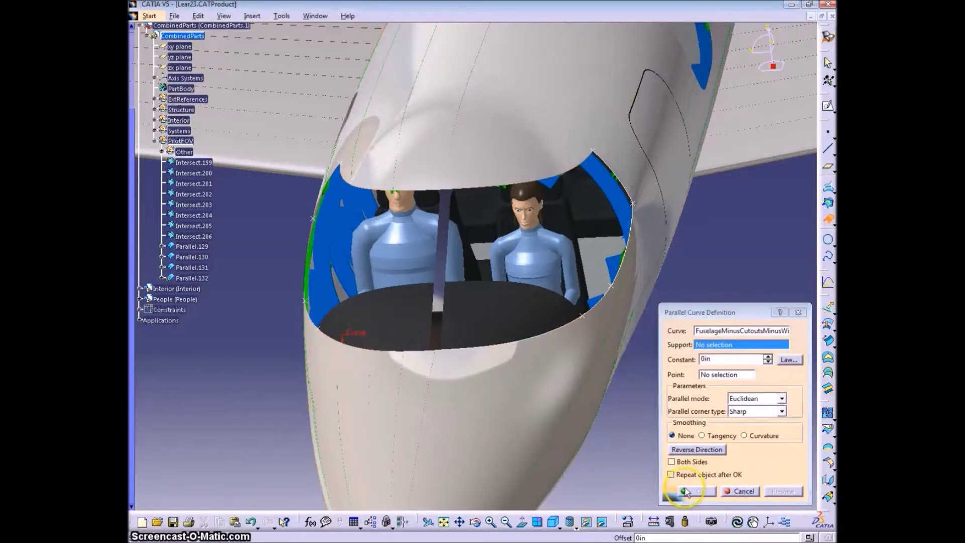
click(362, 386)
click(698, 491)
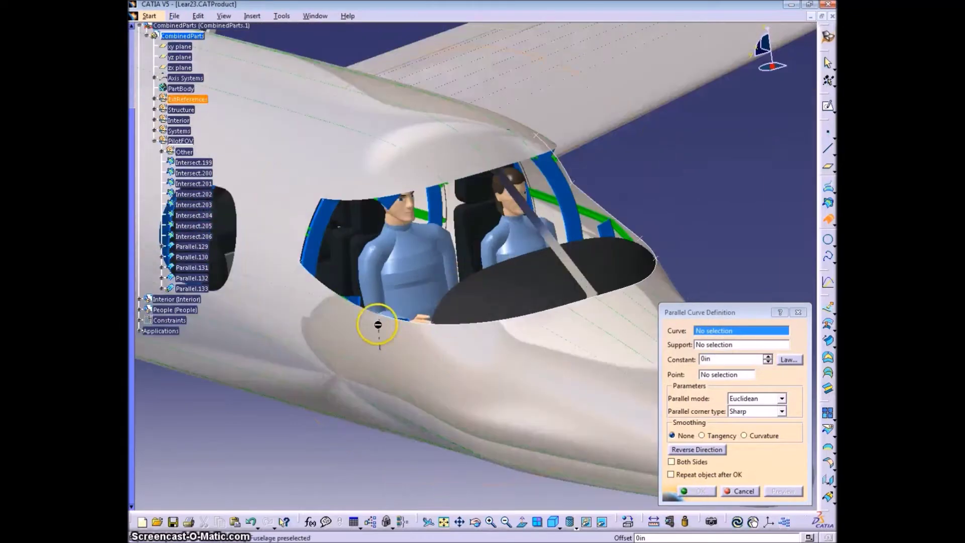
Create 0 in parallel curves on the fuselage surface along the lower and aft window edges opposite the door.
click(345, 296)
click(504, 410)
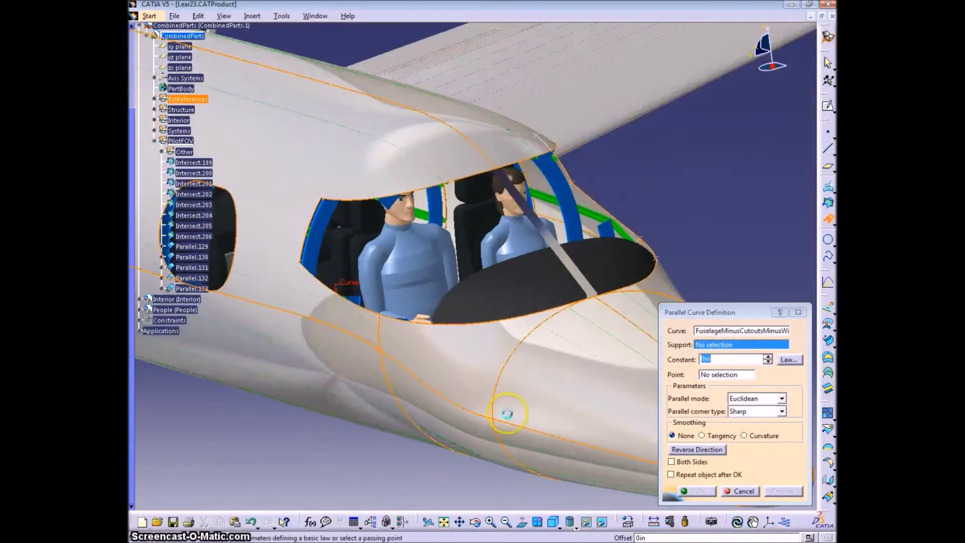
click(700, 491)
click(304, 242)
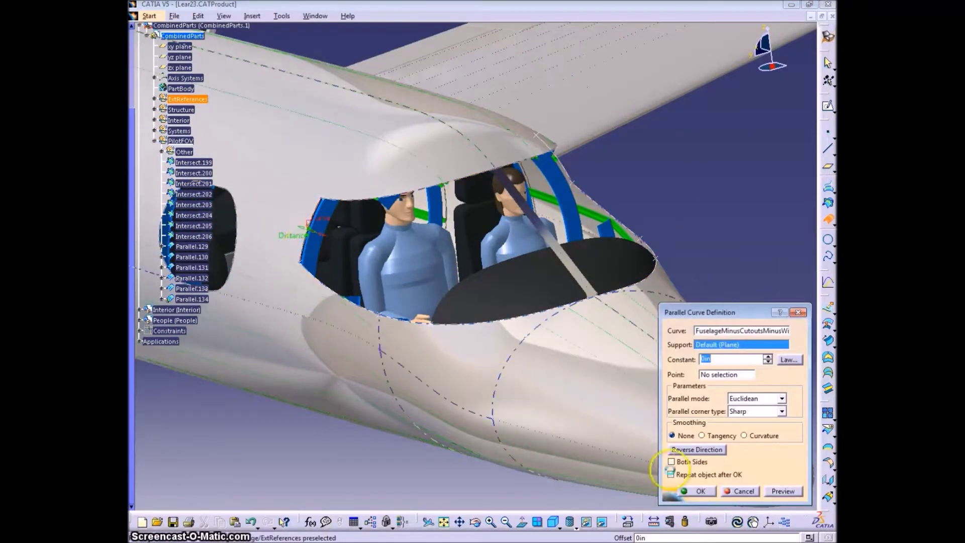
click(700, 491)
Create 0 in parallel curves on the fuselage surface along both halves of the roof edge, ending the Parallel Curve command.
click(400, 190)
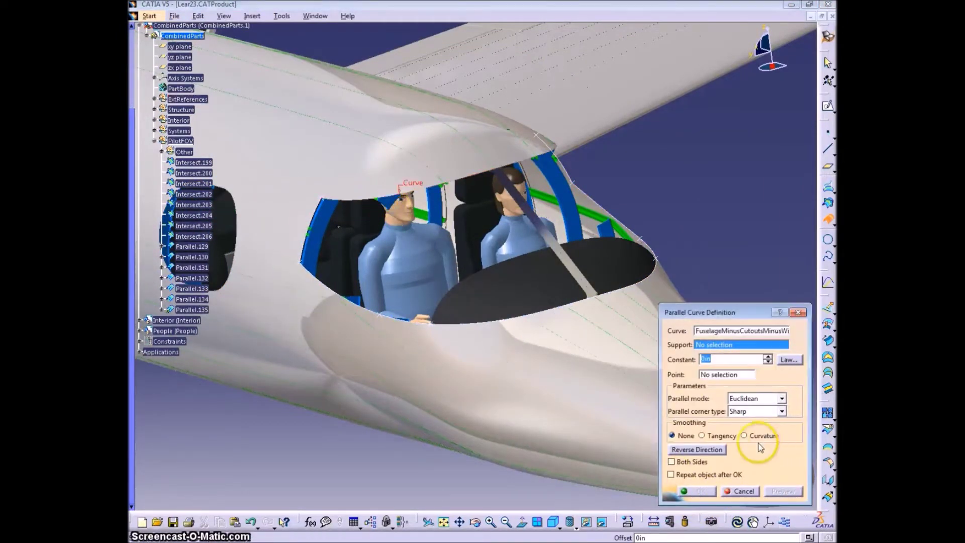
click(372, 168)
click(700, 492)
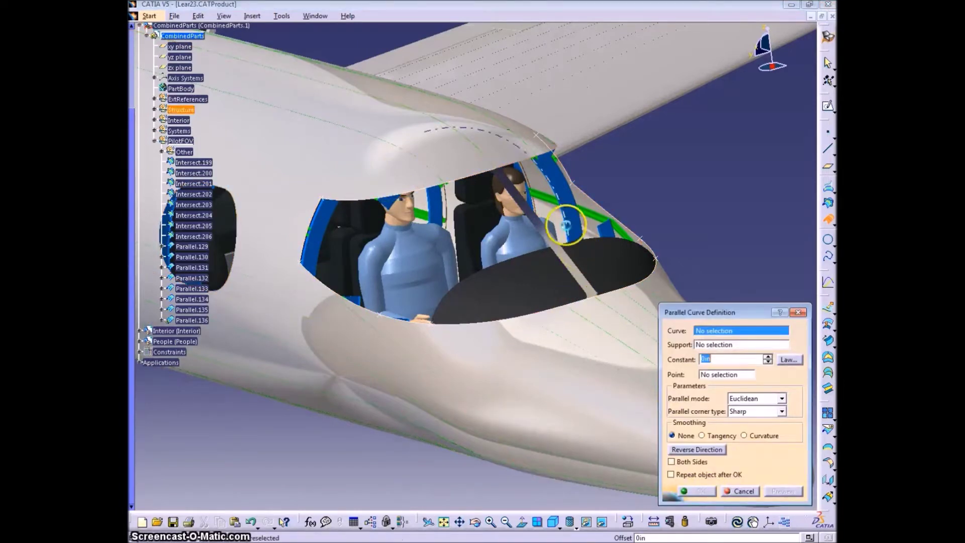
click(520, 164)
click(503, 148)
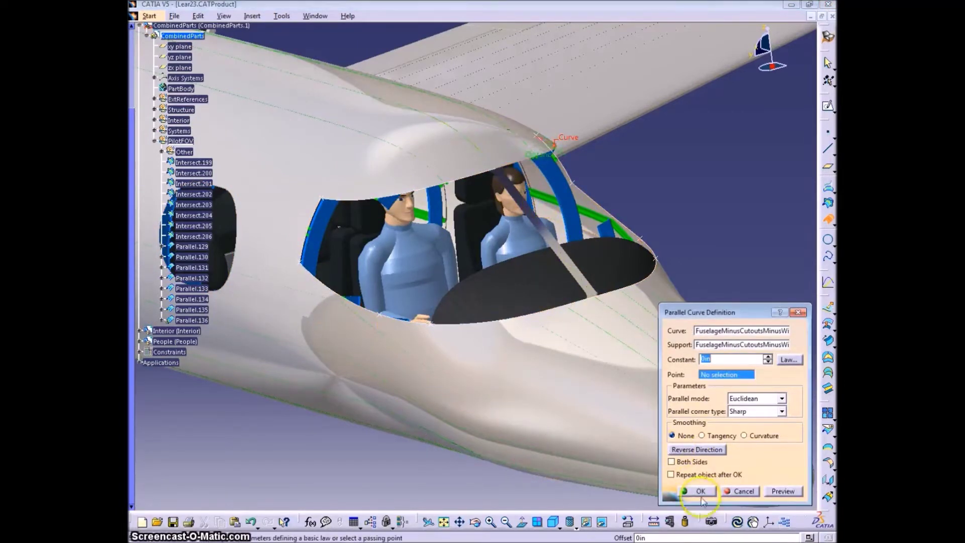
click(700, 491)
click(743, 491)
Start a coordinate point and set its reference axis system to Axis System.108.
middle_drag(714, 252, 657, 393)
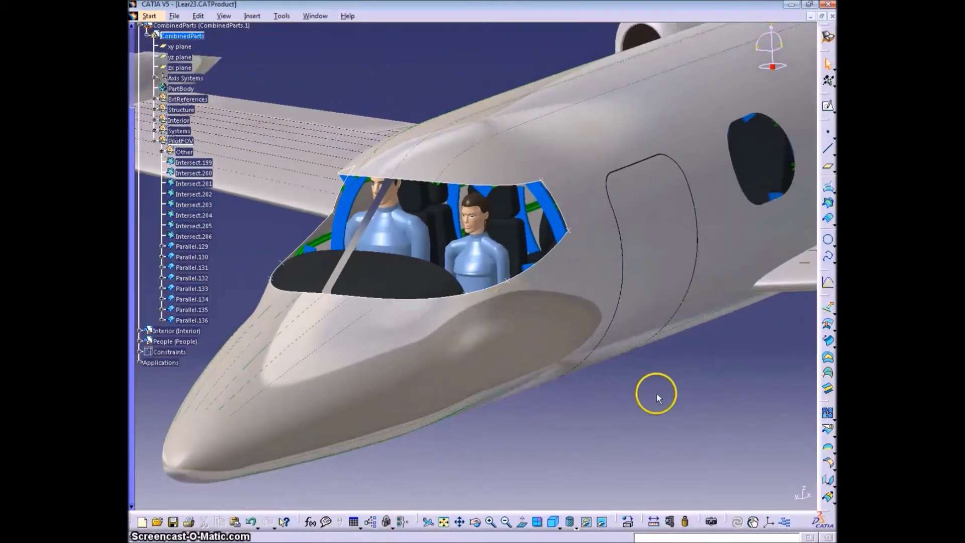
click(827, 151)
click(744, 491)
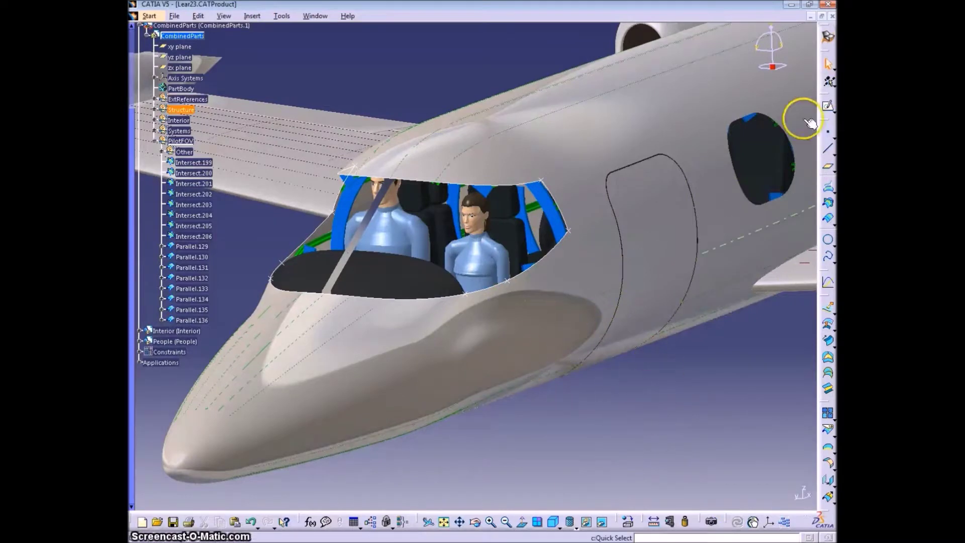
click(827, 132)
middle_drag(424, 305, 597, 227)
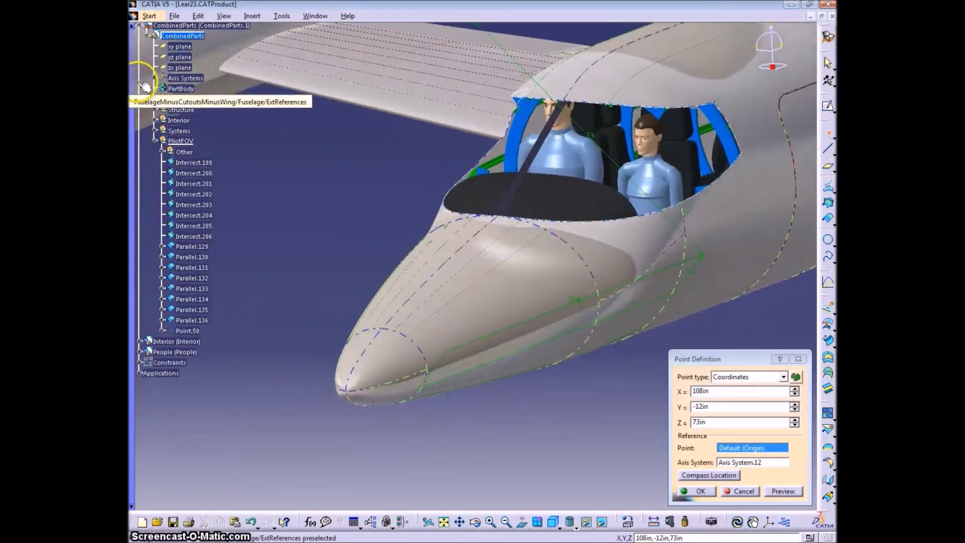
click(154, 78)
click(753, 462)
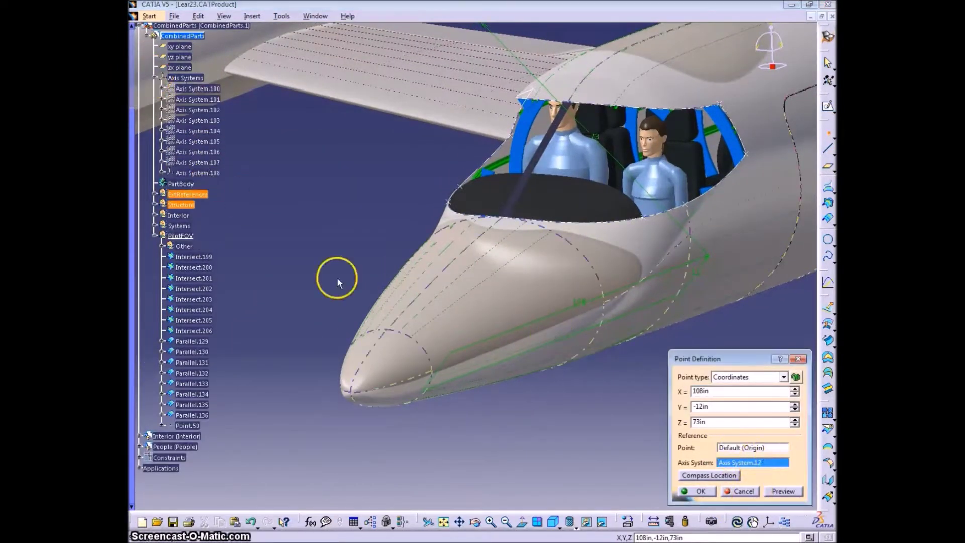
click(196, 172)
middle_drag(543, 209, 597, 165)
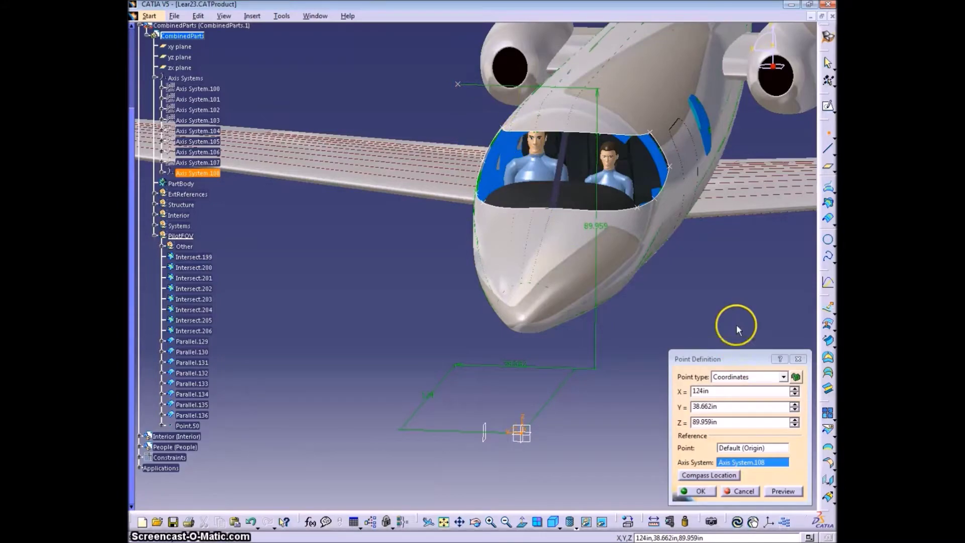
Set the point's X coordinate to 109 in and its Y coordinate to -13.338 in.
middle_drag(618, 362, 543, 168)
click(795, 395)
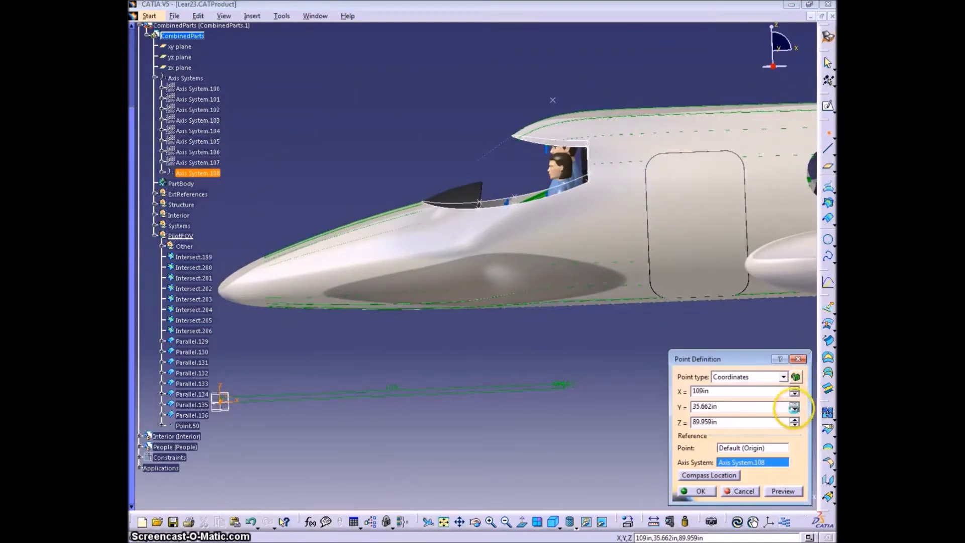
click(795, 410)
middle_drag(513, 382, 628, 382)
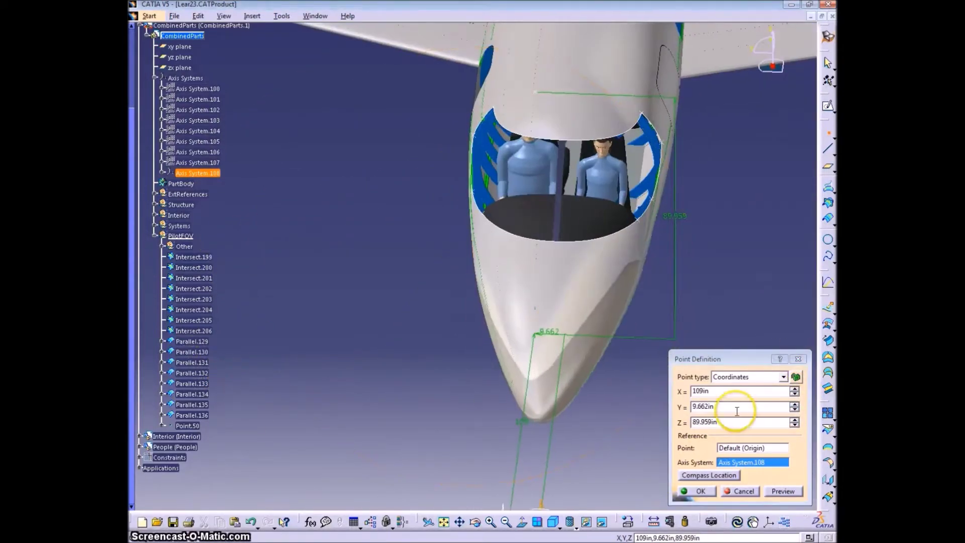
click(795, 410)
Set the point's Z coordinate to 73 in, refine the remaining coordinates, and create the point.
click(559, 527)
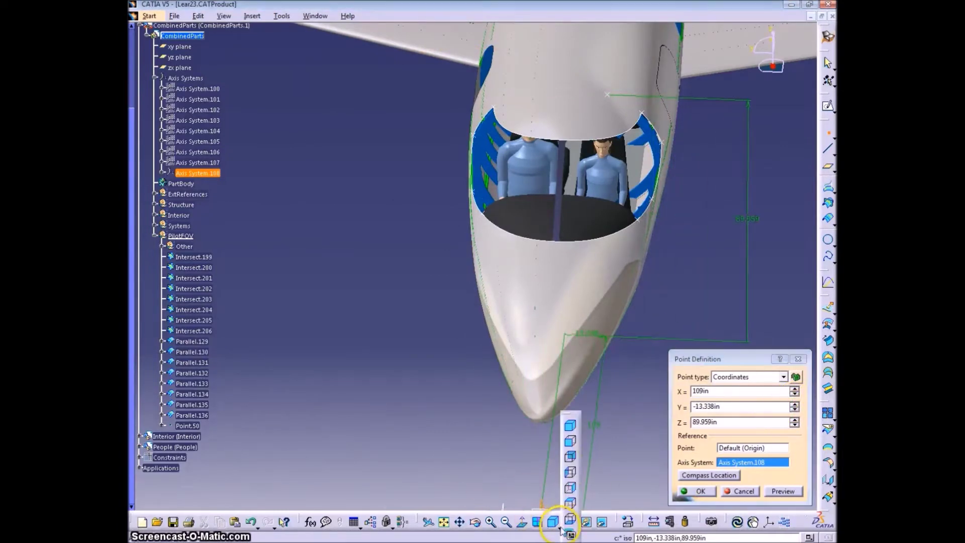
click(571, 458)
middle_drag(572, 458, 746, 472)
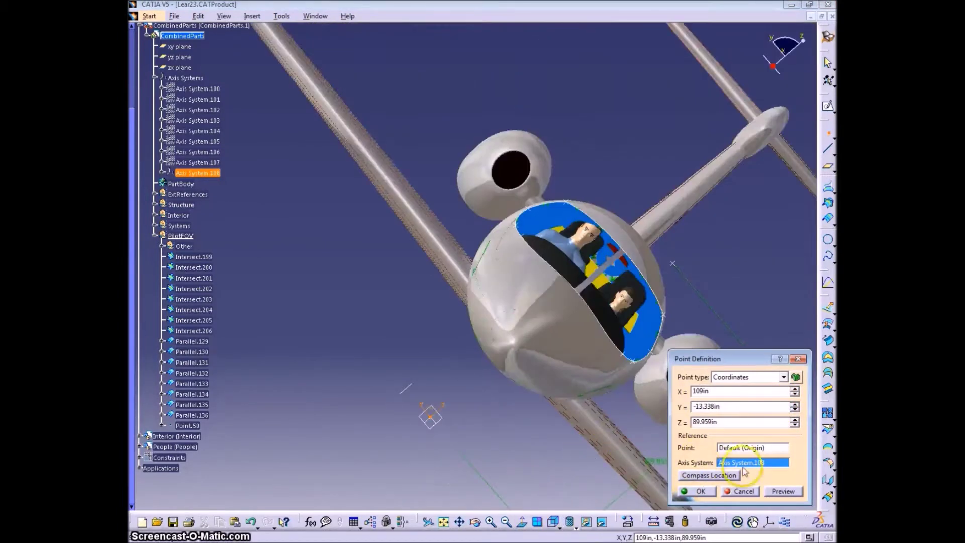
click(793, 424)
middle_drag(493, 498, 536, 340)
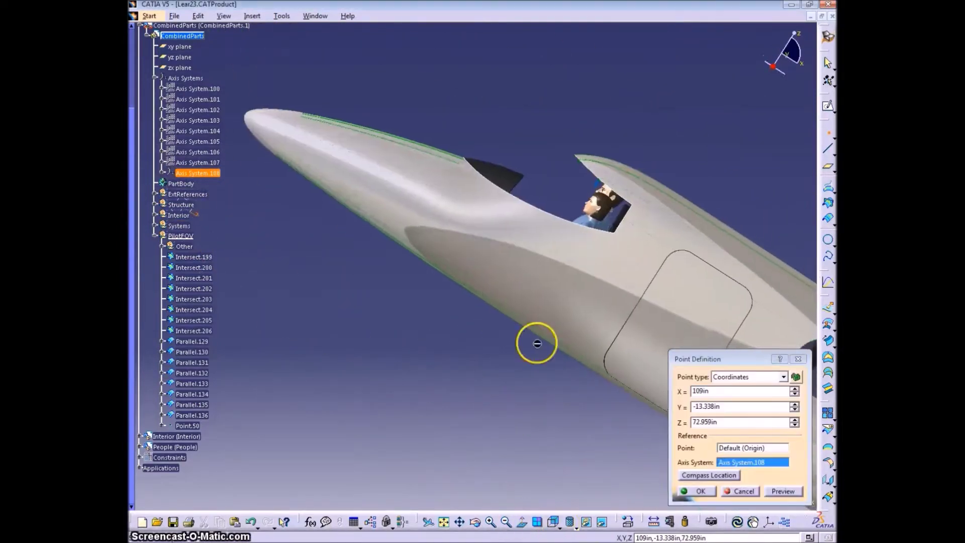
click(793, 425)
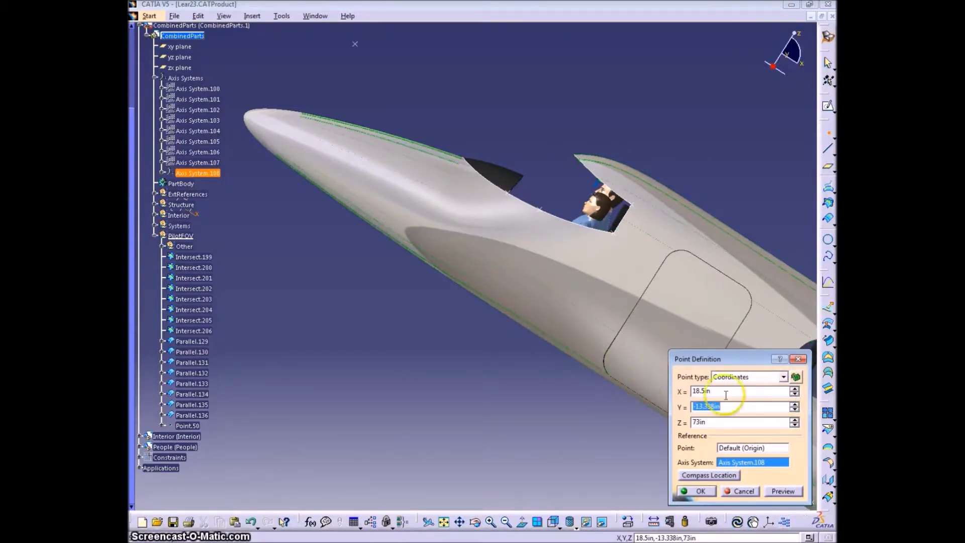
click(701, 491)
middle_drag(410, 151, 538, 286)
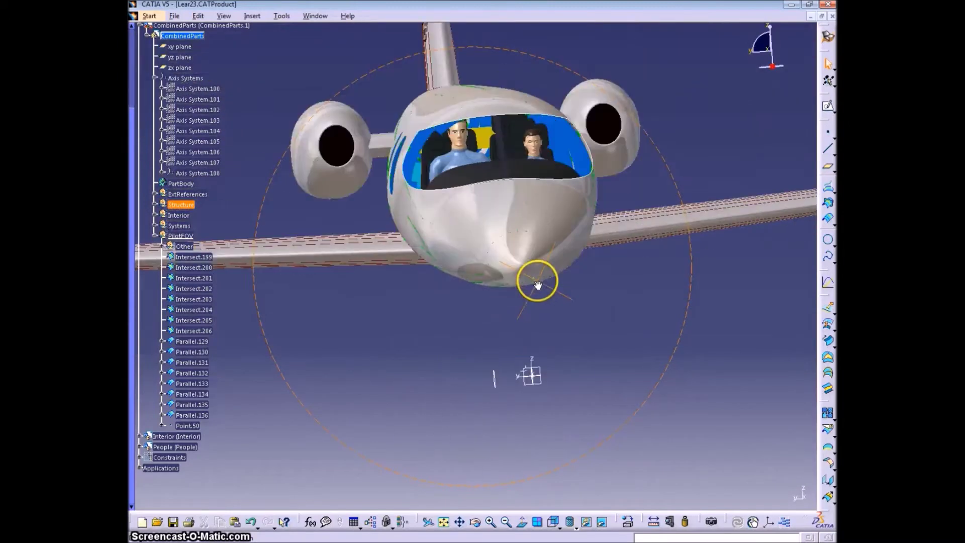
Reopen the eye point Point.50, adjust its Y coordinate and apply the change.
click(539, 369)
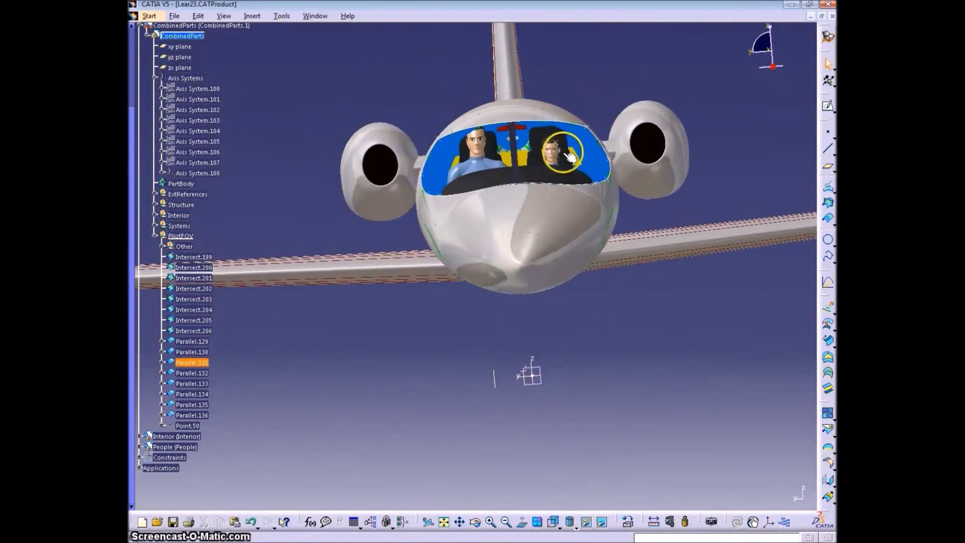
double_click(531, 375)
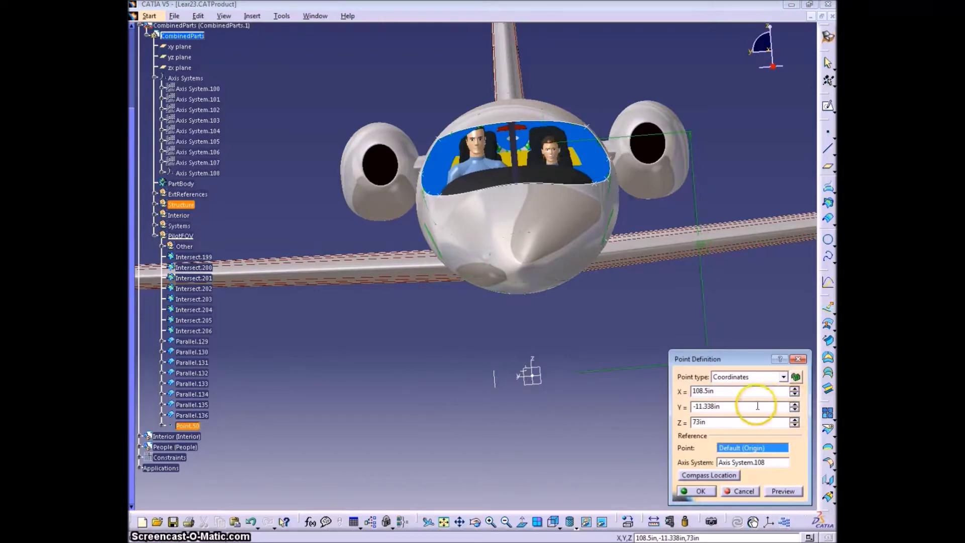
text(-12)
key(Tab)
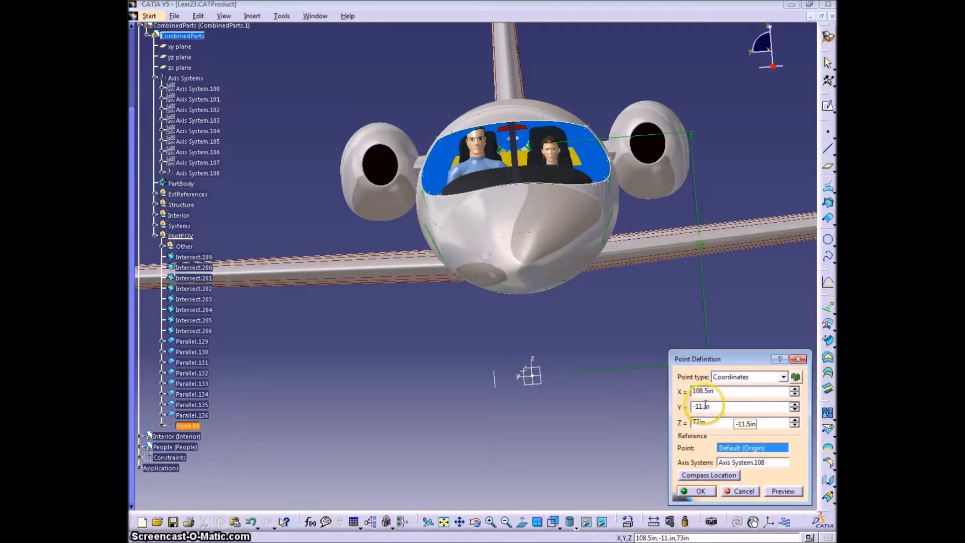
click(704, 491)
Create a point-point line from Point.50 through the window point Intersect.200 with an end extension of 1000 in.
middle_drag(654, 151, 425, 345)
middle_drag(392, 276, 602, 405)
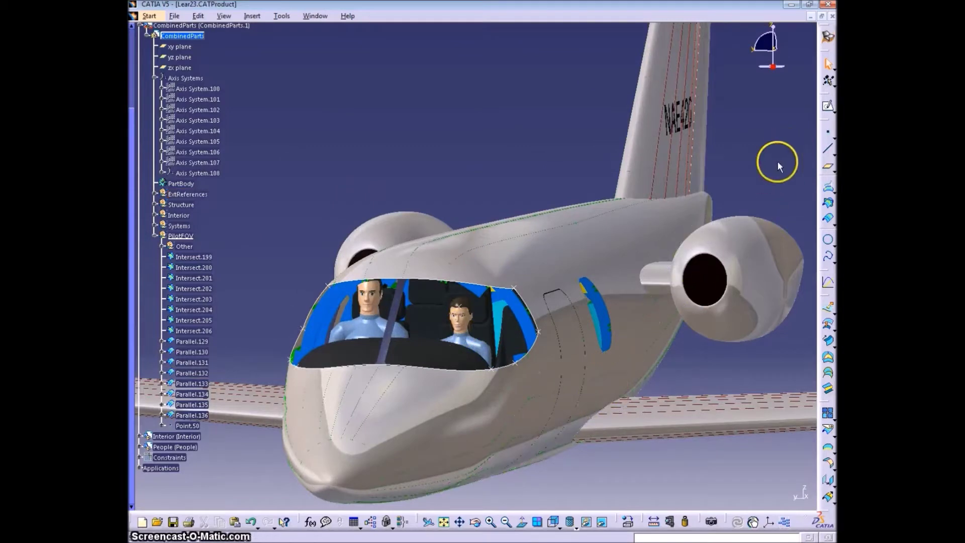
click(827, 149)
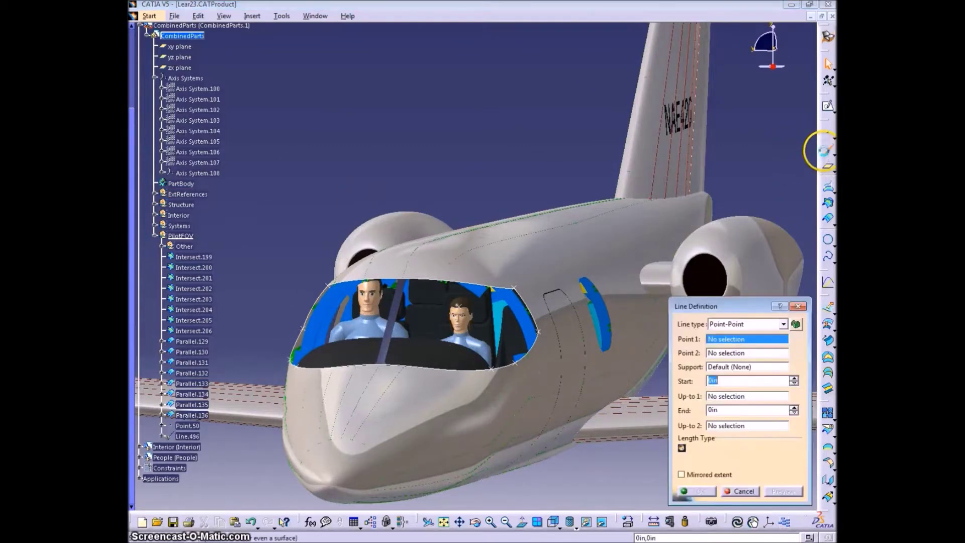
click(465, 312)
click(513, 288)
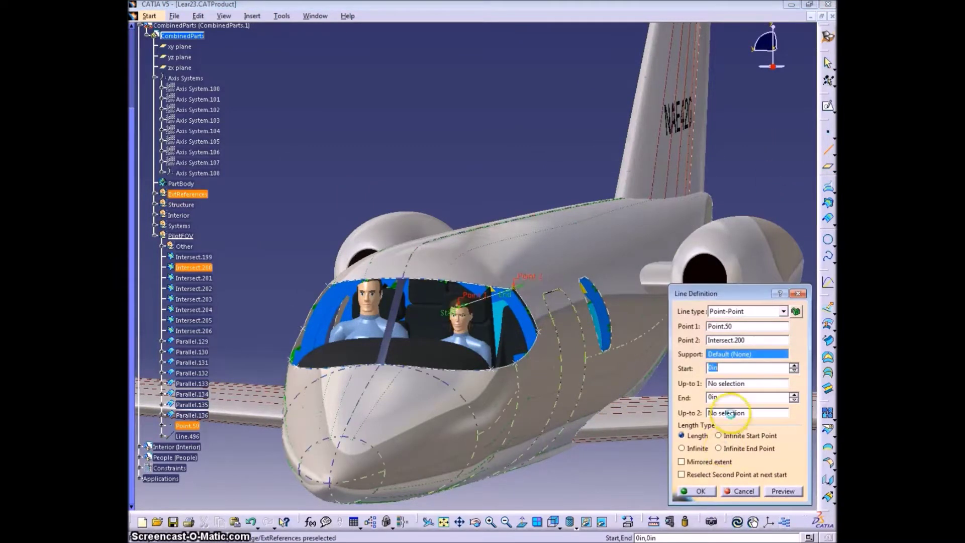
click(744, 400)
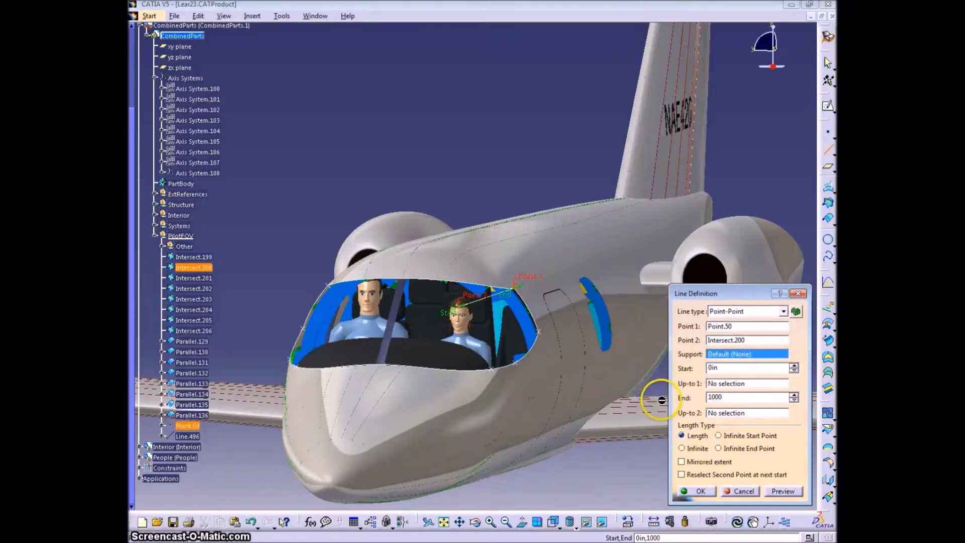
click(784, 491)
click(700, 491)
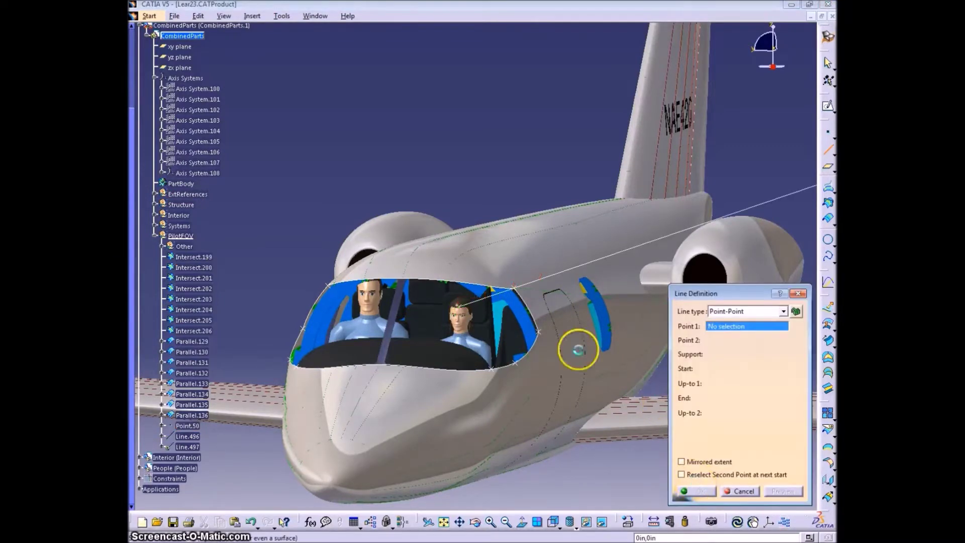
Create point-point lines from Point.50 through Intersect.199, Intersect.202 and Intersect.201, extending each far beyond the window.
click(460, 304)
click(538, 332)
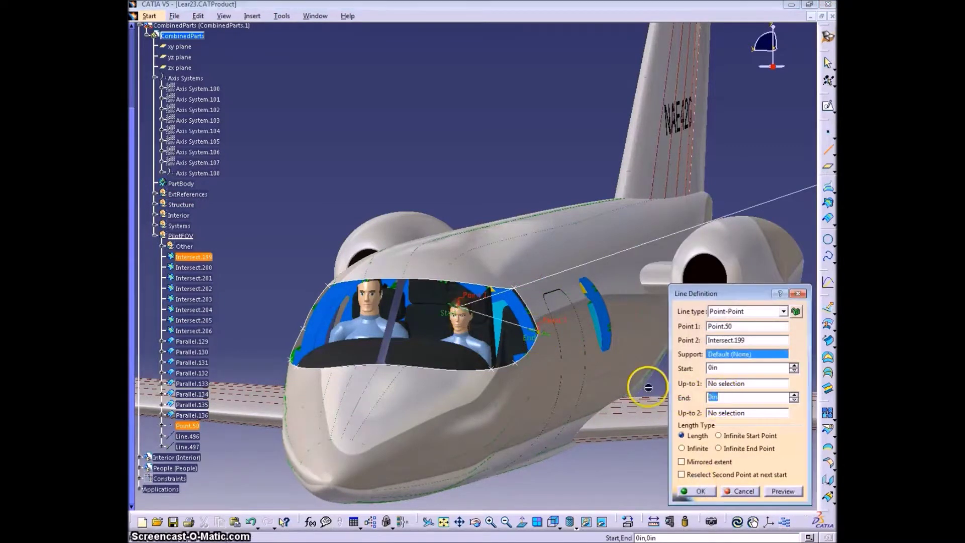
click(700, 491)
click(459, 304)
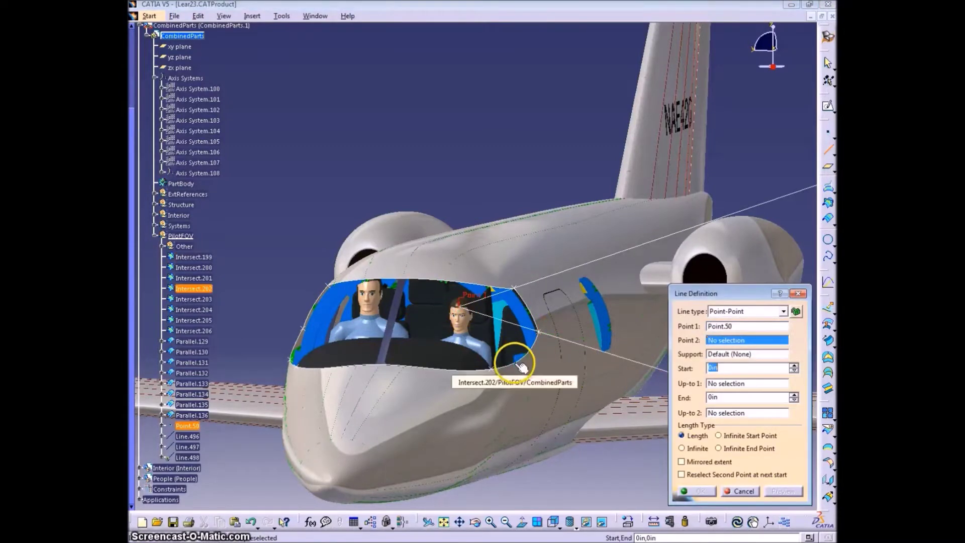
click(517, 363)
click(700, 492)
click(459, 305)
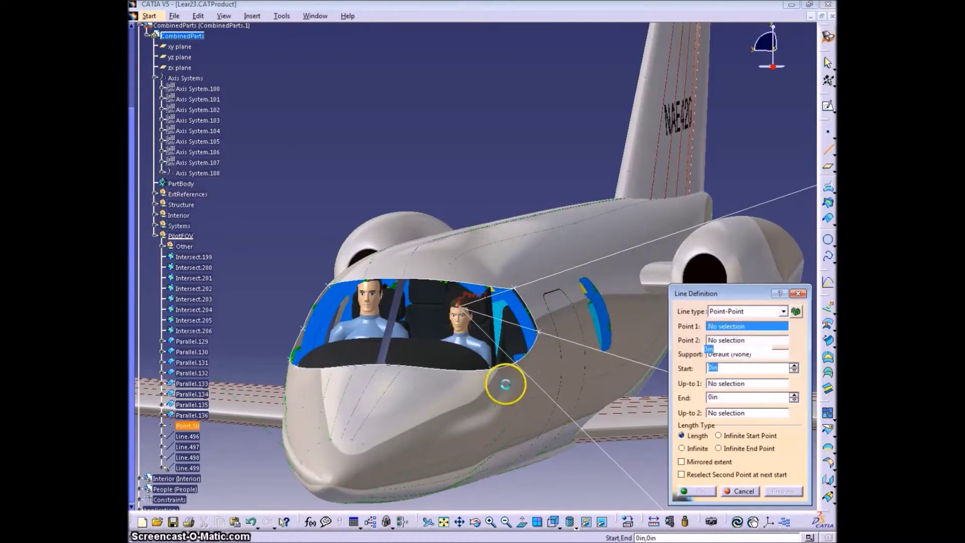
click(492, 369)
click(699, 491)
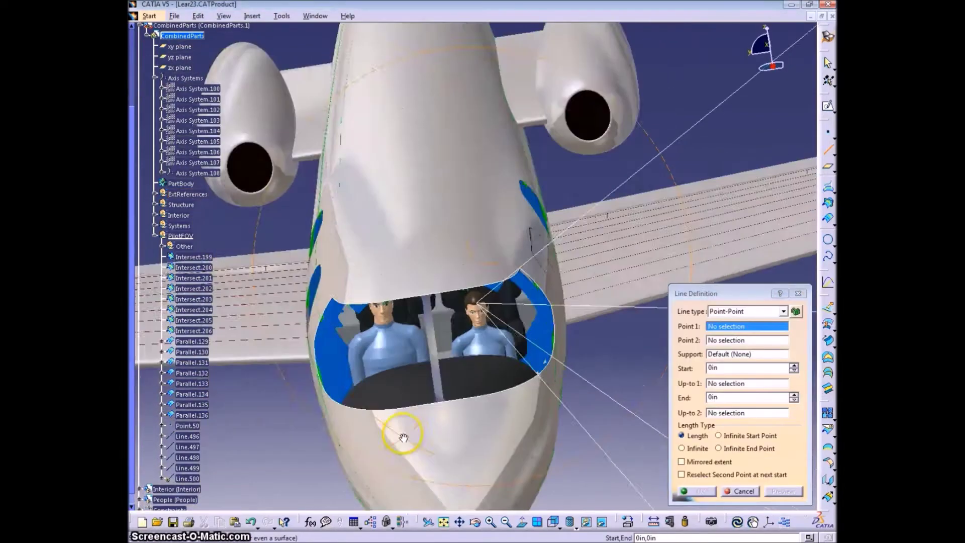
Create lines from Point.50 through the lower window points on the opposite side, including Intersect.205 with a 1000 in end extension.
click(475, 302)
click(342, 397)
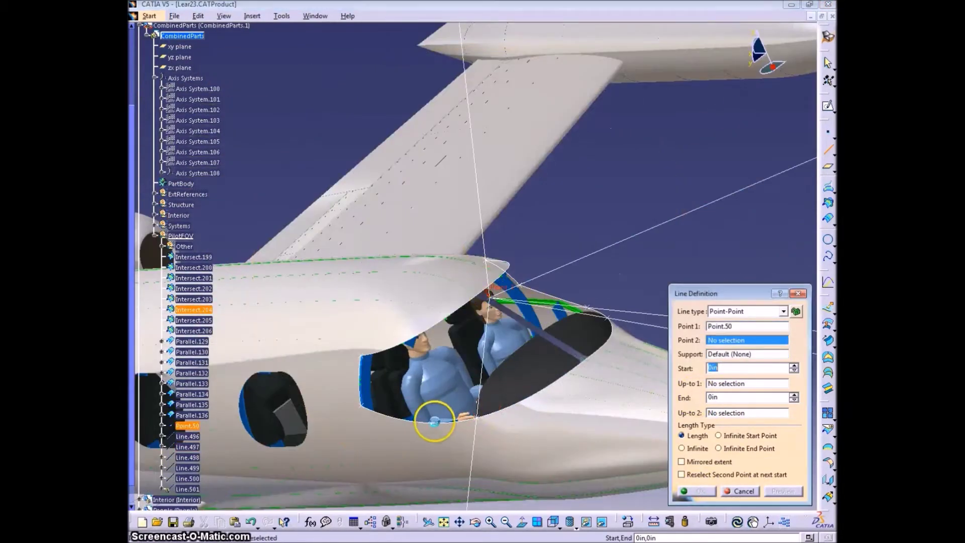
click(361, 405)
drag(722, 397, 665, 396)
text(100)
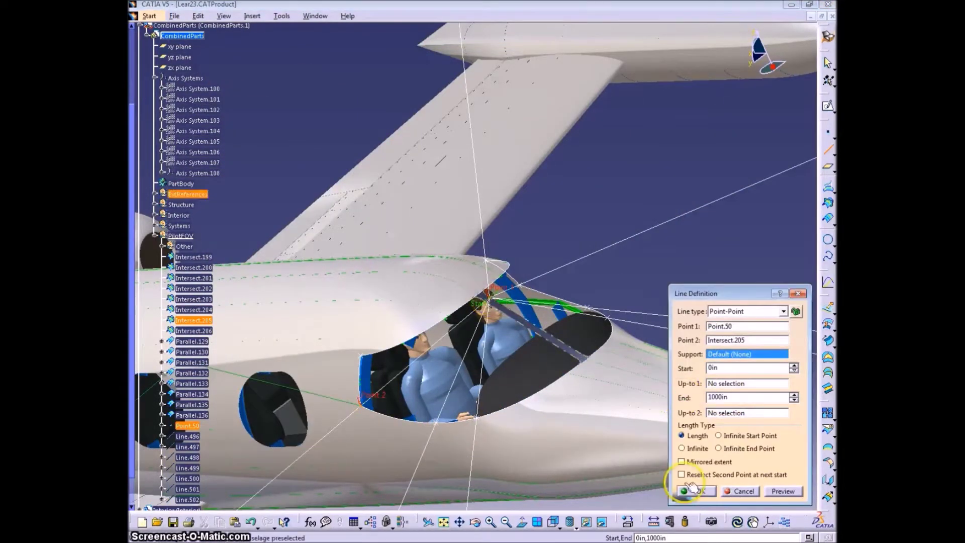
click(691, 491)
Create the last extended line from Point.50 through Intersect.206 and end the Line command.
click(488, 298)
click(360, 356)
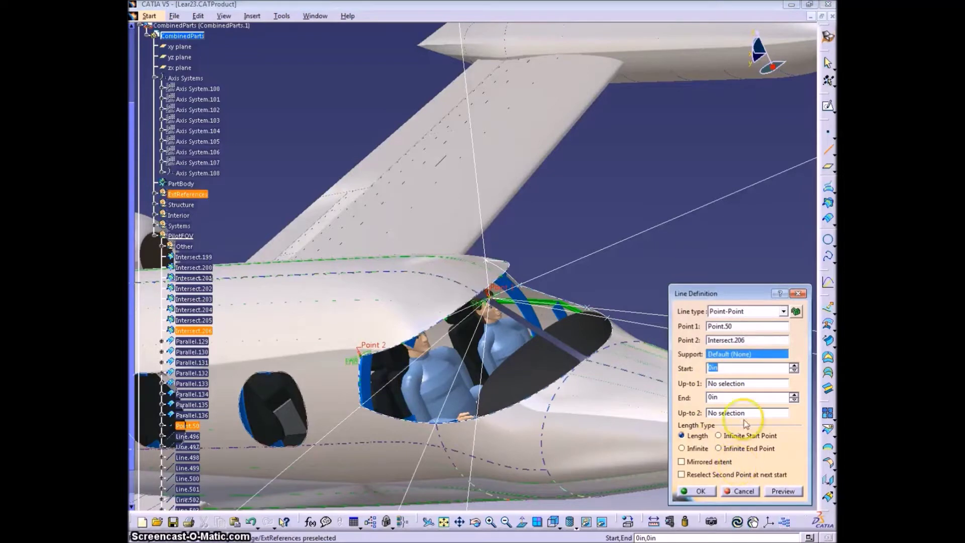
click(699, 491)
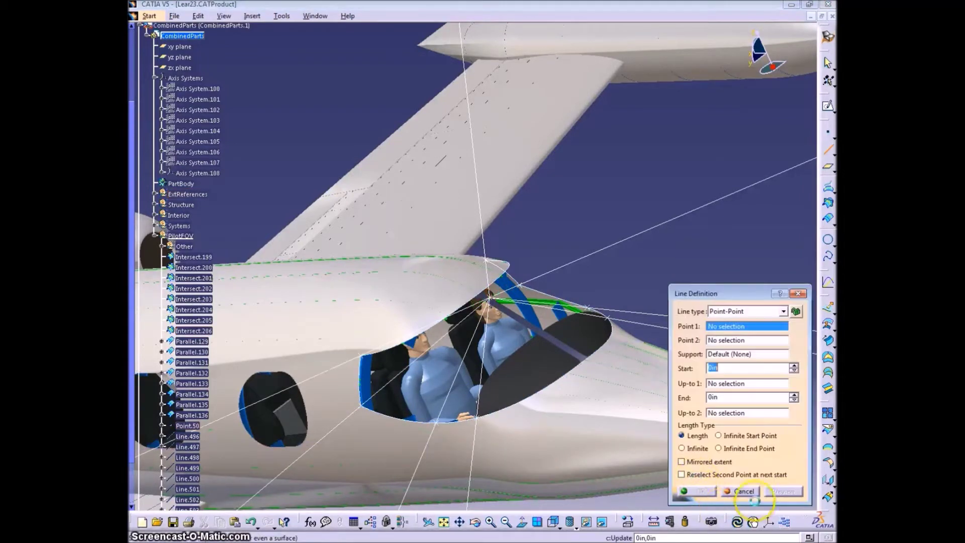
click(742, 491)
Create 0 in parallel curves from both halves of the InstrumentPanelTop edge and end the Parallel Curve command.
middle_drag(536, 392, 698, 429)
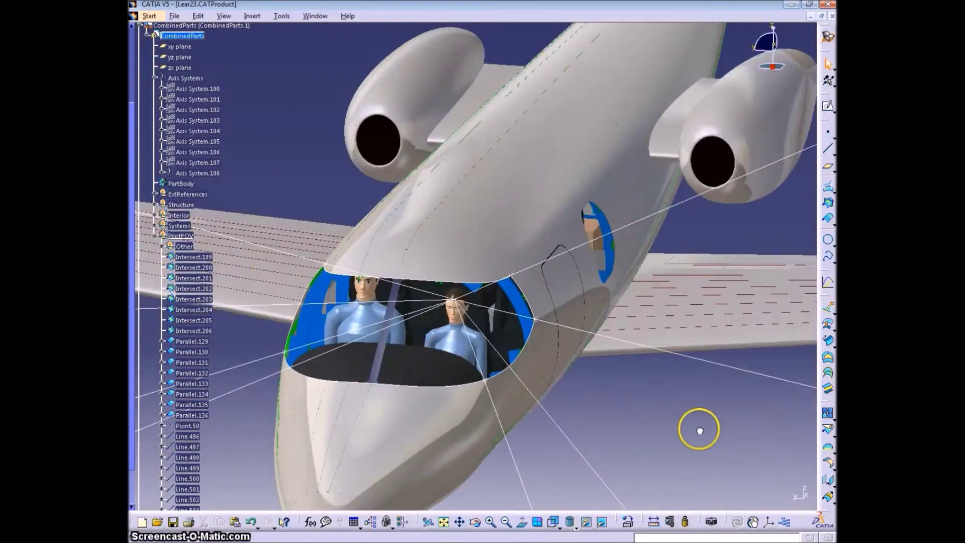
click(828, 218)
click(456, 354)
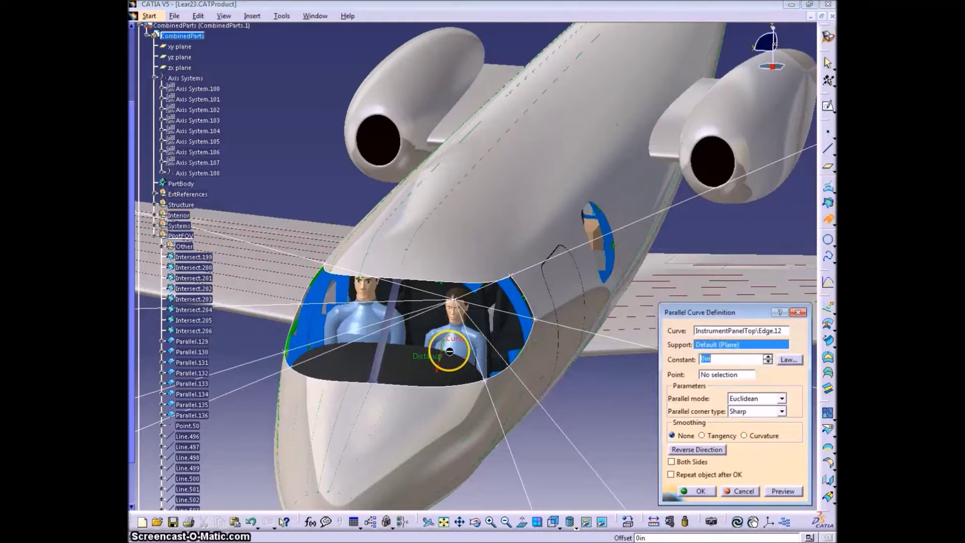
click(702, 491)
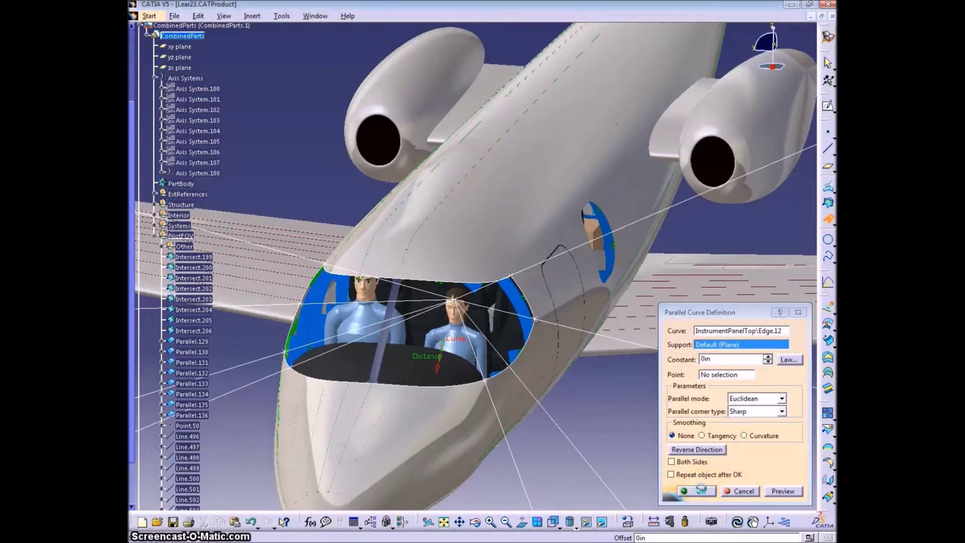
middle_drag(373, 338, 438, 389)
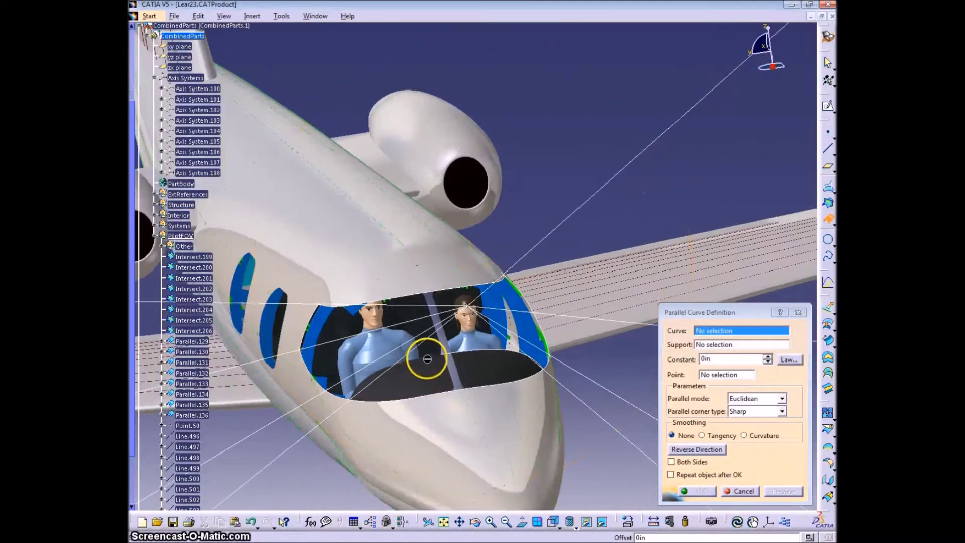
click(429, 355)
click(707, 491)
click(754, 495)
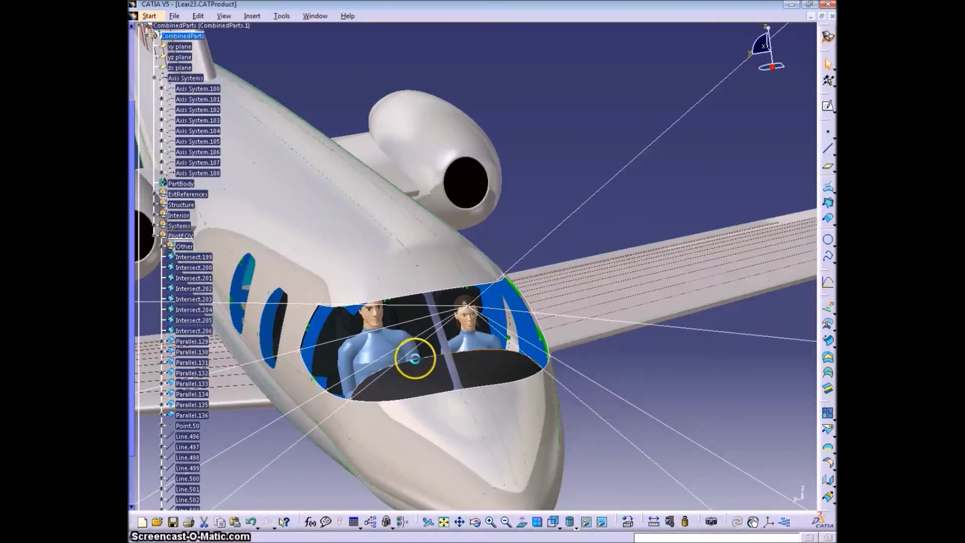
Join the two instrument panel curves, Parallel.137 and Parallel.138, into one curve.
click(828, 414)
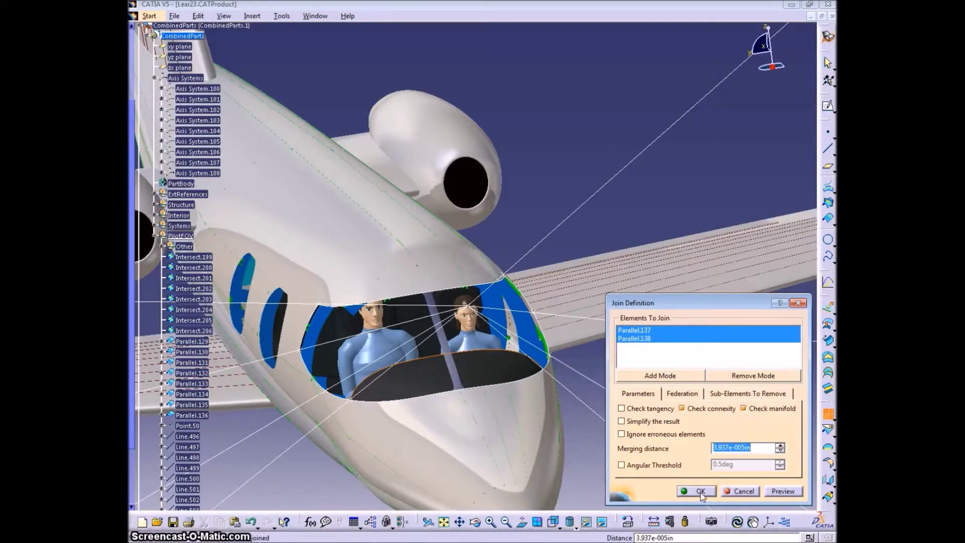
click(701, 491)
scroll(671, 375, down, 5)
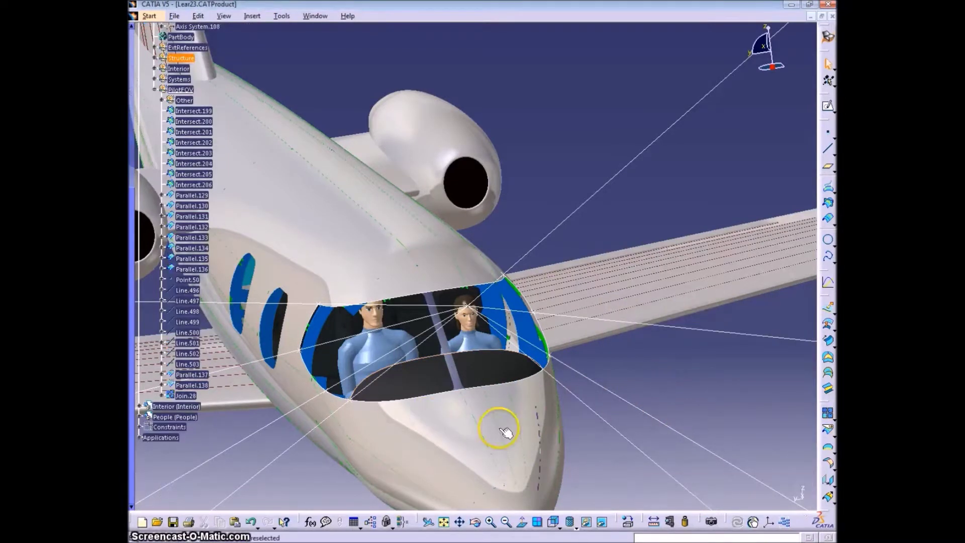
Create an explicit swept surface with two guide curves, using Parallel.129 as profile and Line.496 and Line.497 as guides.
middle_drag(485, 460, 487, 385)
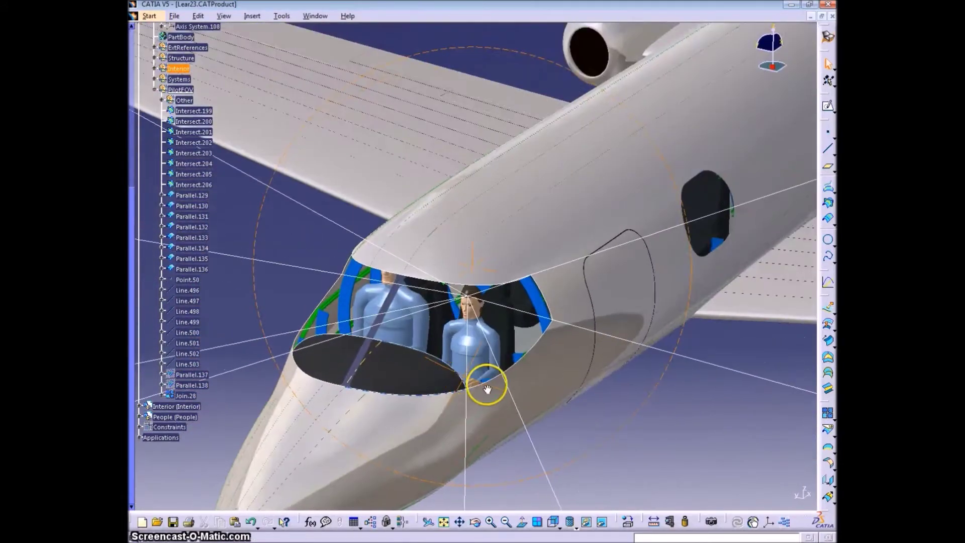
click(829, 342)
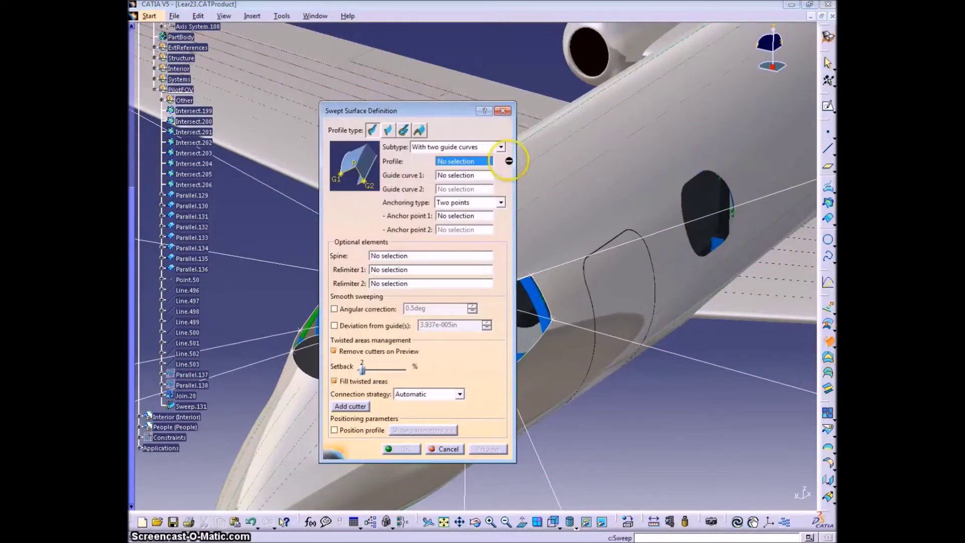
click(501, 146)
click(439, 171)
drag(418, 110, 719, 111)
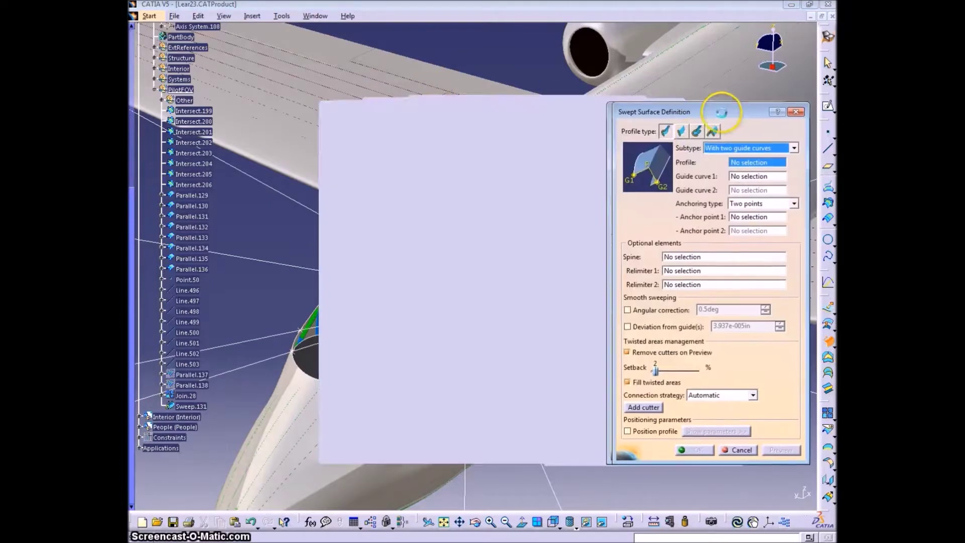
click(546, 292)
click(587, 257)
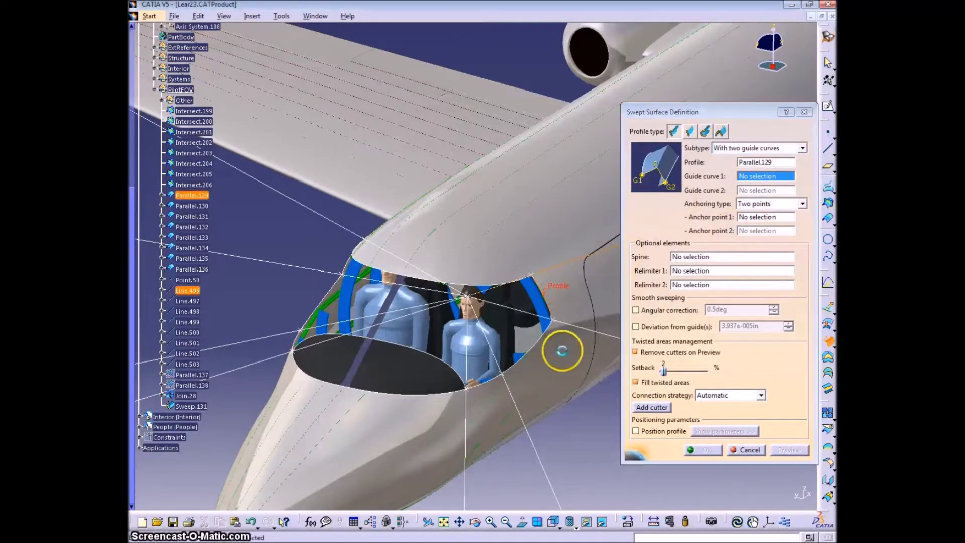
click(600, 333)
middle_drag(573, 296, 528, 321)
click(781, 451)
click(706, 450)
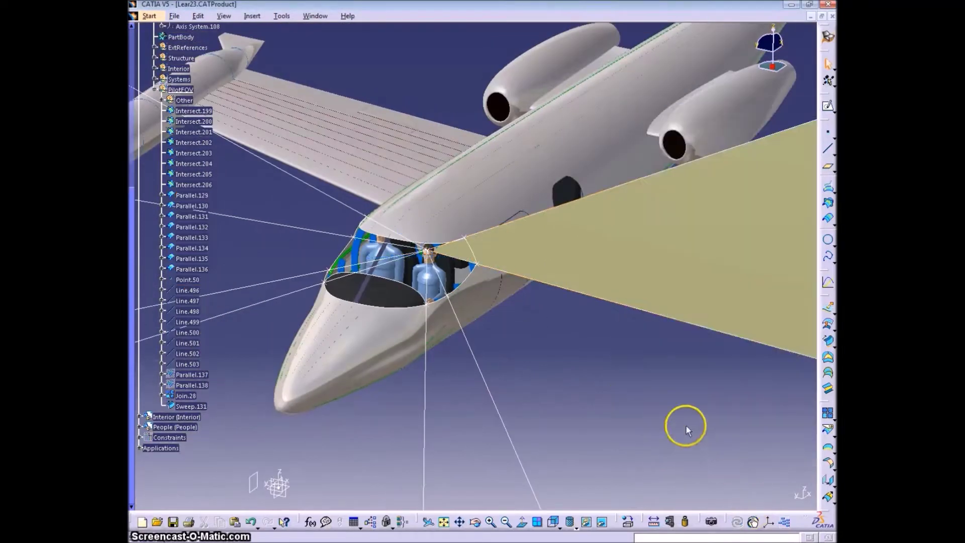
Sweep profile Parallel.130 along guides Line.497 and Line.498, anchored at Intersect.199 and Intersect.202.
click(829, 342)
click(467, 276)
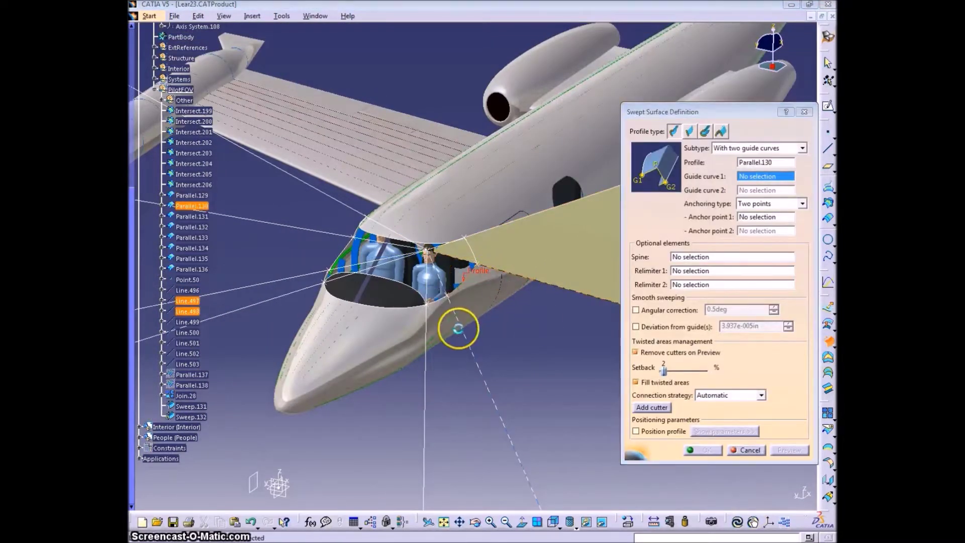
click(459, 329)
ctrl+middle_drag(513, 341, 520, 322)
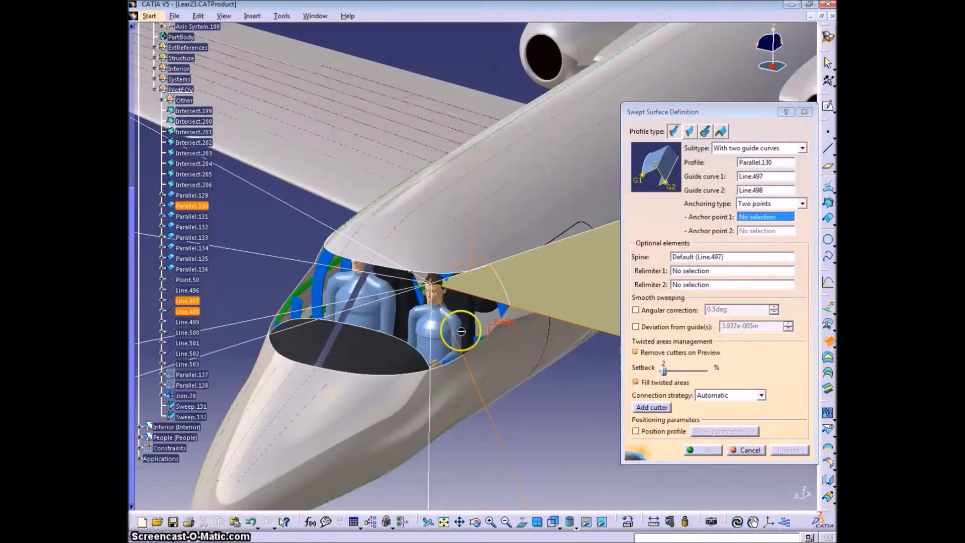
middle_drag(461, 331, 383, 321)
click(431, 290)
click(383, 330)
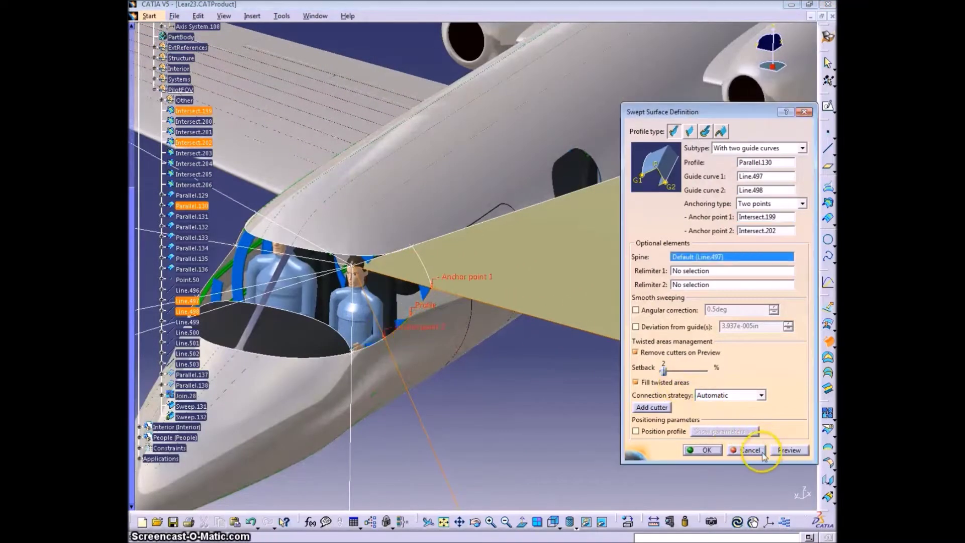
middle_drag(578, 448, 556, 406)
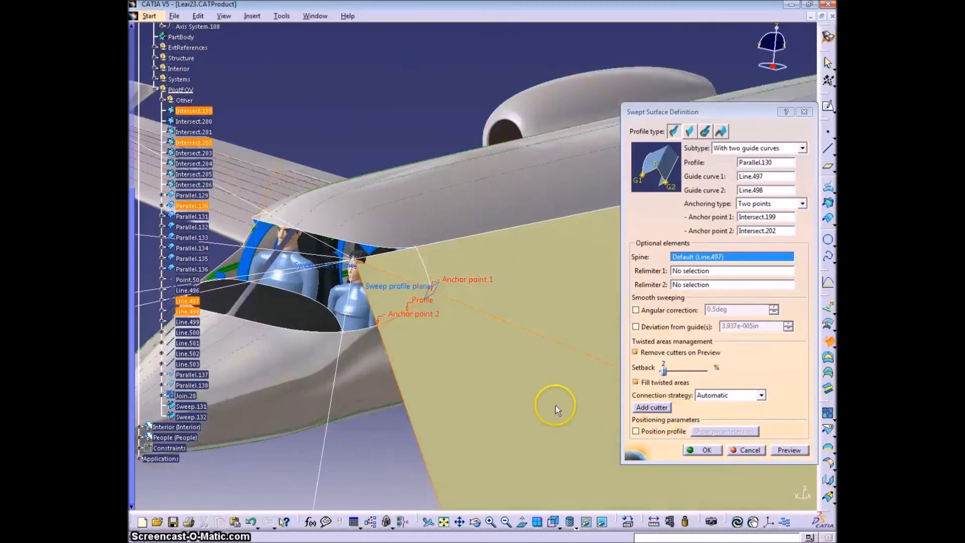
click(706, 450)
click(363, 329)
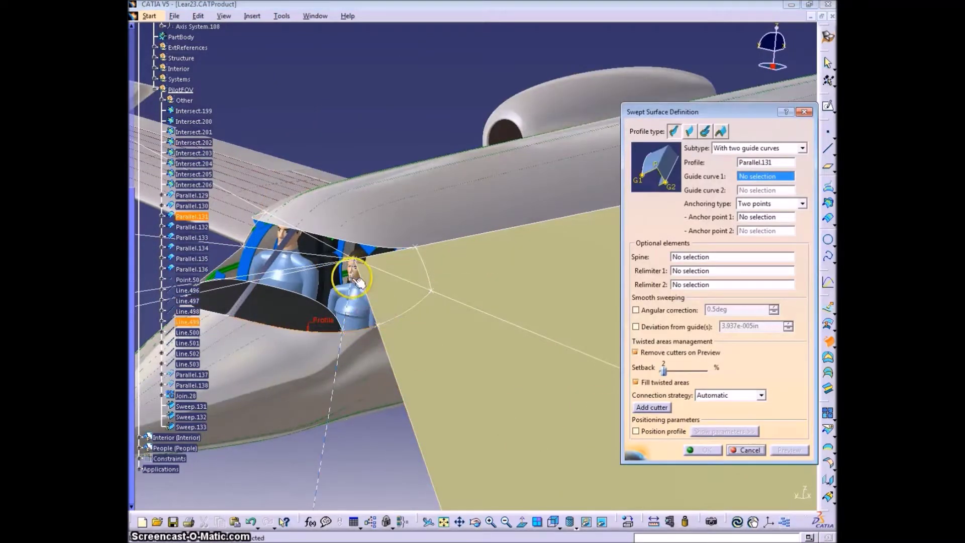
click(399, 376)
click(328, 379)
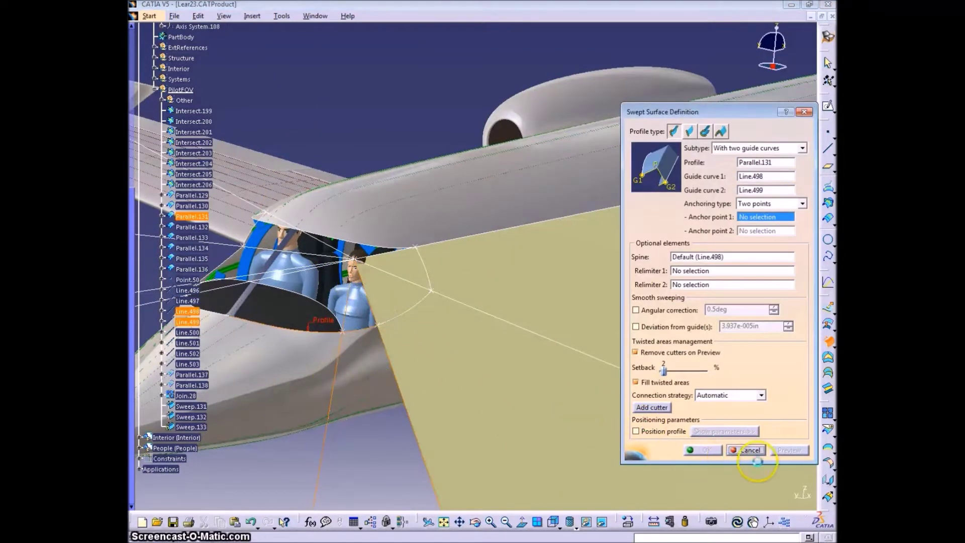
click(378, 326)
click(361, 338)
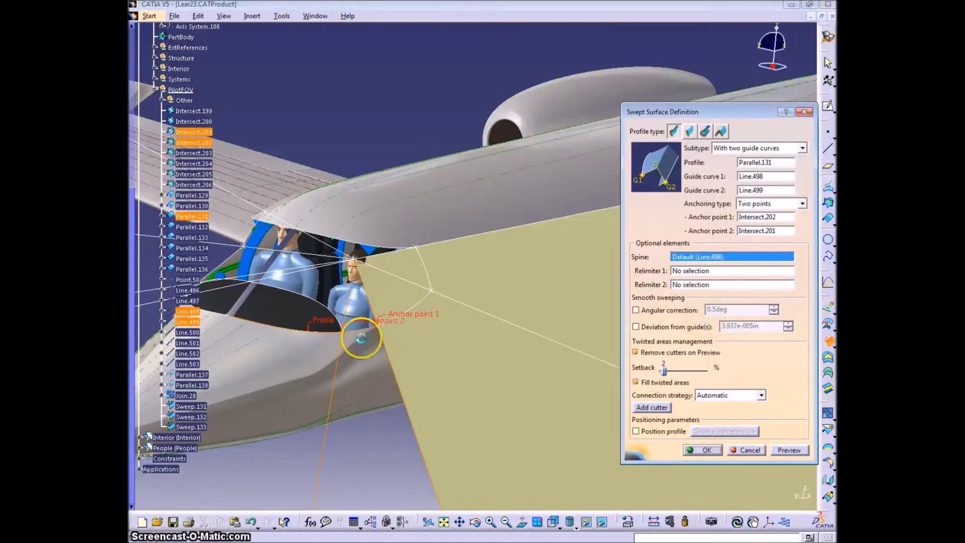
click(787, 450)
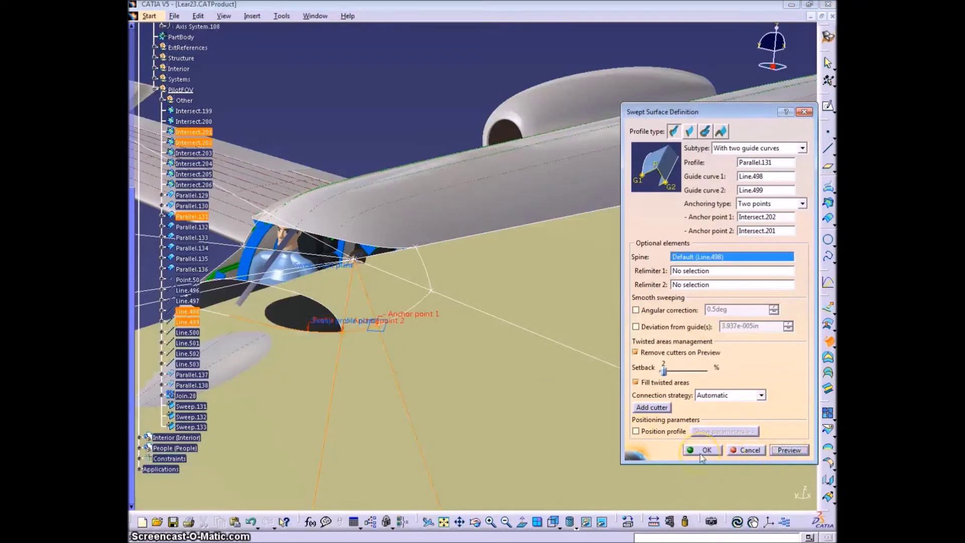
middle_drag(352, 382, 470, 322)
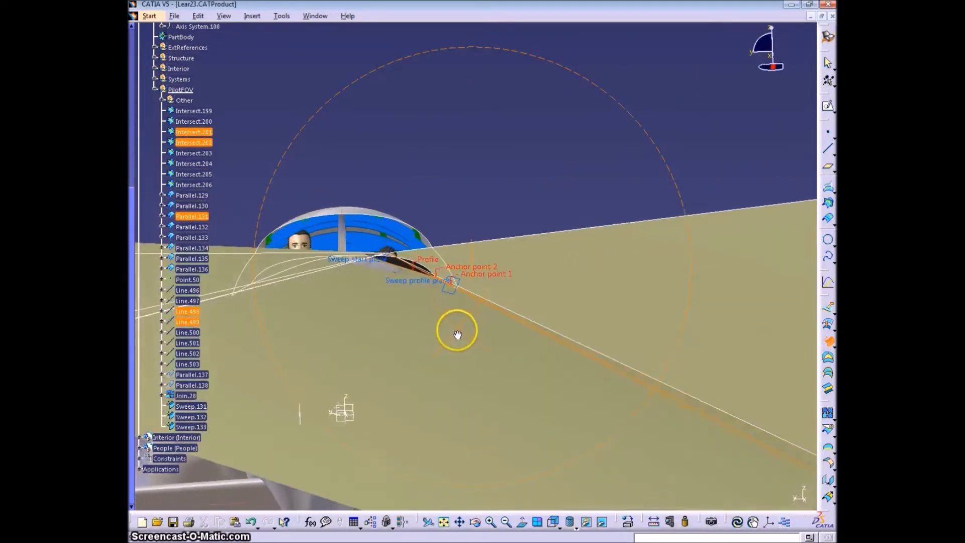
middle_drag(458, 334, 446, 403)
middle_drag(721, 339, 497, 375)
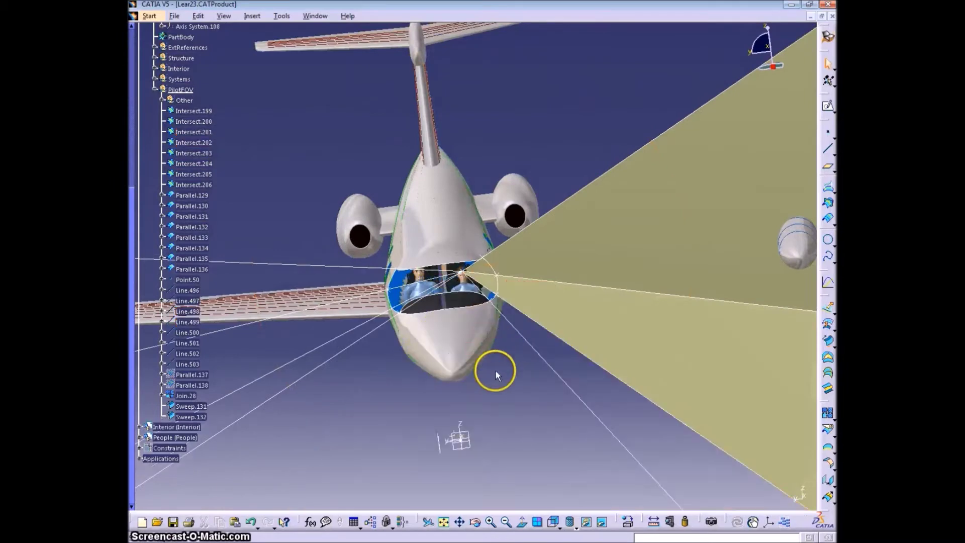
click(829, 351)
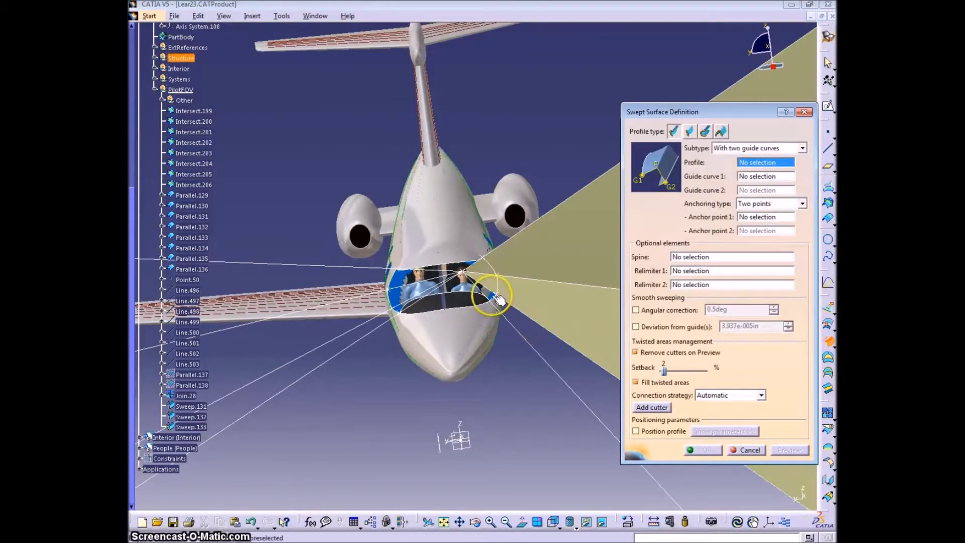
middle_drag(496, 309, 431, 322)
click(477, 400)
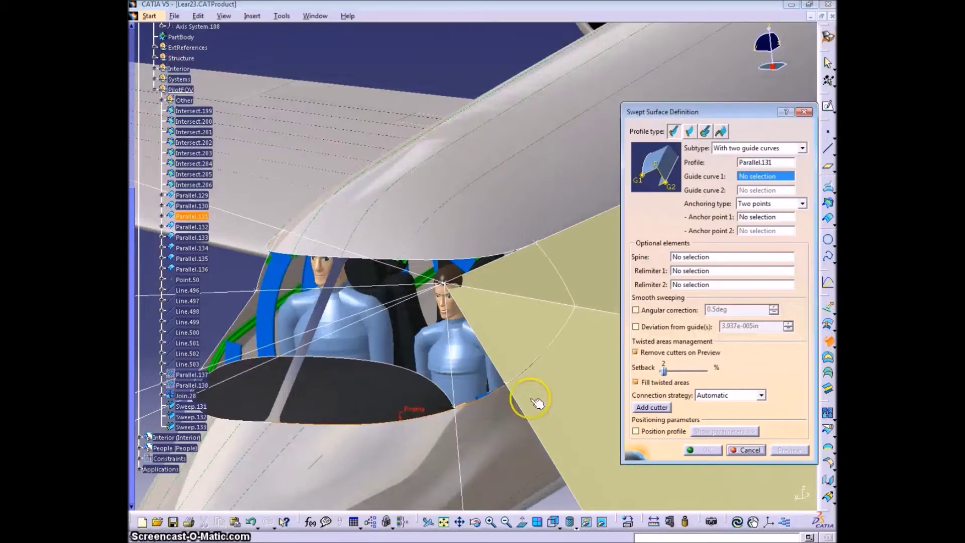
click(737, 447)
Split curve Parallel.131 with Line.499 as the cutting element, keeping the short portion beside the windshield's outer corner.
middle_drag(508, 469, 526, 381)
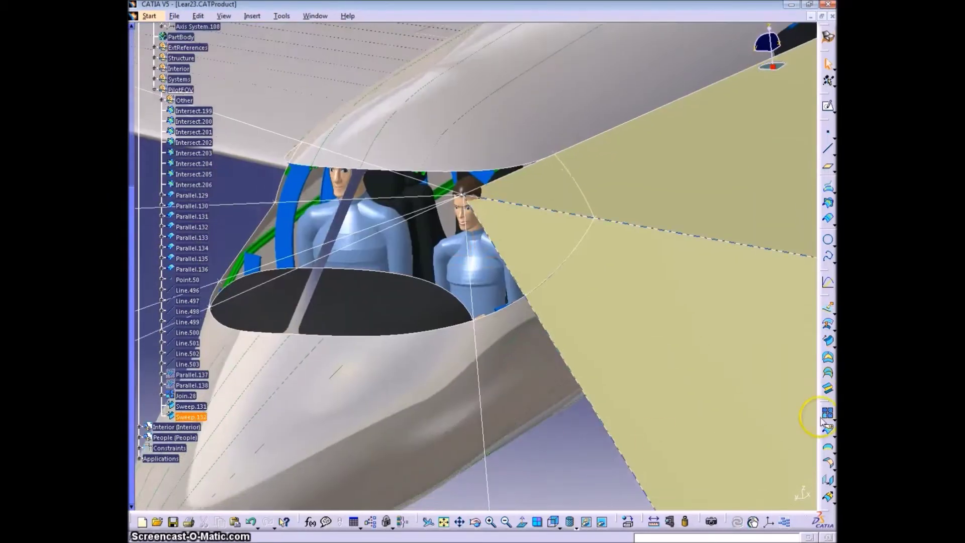
key(s)
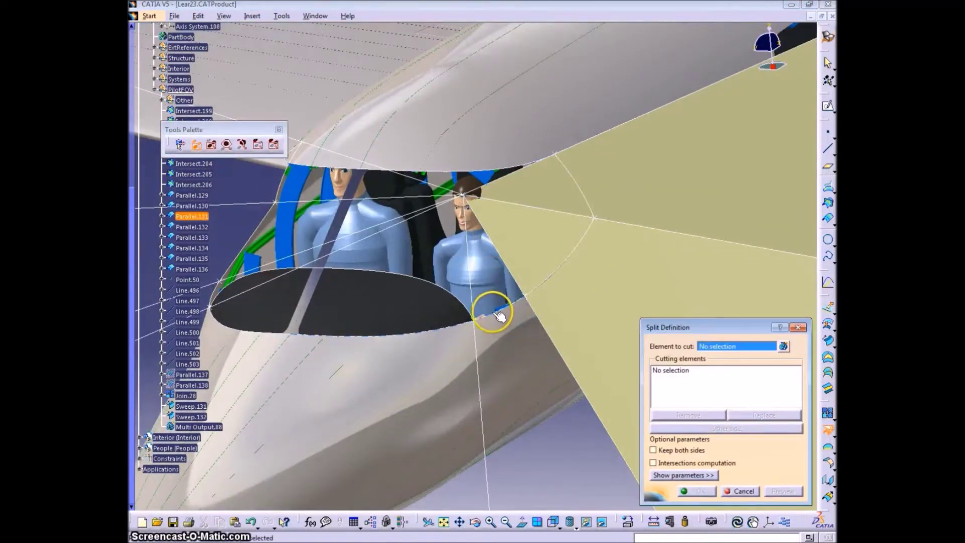
click(500, 315)
click(480, 333)
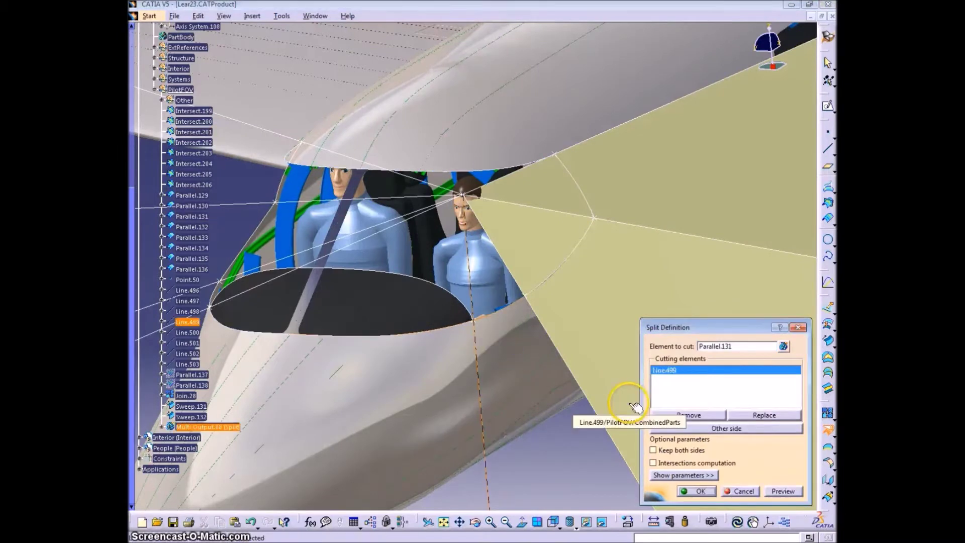
click(698, 492)
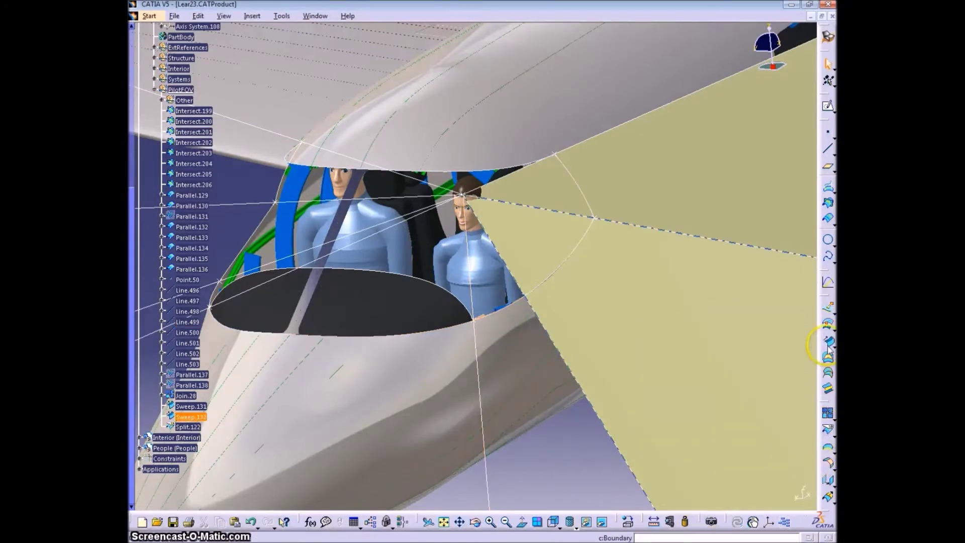
Create a swept surface with two guide curves, using Split.122 as profile and Line.498 and Line.499 as guides.
key(w)
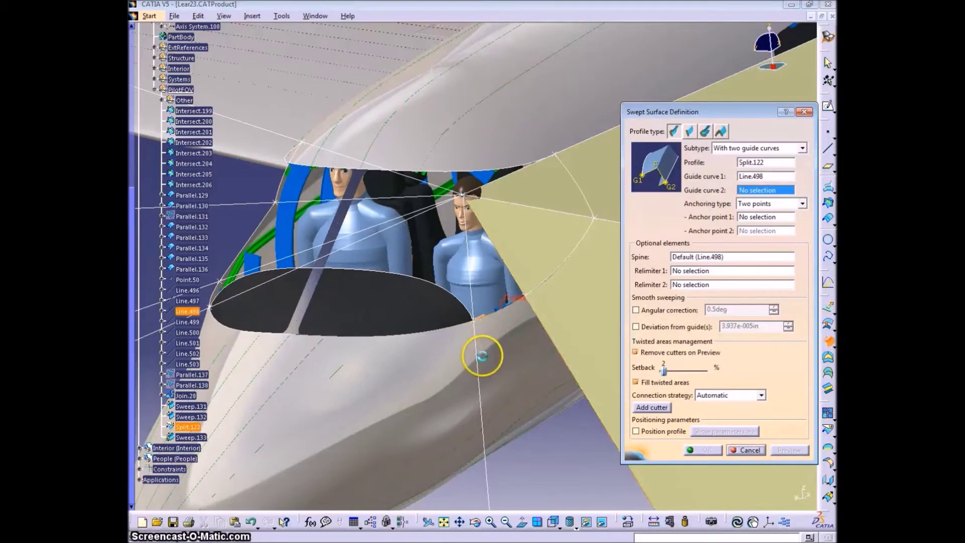
click(482, 355)
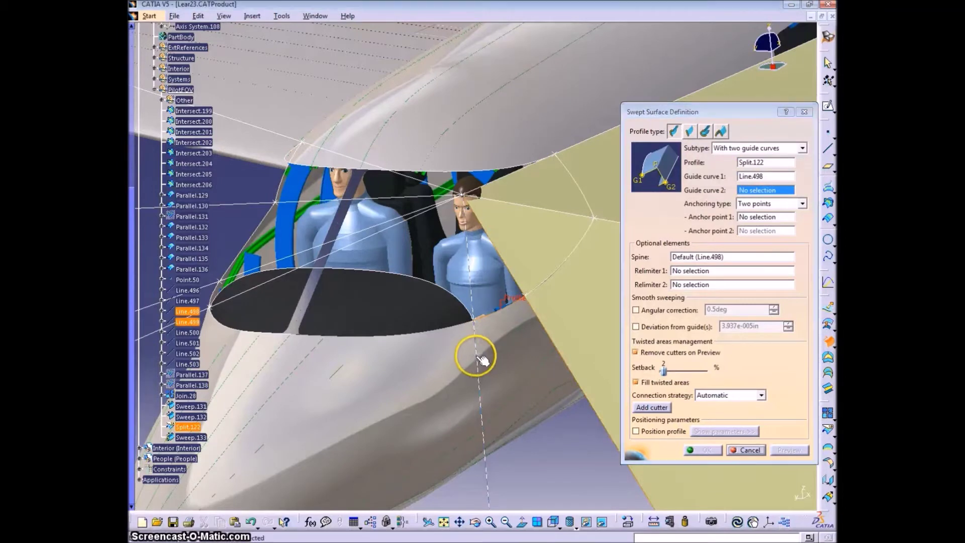
click(529, 297)
click(789, 450)
click(703, 450)
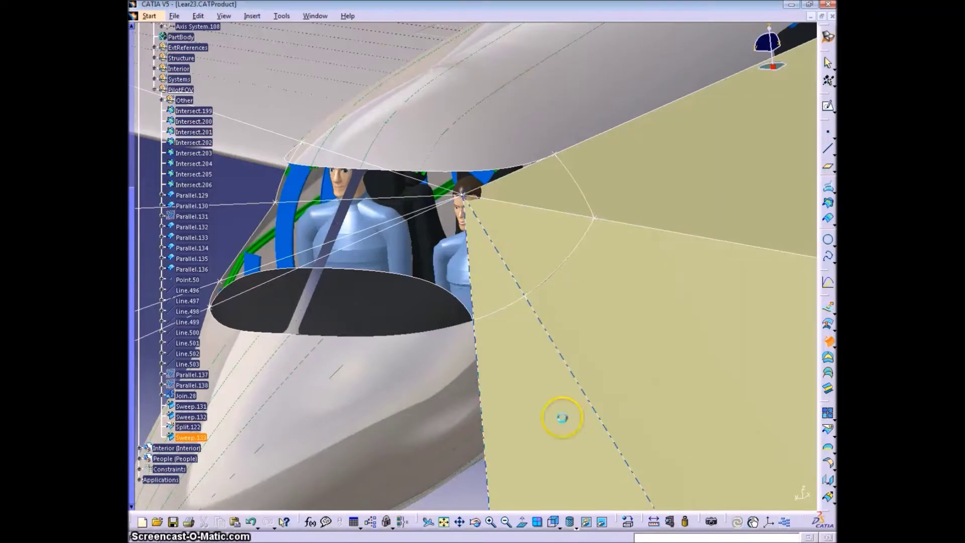
Sweep the joined instrument panel curve Join.28 along guides Line.499 and Line.500 with computed anchor points.
middle_drag(561, 412, 542, 429)
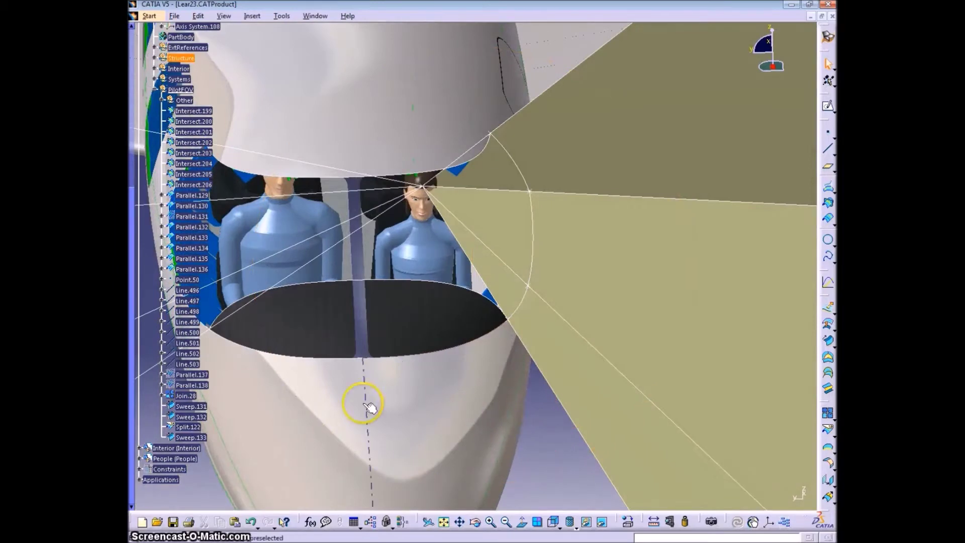
middle_drag(369, 407, 471, 411)
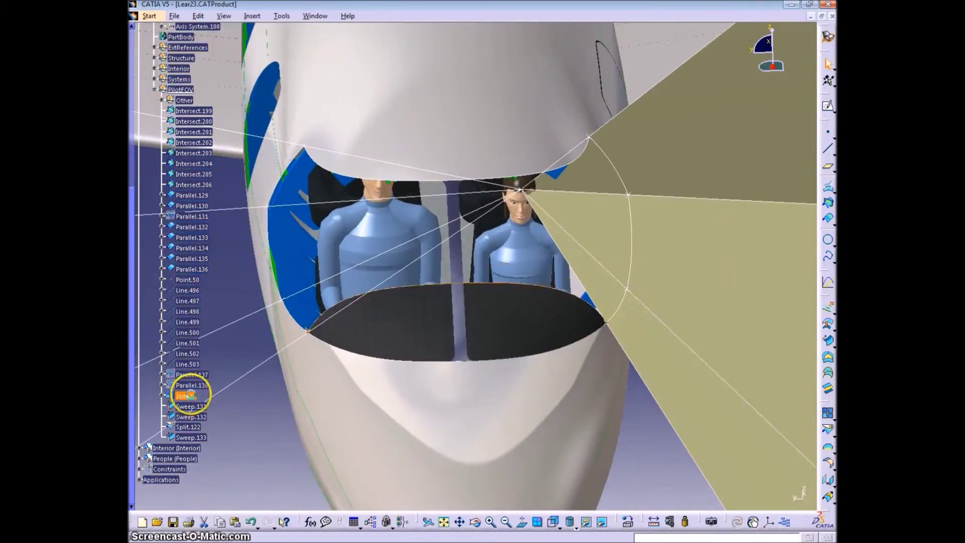
click(827, 340)
click(568, 313)
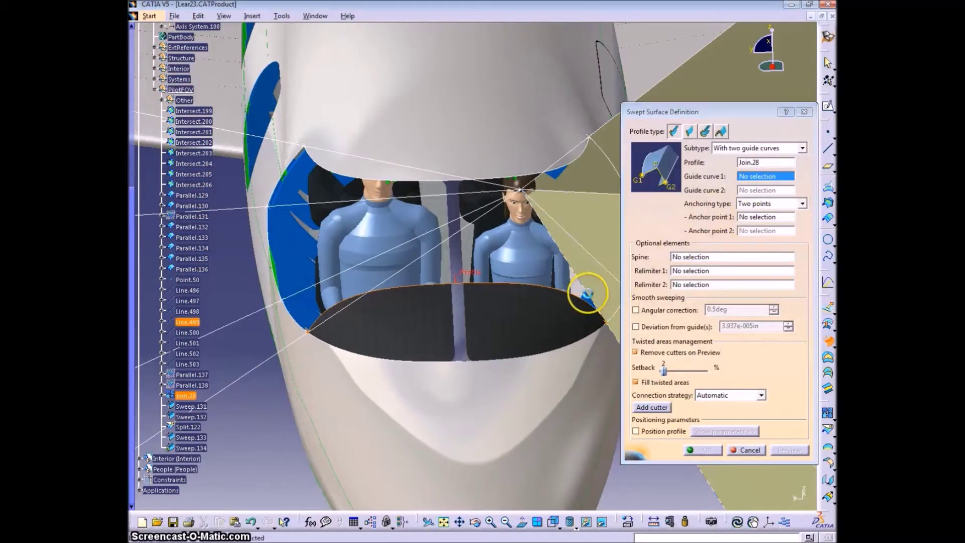
click(404, 262)
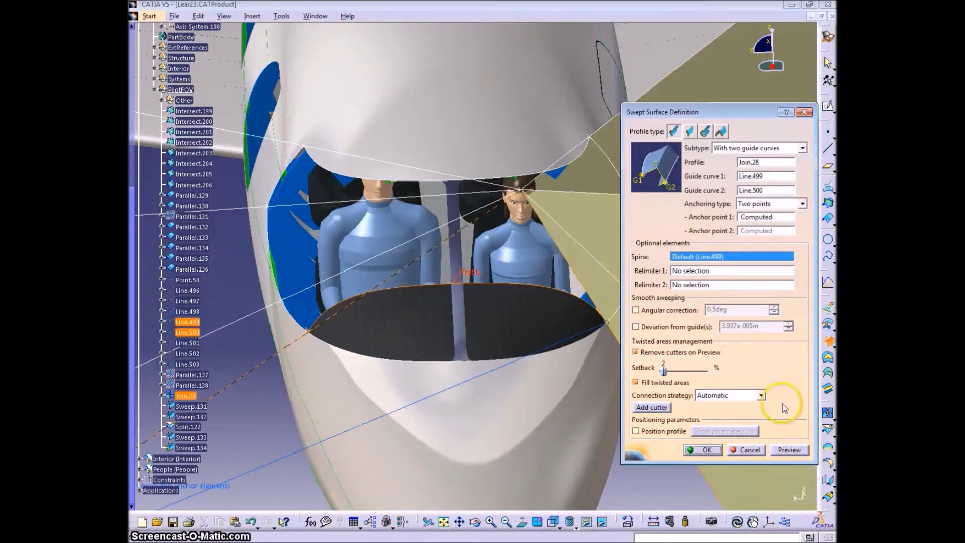
middle_drag(527, 337, 479, 352)
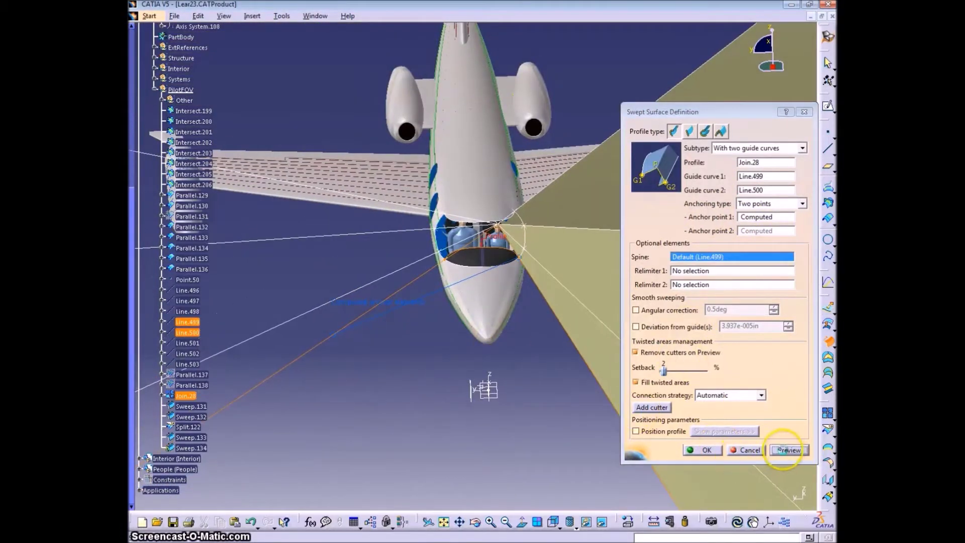
click(703, 450)
Split curve Parallel.132, keeping only the portion between sight lines Line.500 and Line.501.
middle_drag(528, 427, 636, 300)
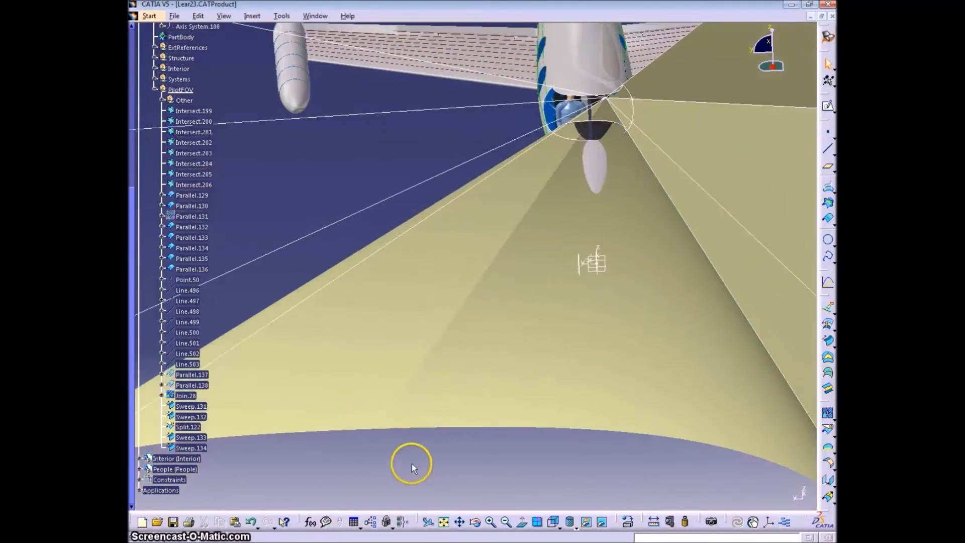
middle_click(372, 403)
mouse_move(363, 406)
middle_down()
mouse_move(442, 300)
mouse_move(442, 279)
mouse_move(461, 282)
mouse_move(473, 293)
mouse_move(476, 372)
mouse_move(446, 397)
mouse_move(404, 377)
mouse_move(392, 431)
mouse_move(381, 387)
mouse_move(347, 399)
middle_up()
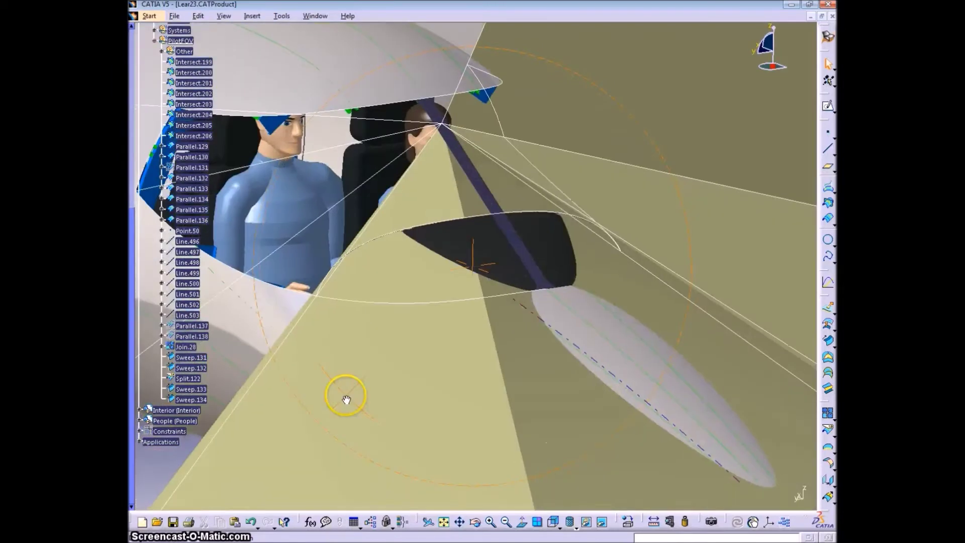
middle_drag(359, 343, 616, 314)
click(827, 430)
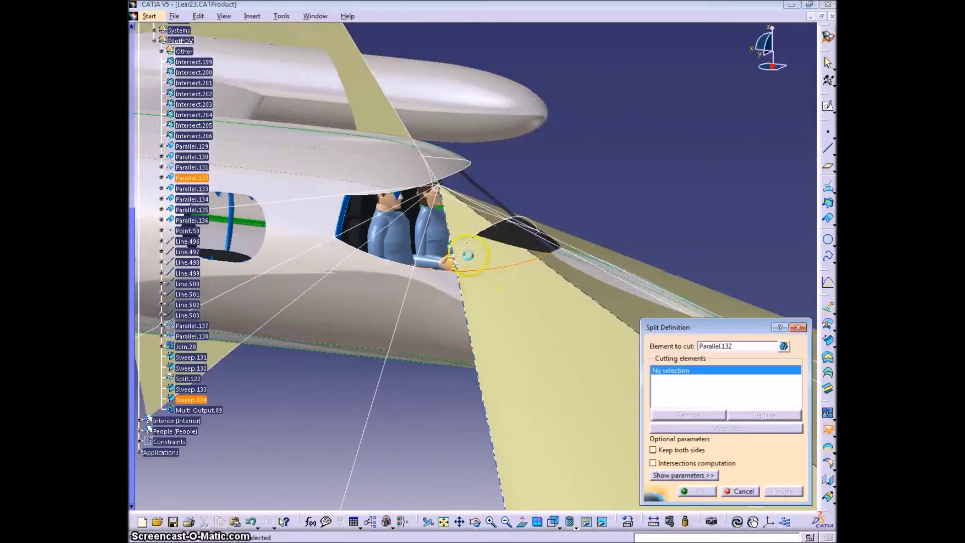
click(738, 347)
click(423, 265)
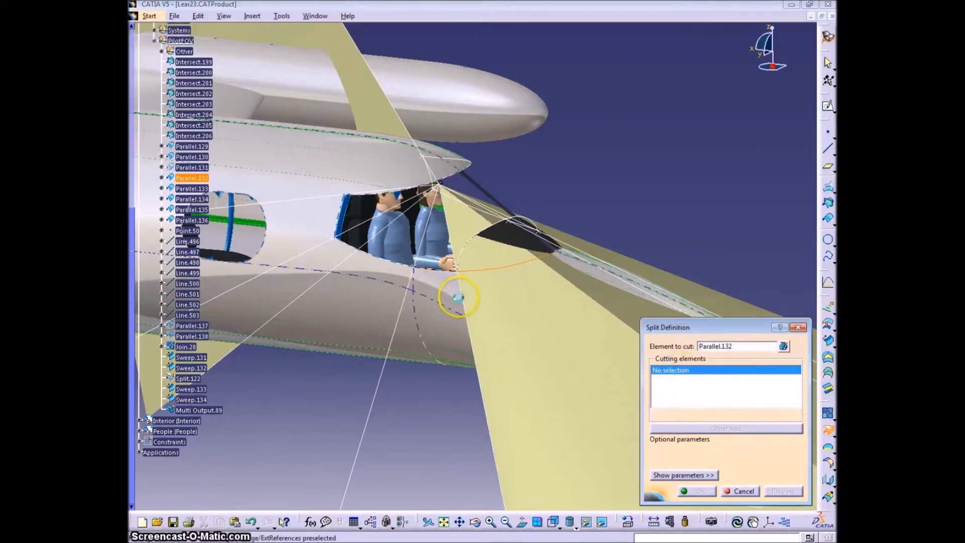
click(458, 297)
click(699, 492)
Sweep profile Split.123 along guides Line.501 and Line.500, anchored at the profile's end points.
click(826, 343)
click(427, 268)
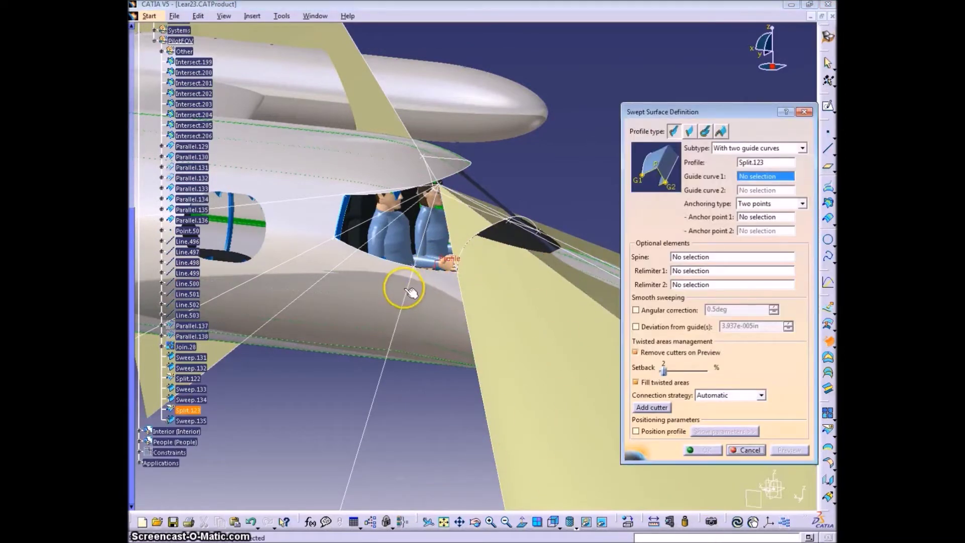
click(405, 292)
click(460, 293)
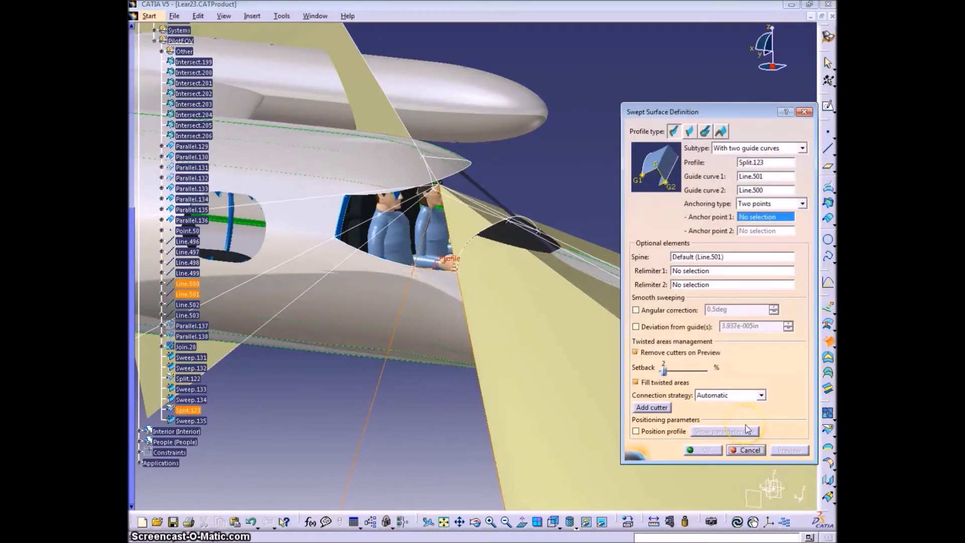
click(462, 276)
click(453, 258)
click(704, 449)
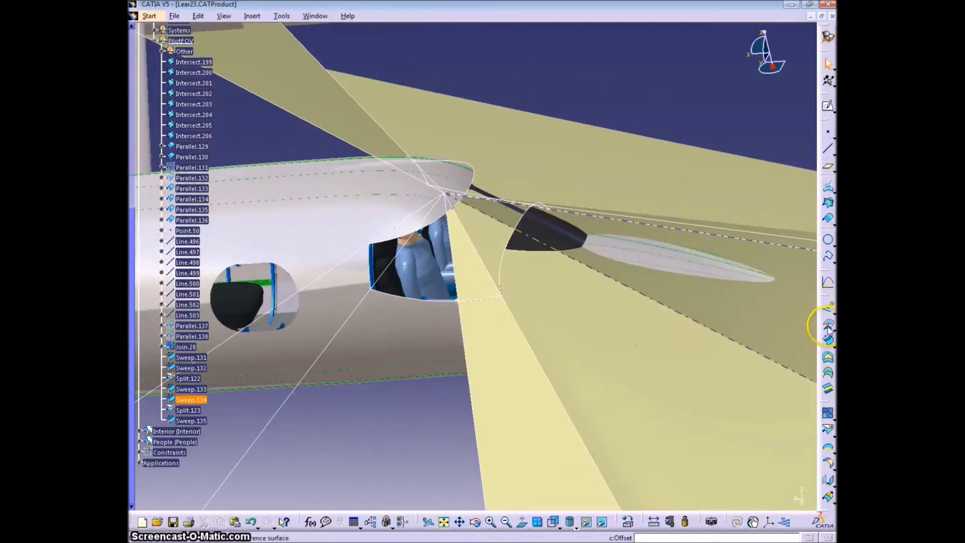
Sweep profile Parallel.133 along guides Line.501 and Line.502, anchored at the intersection points on the side window's lower edge.
click(828, 326)
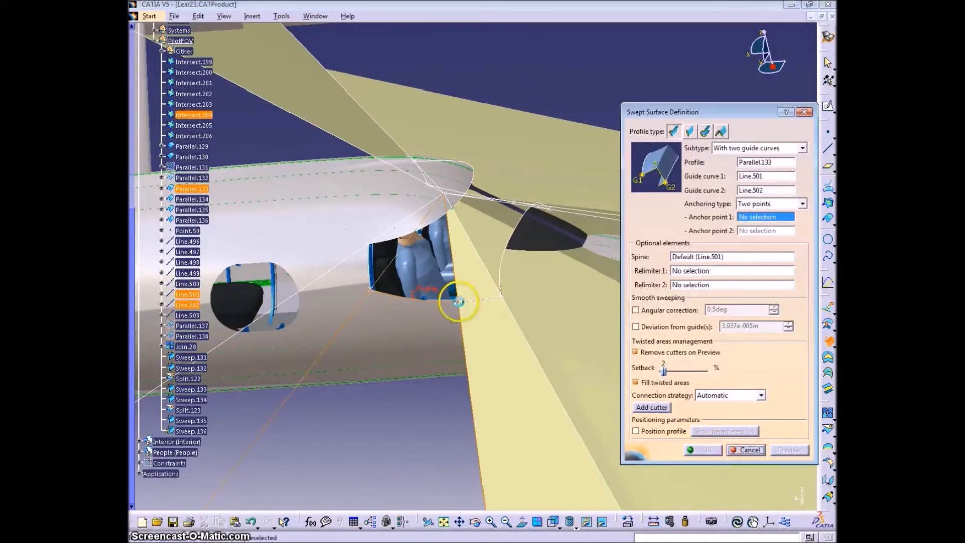
click(458, 302)
click(371, 289)
click(702, 450)
Sweep profile Parallel.134 along guides Line.502 and Line.503 at the side window's rear edge.
middle_drag(347, 366, 542, 354)
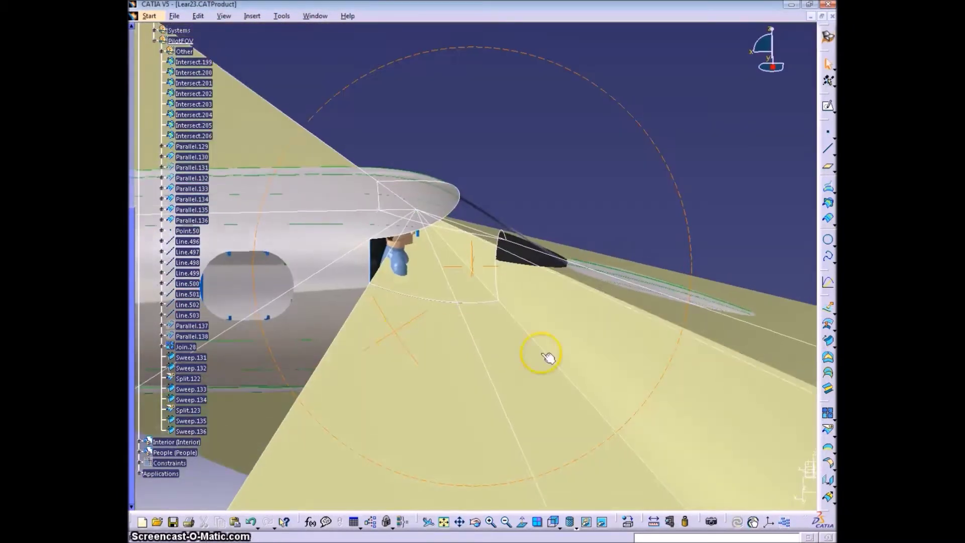
click(829, 343)
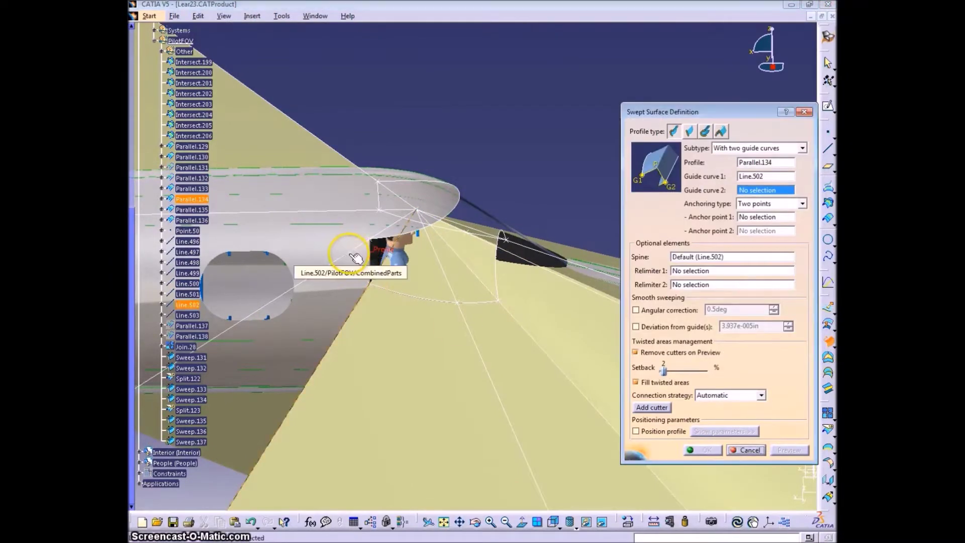
click(350, 254)
click(703, 450)
Join the upper window edge curves Parallel.135 and Parallel.136 into one curve.
middle_drag(347, 362, 553, 300)
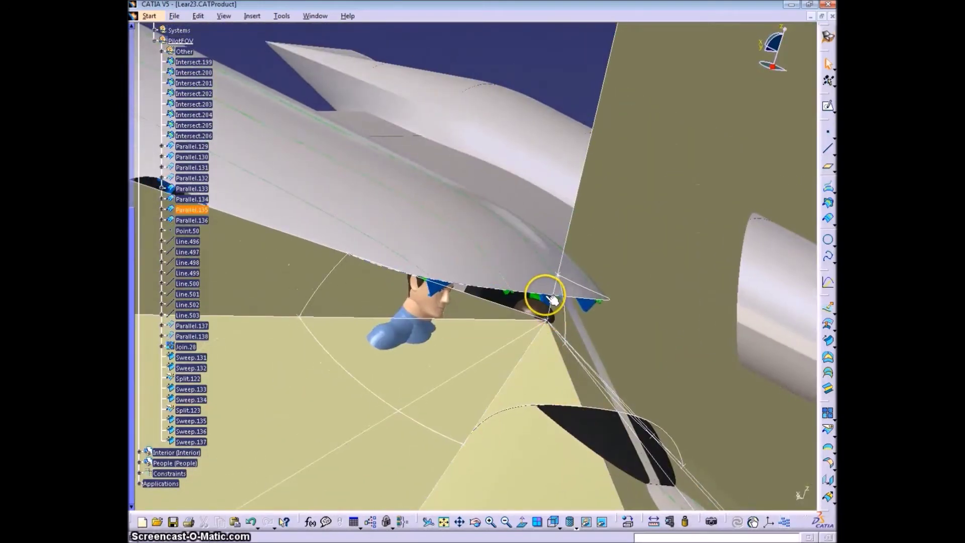
click(694, 492)
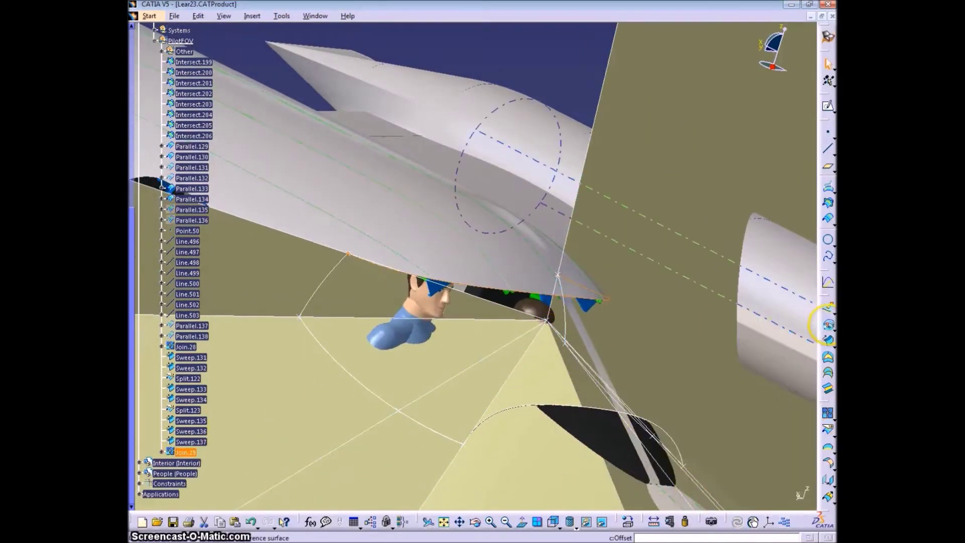
click(828, 324)
click(383, 252)
click(281, 233)
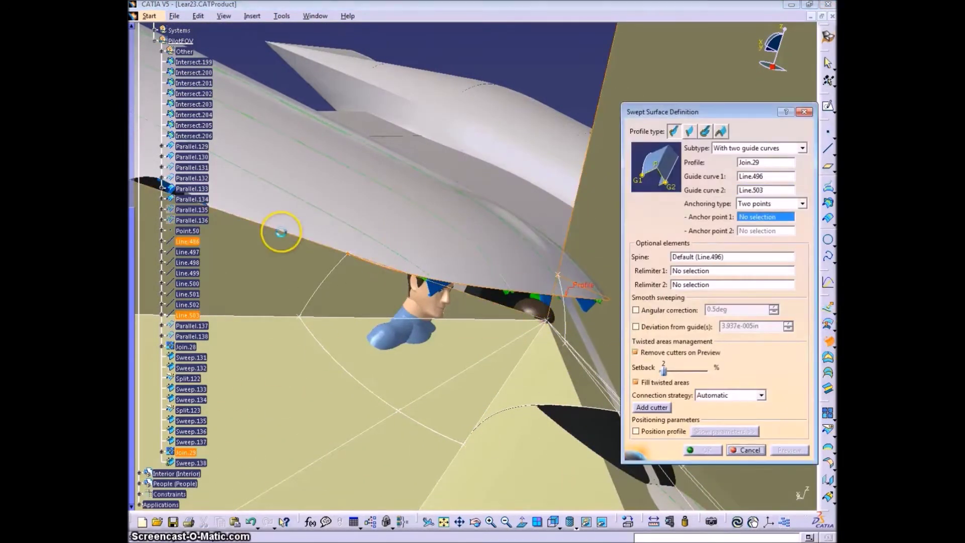
click(564, 279)
click(345, 252)
click(556, 312)
middle_drag(571, 299, 360, 425)
middle_drag(392, 353, 433, 378)
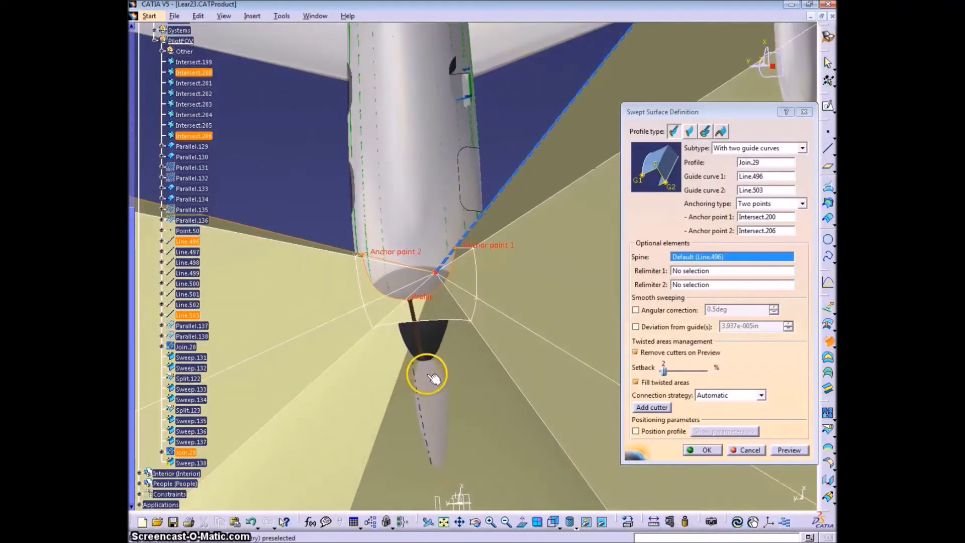
click(749, 450)
Abandon the sweep based on Join.29 and delete the joined upper window edge curve.
click(193, 442)
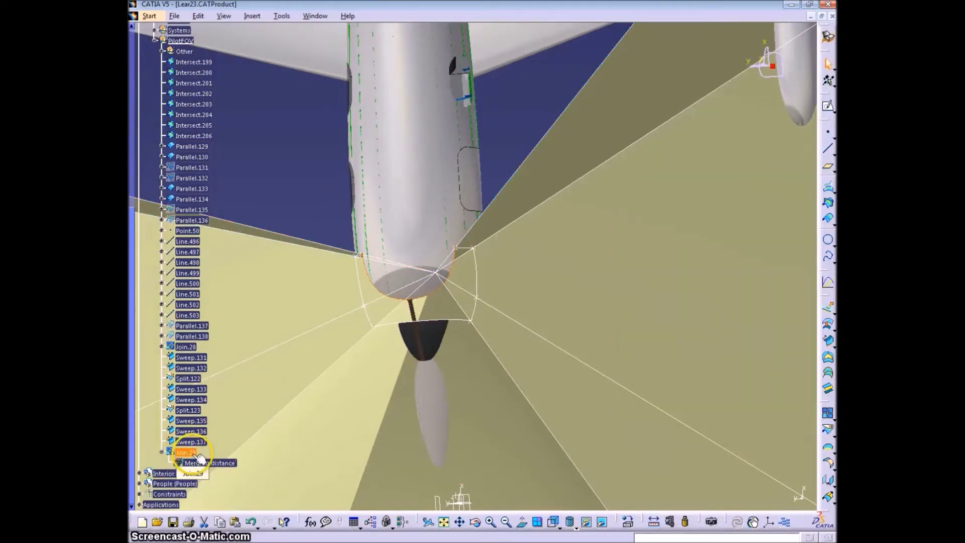
key(Delete)
click(743, 493)
Create a point-point line from Point.50 through the vertex of Parallel.135, starting at 0 in and ending at 1000 in.
middle_drag(284, 367, 509, 363)
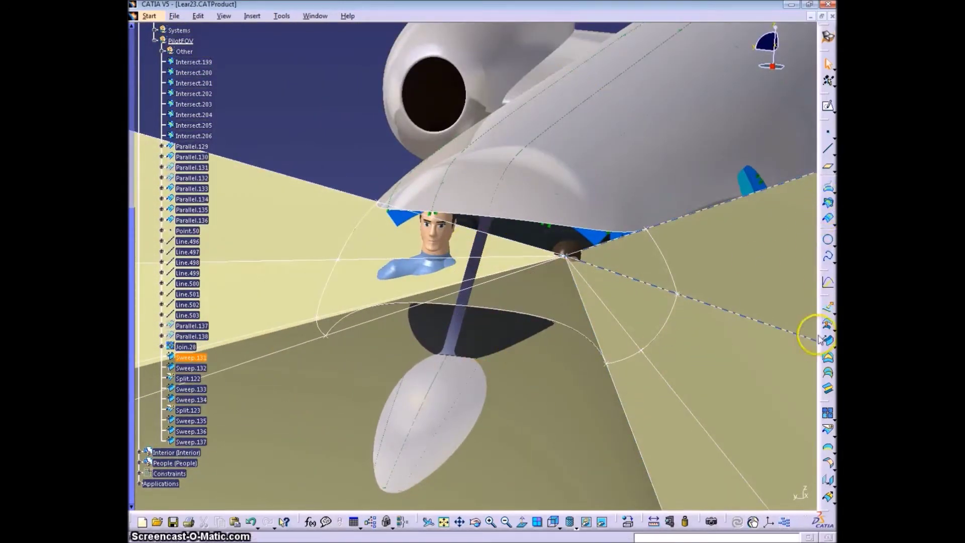
click(828, 149)
click(565, 256)
click(491, 216)
click(748, 411)
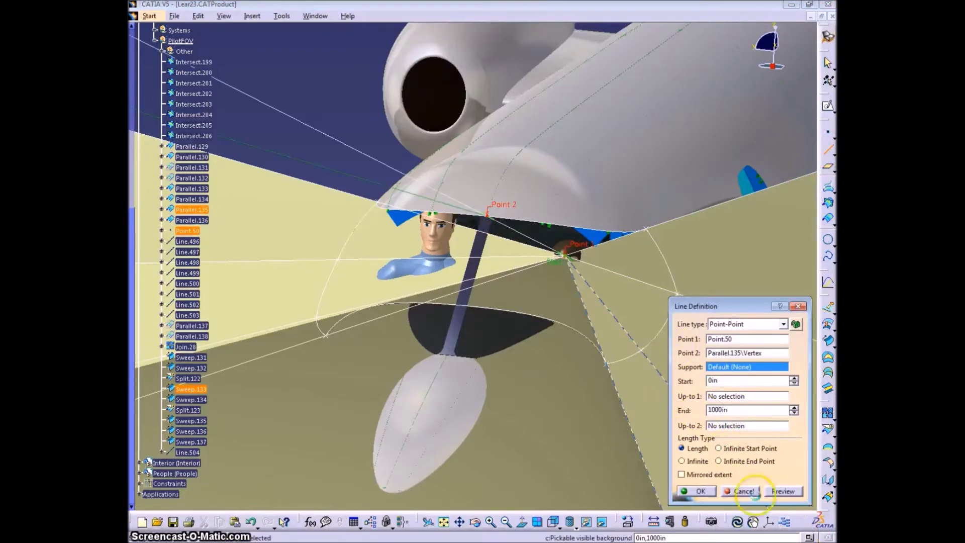
click(693, 492)
Try to sweep profile Parallel.136 along guides Line.496 and Line.504, anchored at Intersect.200 and the upper window edge vertex.
middle_drag(384, 243, 402, 289)
click(827, 345)
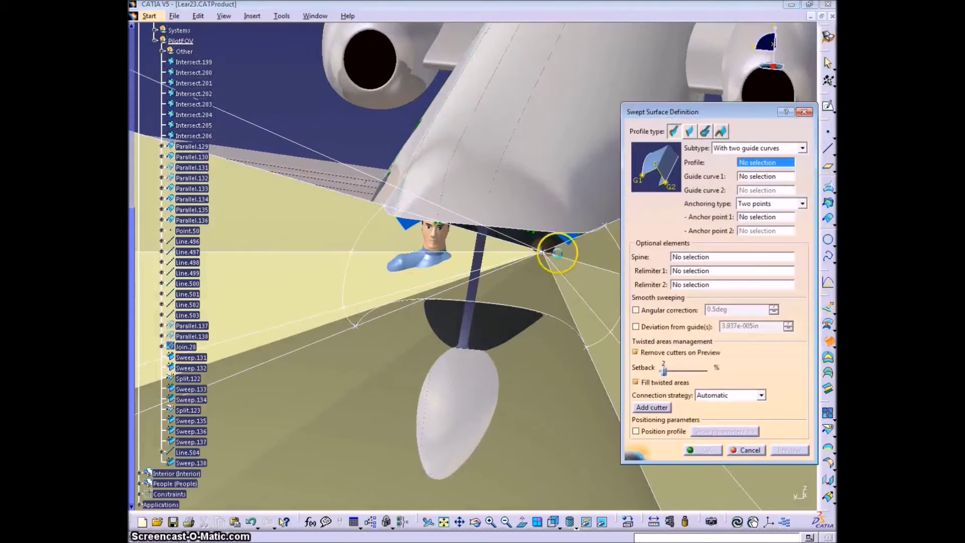
click(611, 223)
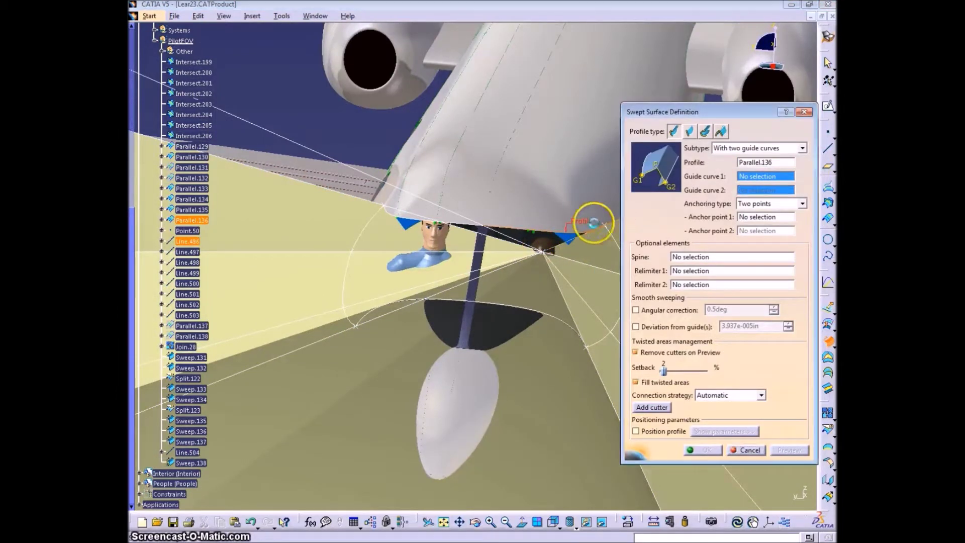
click(461, 220)
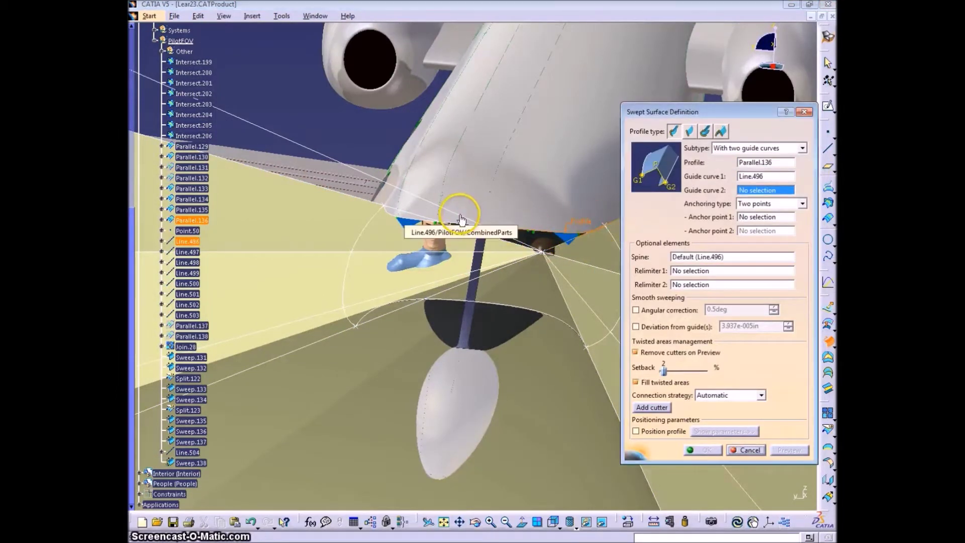
click(598, 231)
click(487, 222)
click(703, 450)
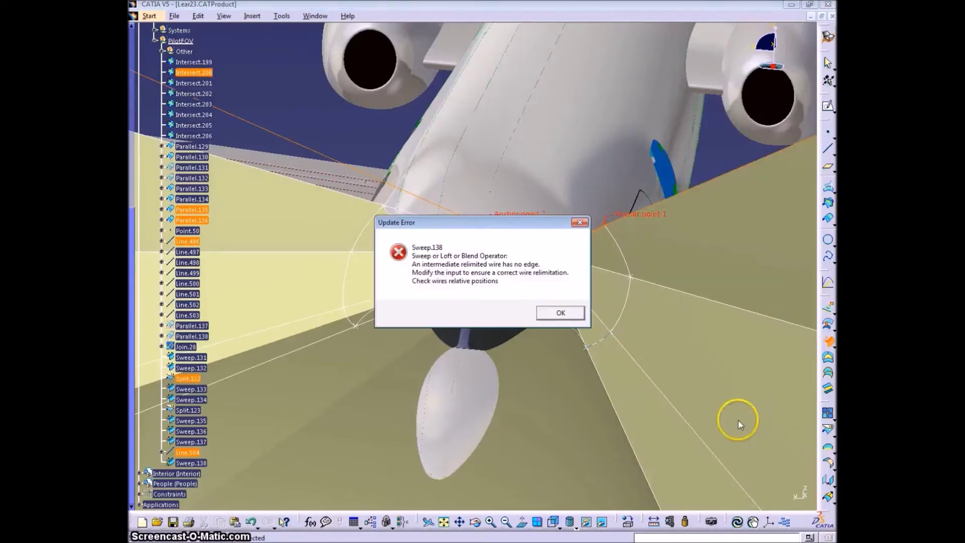
click(569, 313)
middle_drag(517, 272, 497, 327)
click(749, 450)
Create a complete sphere surface of 325 in radius centred on Point.50.
click(832, 315)
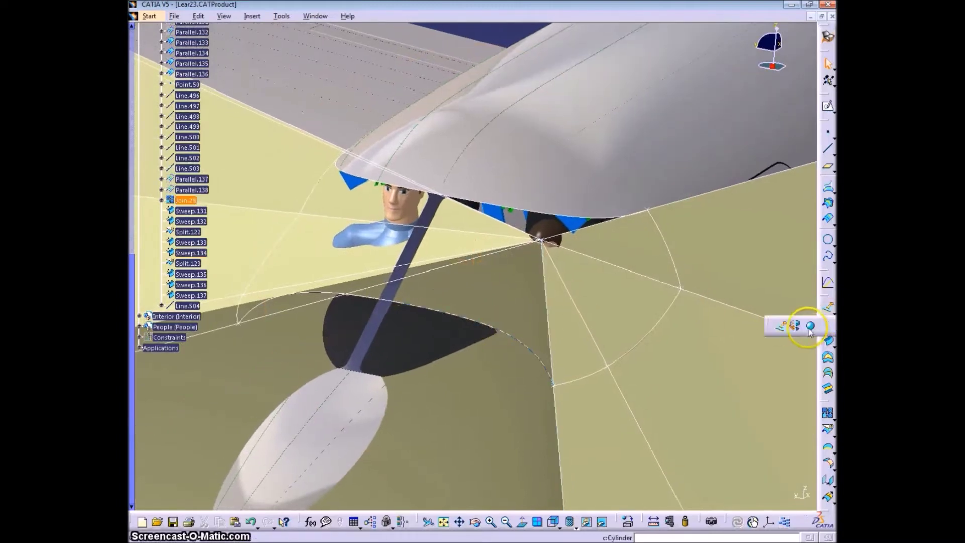
click(808, 327)
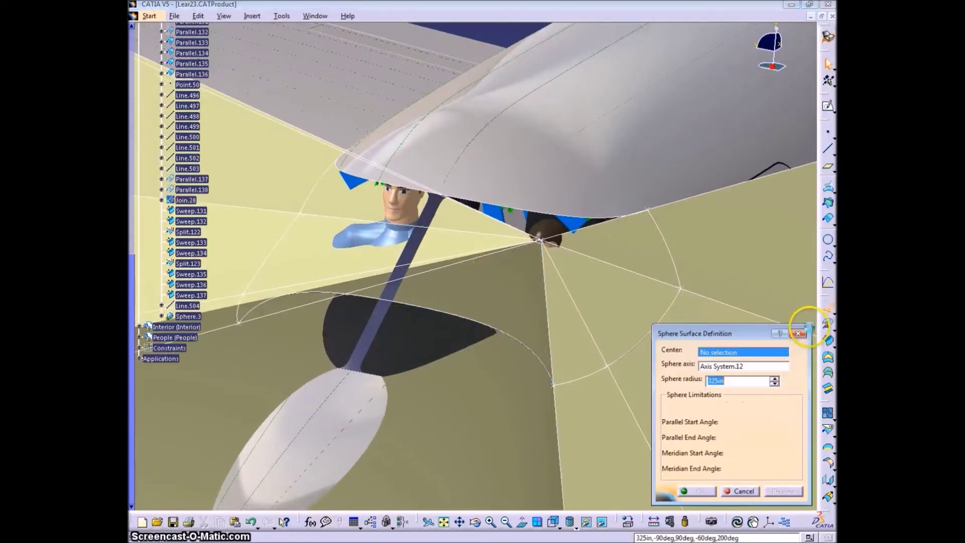
click(543, 241)
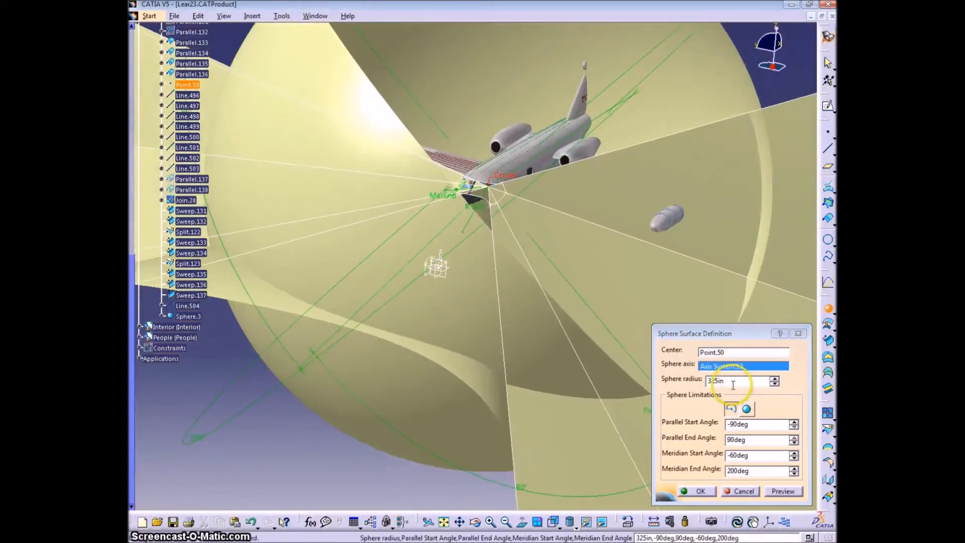
click(747, 409)
click(700, 491)
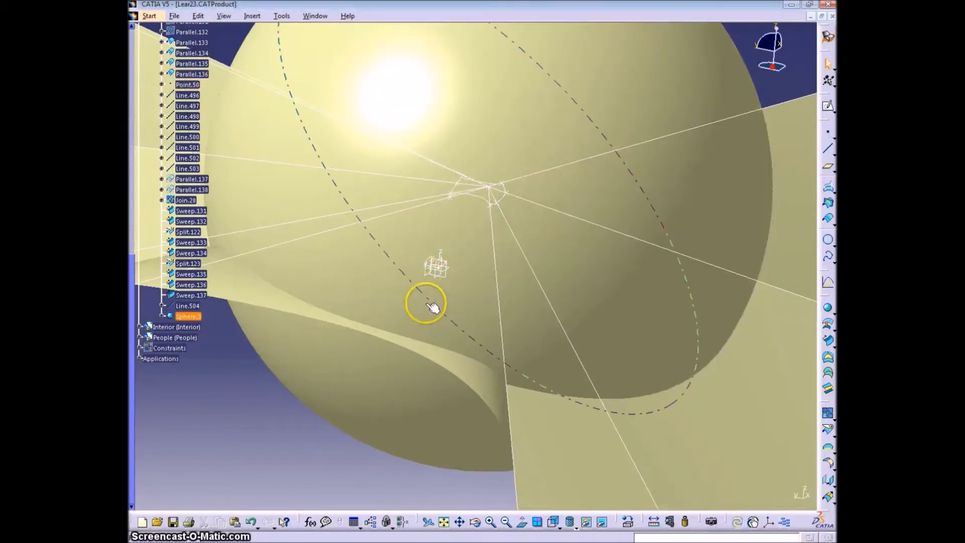
Project the upper window edge curve Parallel.135 onto Sphere.3 using the Normal projection type.
mouse_move(431, 306)
middle_down()
mouse_move(377, 295)
mouse_move(438, 292)
middle_up()
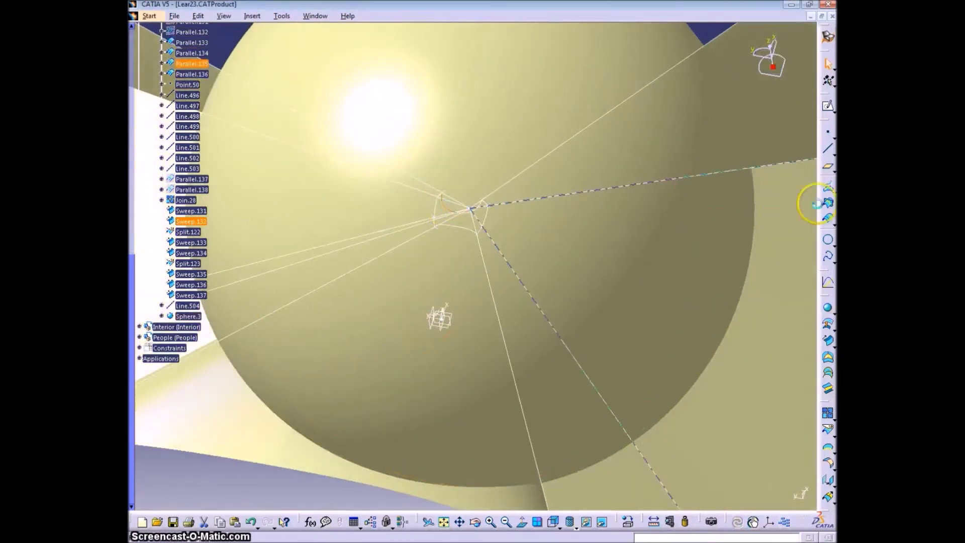
click(828, 189)
click(797, 395)
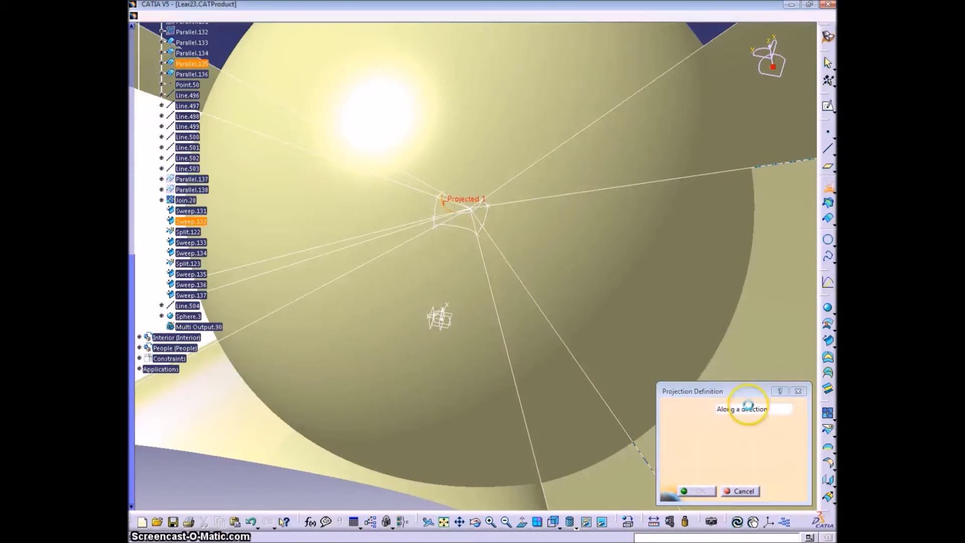
click(746, 410)
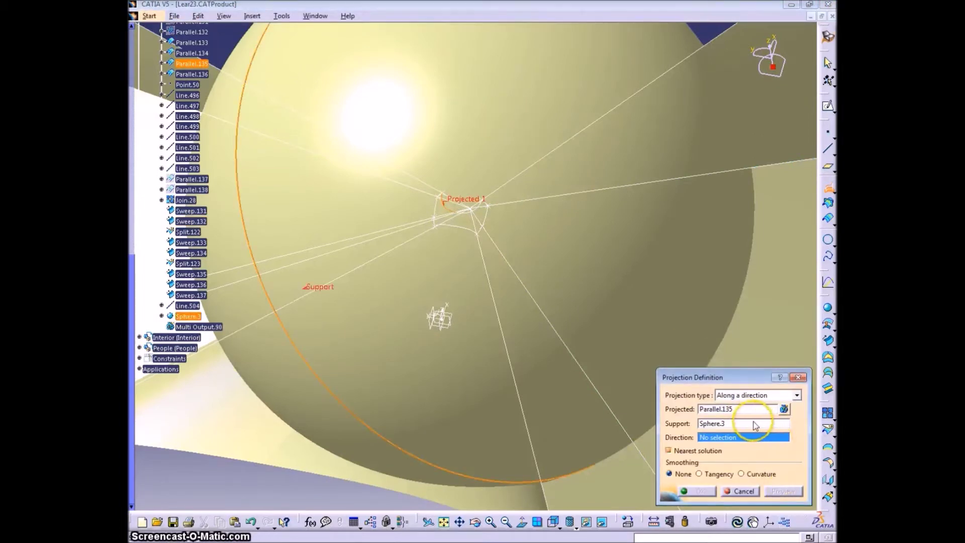
click(731, 407)
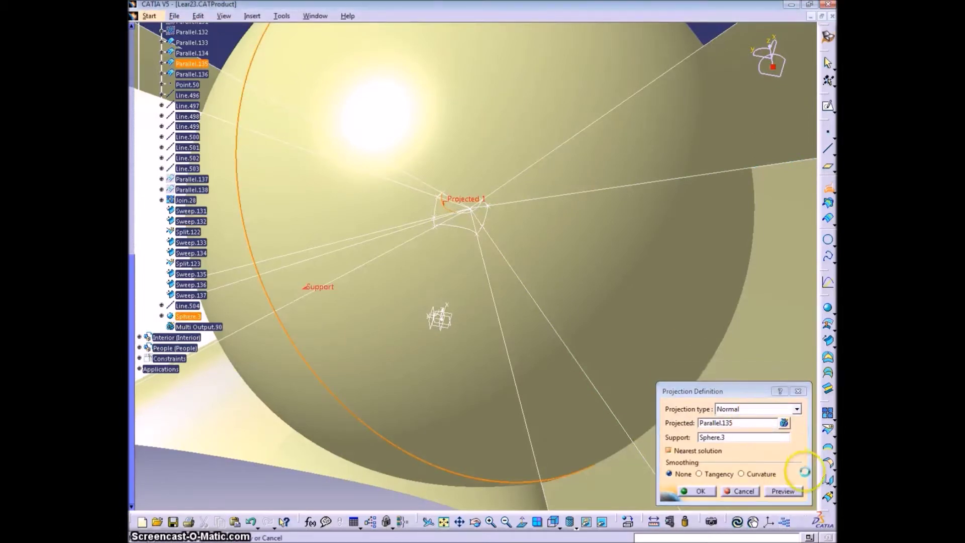
click(782, 491)
middle_drag(528, 468, 551, 334)
click(700, 491)
Project the upper window edge curve Parallel.136 normally onto Sphere.3.
middle_drag(563, 234, 466, 269)
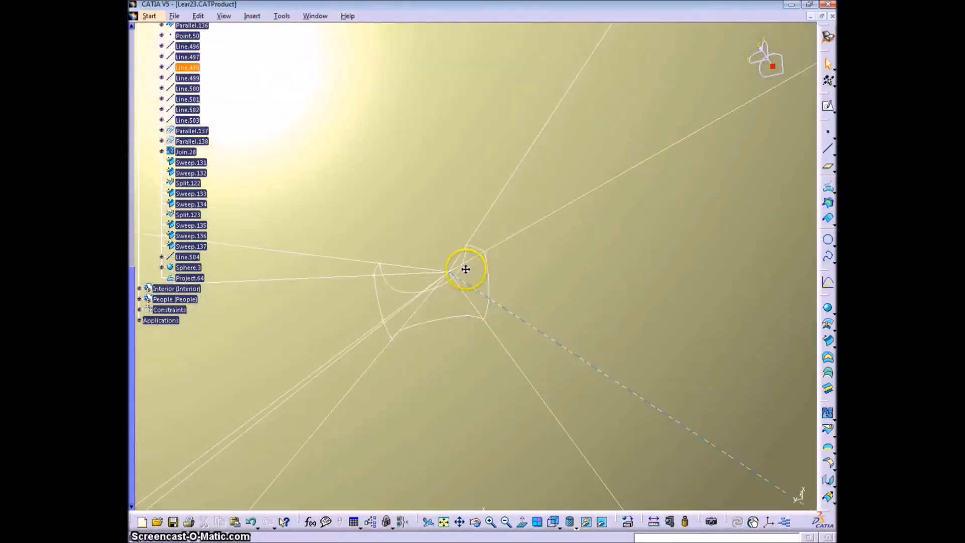
click(828, 202)
click(696, 491)
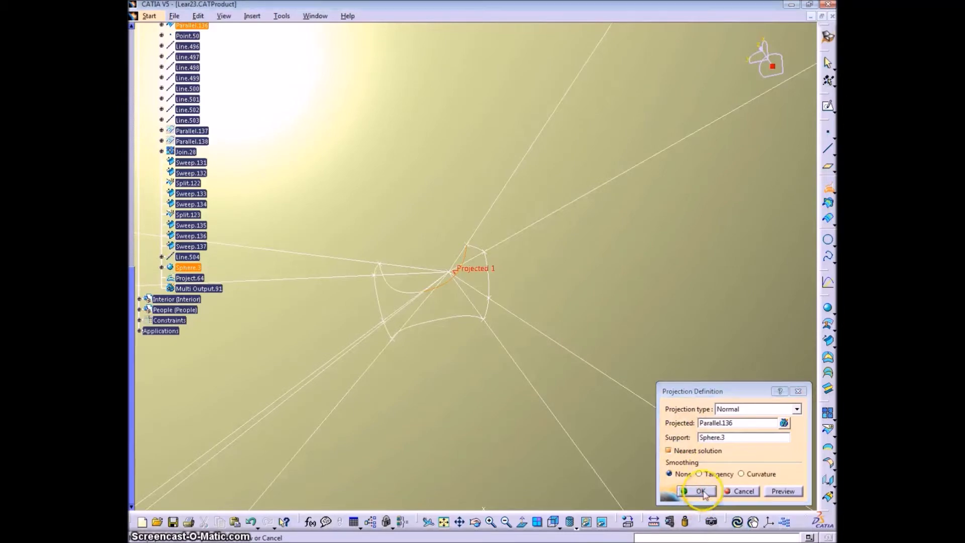
Split Sweep.131 with Sphere.3, keeping the portion inside the sphere.
middle_drag(491, 409, 452, 345)
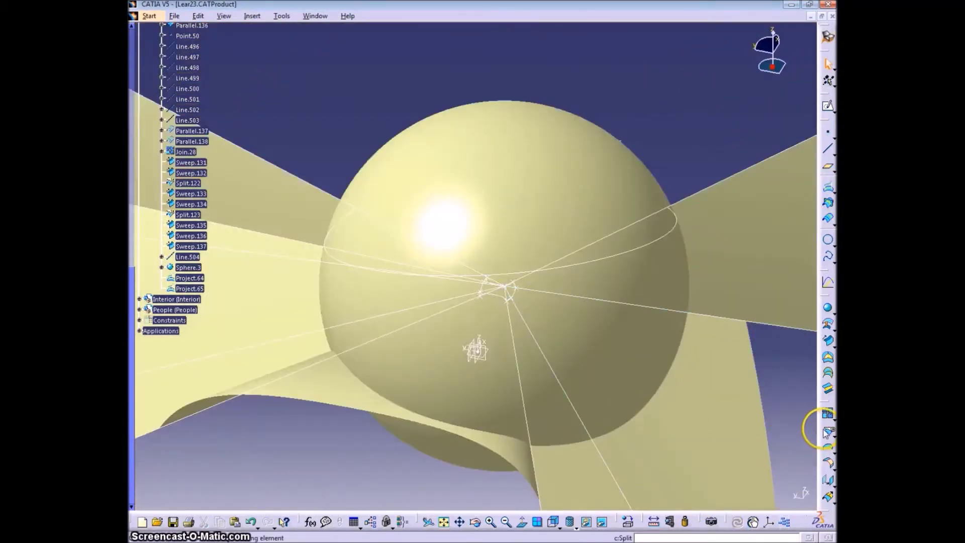
click(827, 433)
middle_drag(608, 289, 608, 244)
click(607, 244)
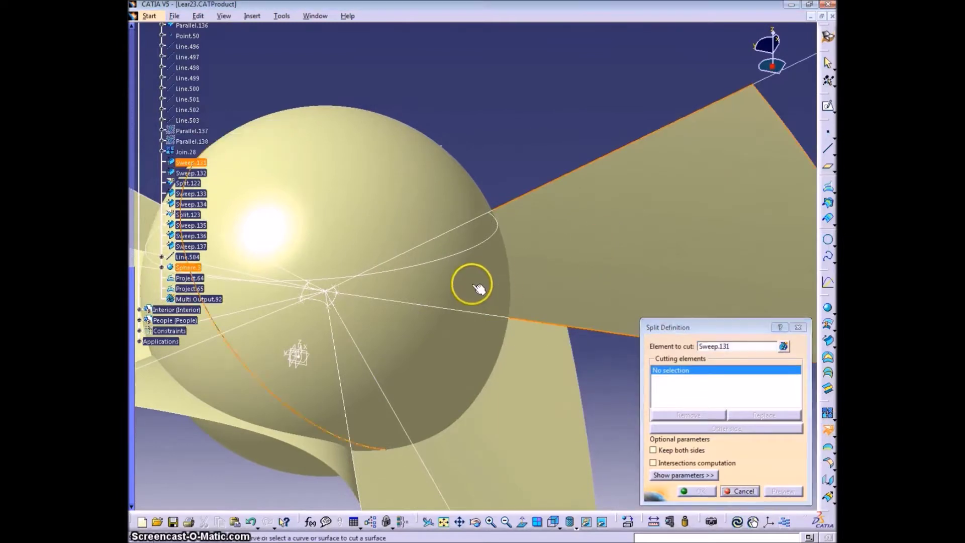
click(473, 284)
middle_drag(603, 311, 562, 302)
click(726, 429)
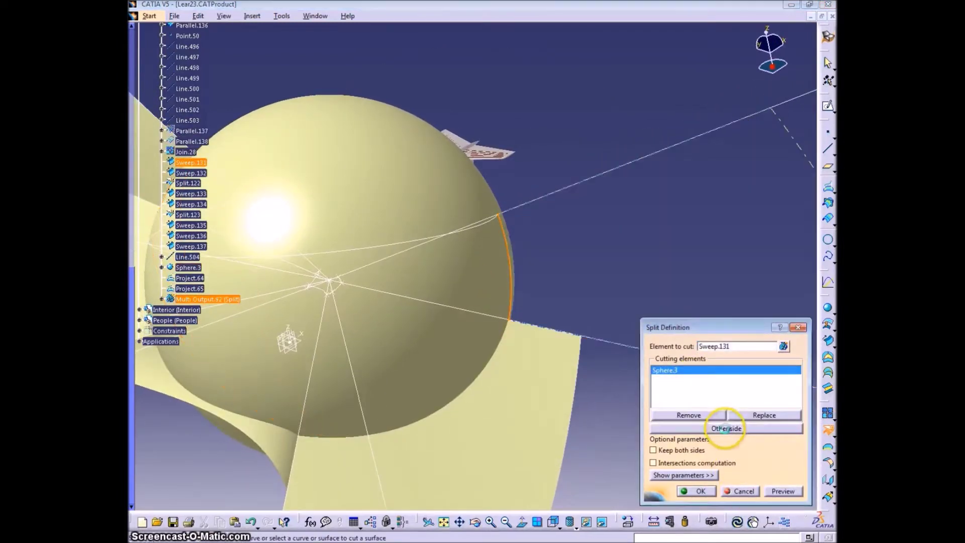
click(693, 488)
Split Sweep.132 with Sphere.3, keeping the portion inside the sphere.
click(464, 348)
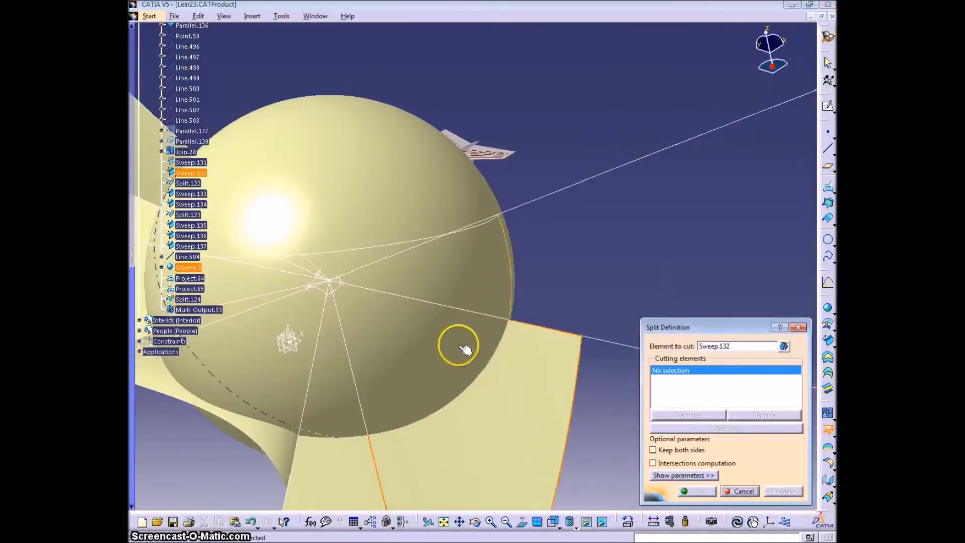
click(435, 348)
middle_drag(558, 457, 658, 337)
click(709, 428)
click(699, 490)
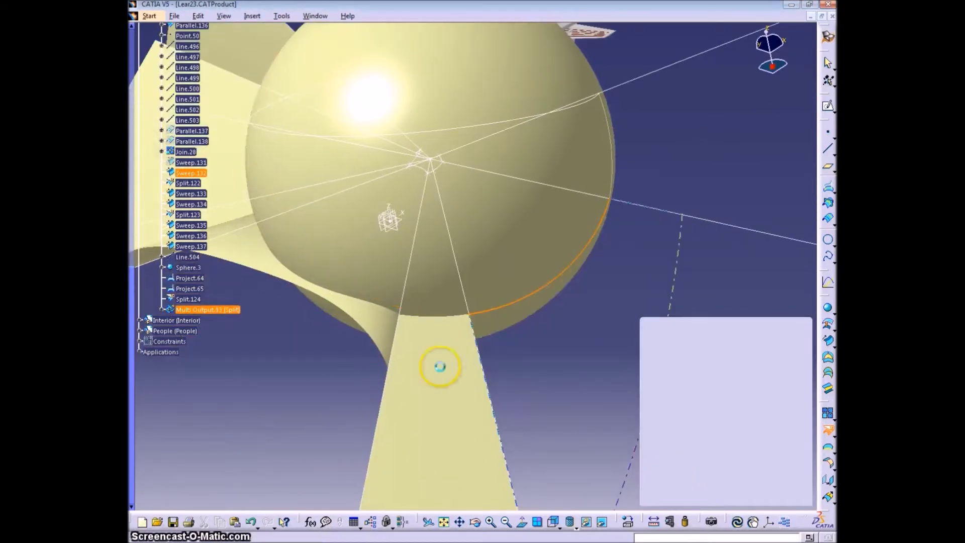
Split Sweep.133 with Sphere.3.
click(438, 363)
click(426, 301)
click(697, 491)
Split Sweep.134 with Sphere.3, keeping the portion inside the sphere.
click(372, 317)
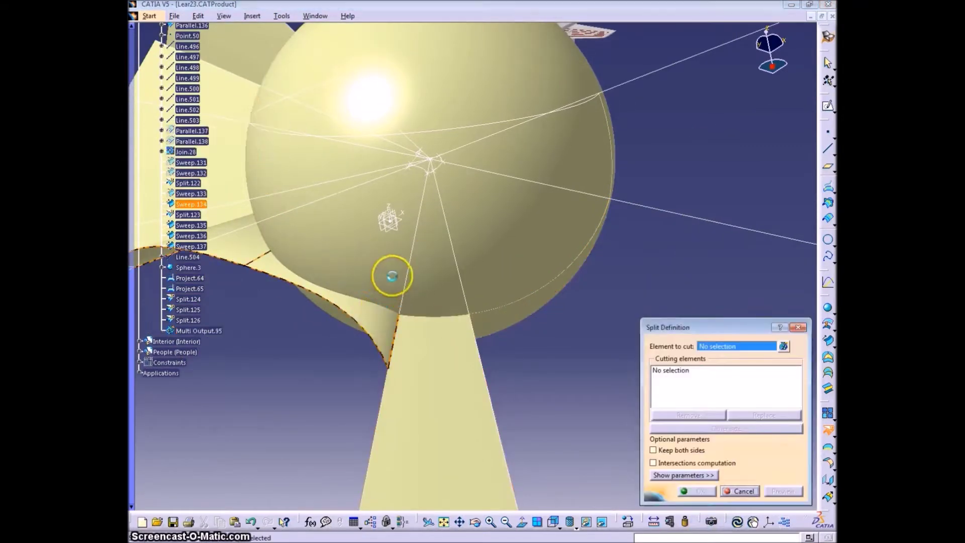
click(392, 276)
click(433, 301)
click(719, 431)
click(700, 491)
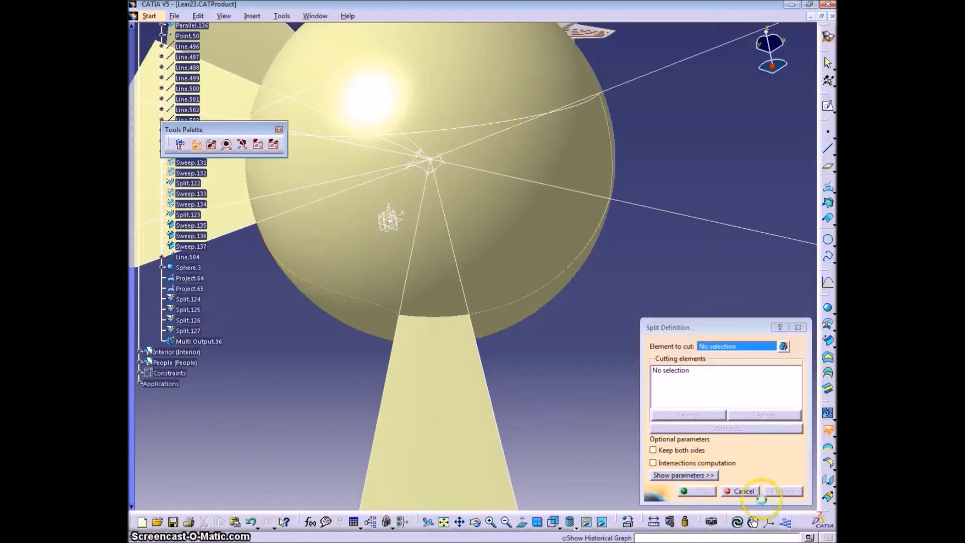
End the split command and edit the split of Sweep.133 to keep the portion inside Sphere.3.
click(744, 490)
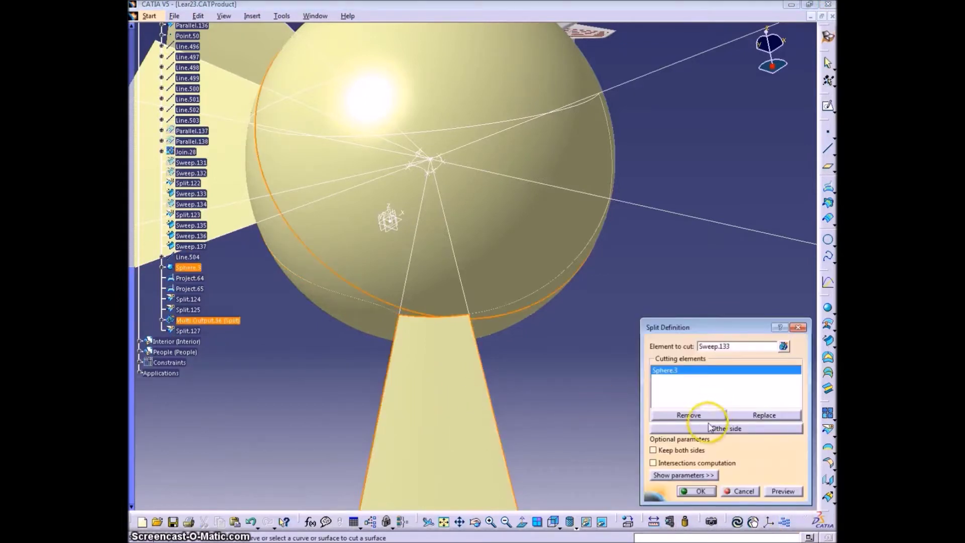
click(709, 427)
click(698, 491)
Split Sweep.135 with Sphere.3, keeping the portion inside the sphere.
middle_drag(358, 327, 515, 421)
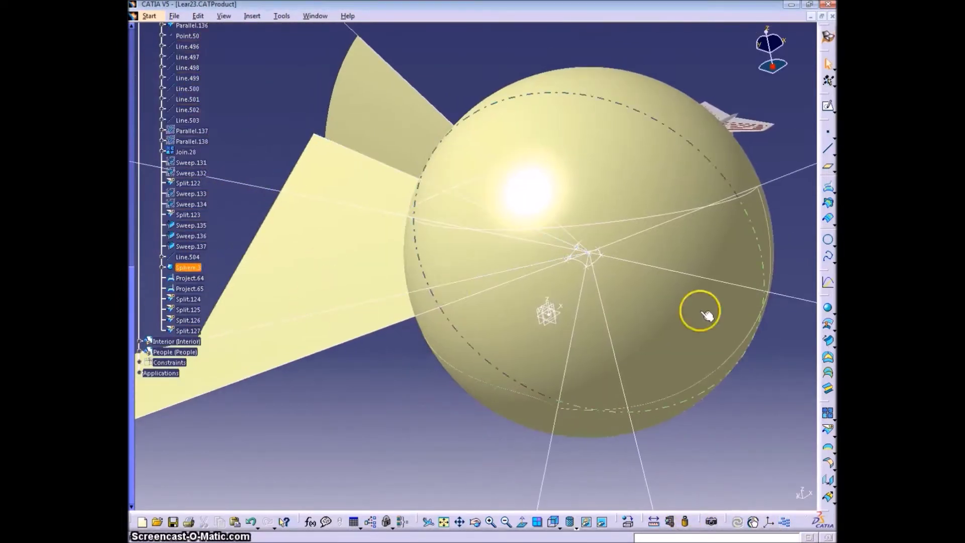
click(828, 429)
click(342, 321)
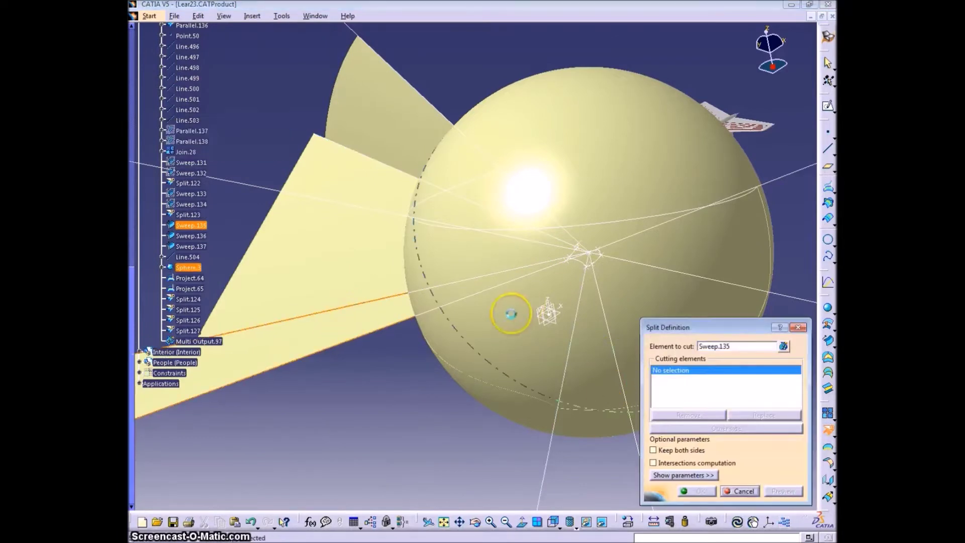
click(511, 314)
click(722, 429)
click(697, 491)
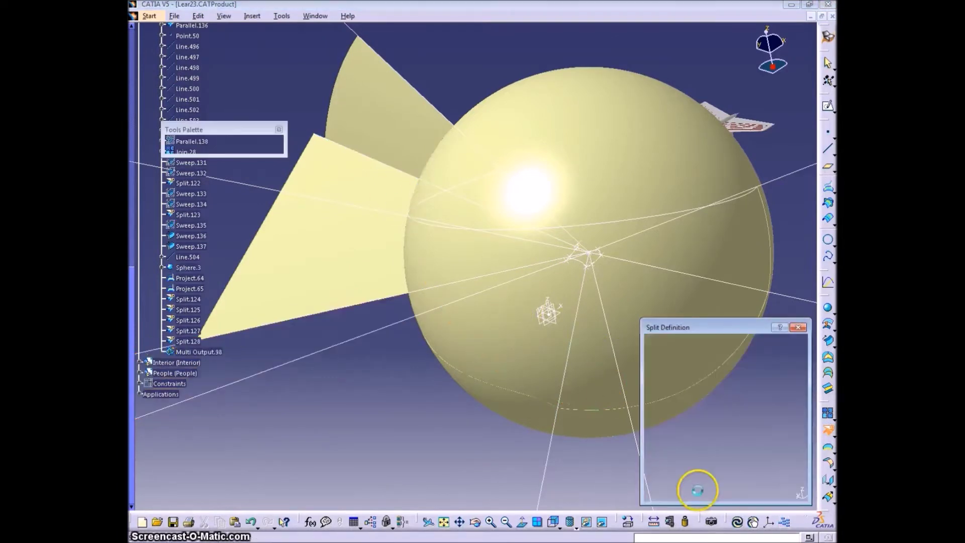
Split Sweep.136 and Sweep.137 with Sphere.3, keeping their portions inside the sphere.
click(334, 246)
click(453, 282)
click(698, 491)
click(413, 134)
click(481, 189)
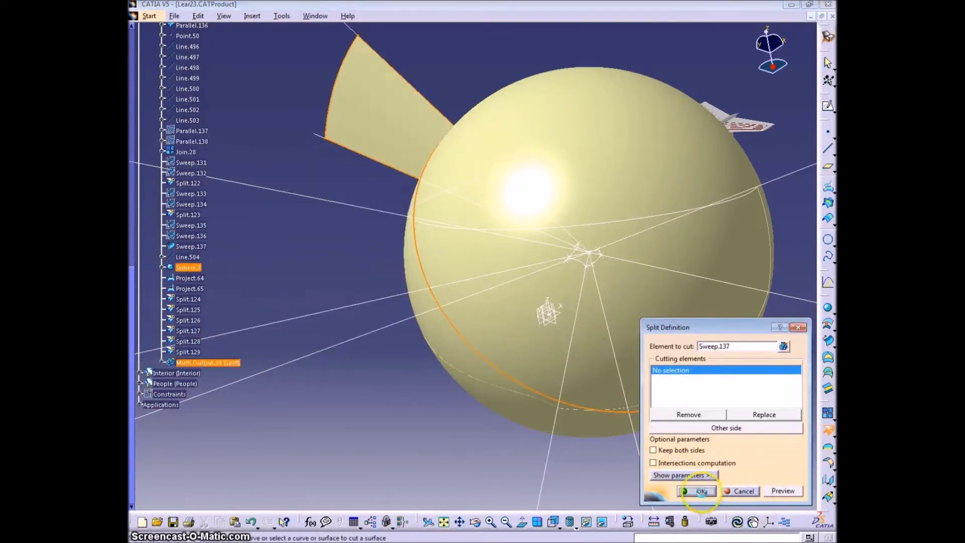
click(702, 492)
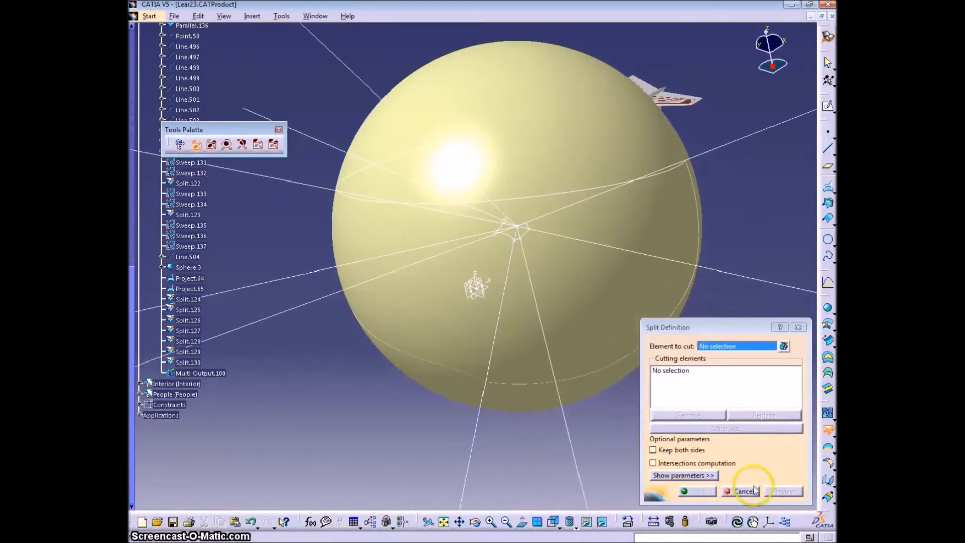
click(742, 492)
Intersect the outer edge of Split.124 with Sphere.3.
middle_drag(692, 218, 523, 220)
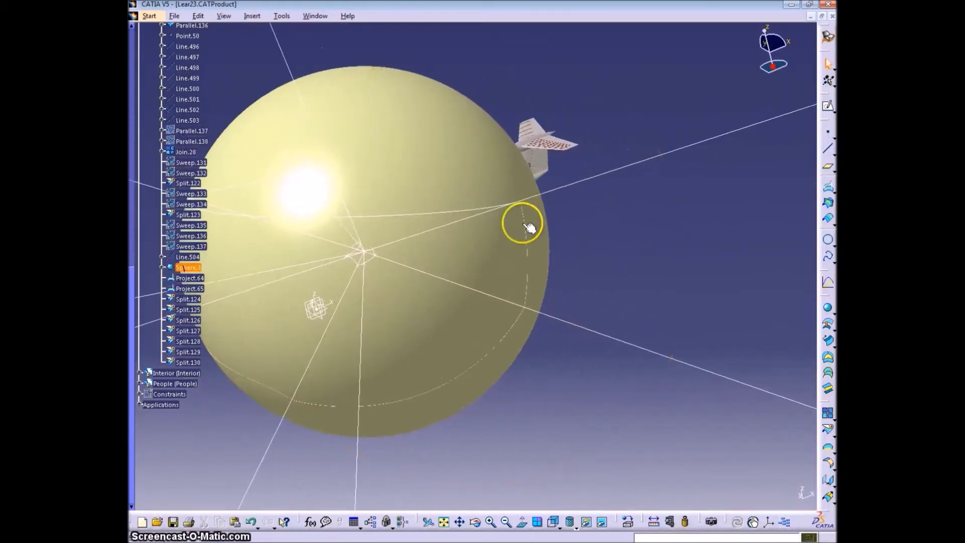
click(828, 202)
click(523, 217)
click(504, 240)
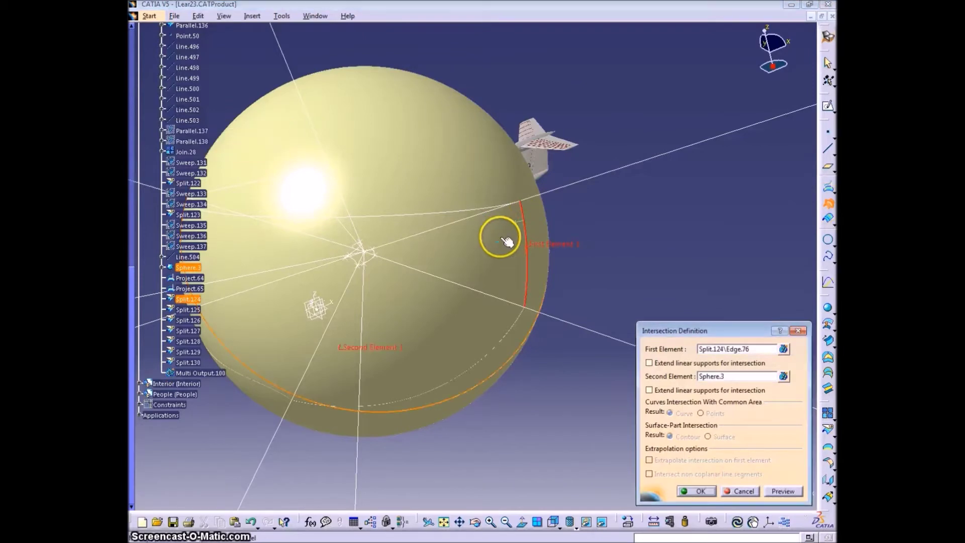
click(700, 491)
Intersect the outer edge of Split.125 with Sphere.3.
click(488, 356)
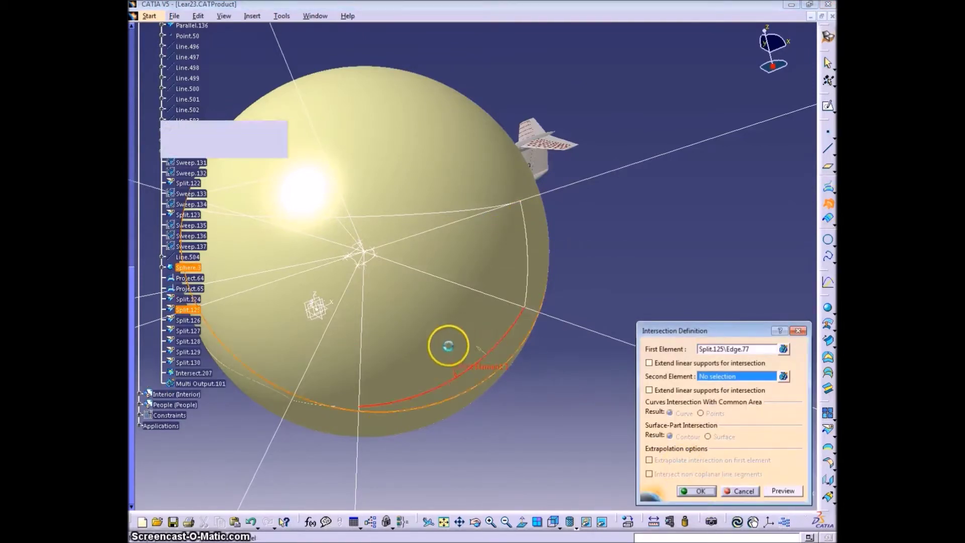
click(448, 345)
middle_drag(380, 417, 538, 393)
click(696, 492)
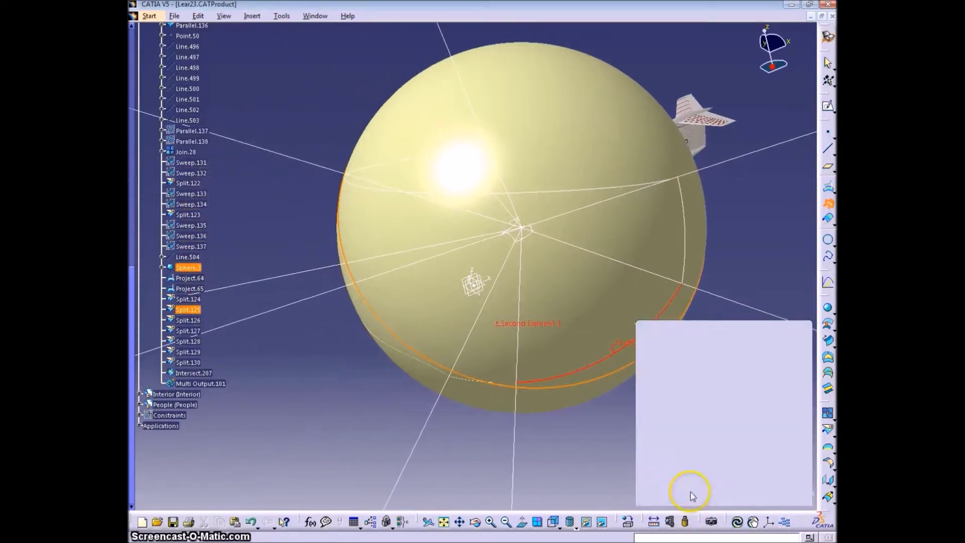
Intersect the outer edge of Split.126 with Sphere.3.
click(472, 385)
click(503, 327)
click(687, 491)
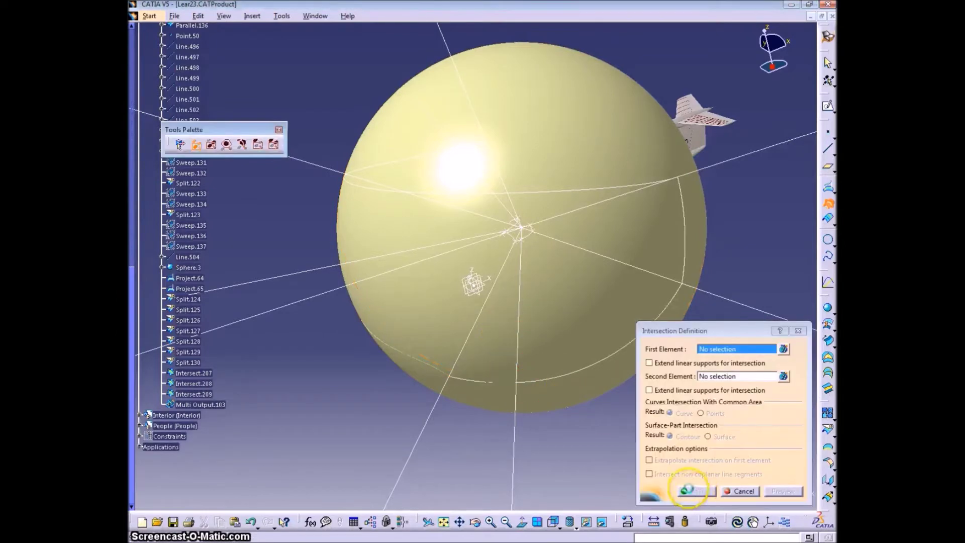
middle_drag(445, 390, 487, 350)
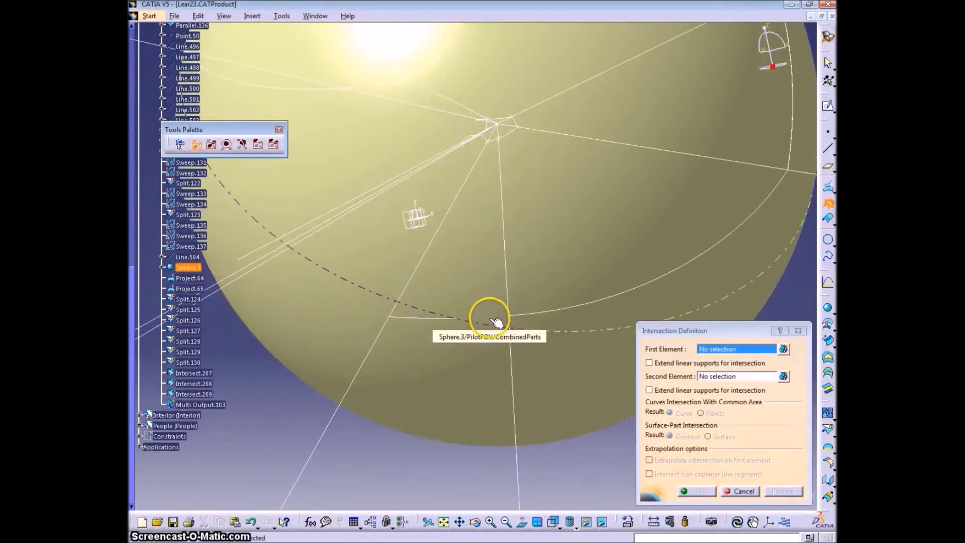
click(492, 319)
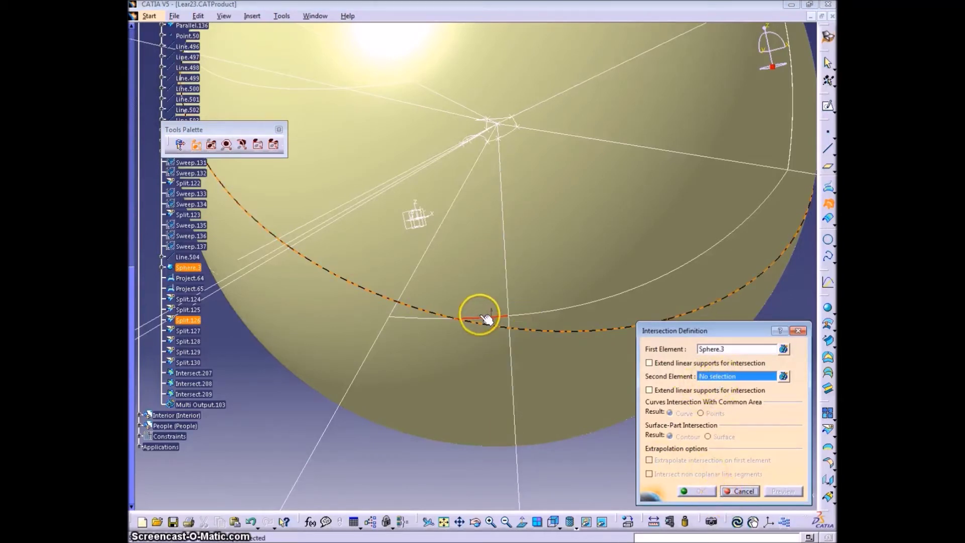
click(735, 350)
click(501, 317)
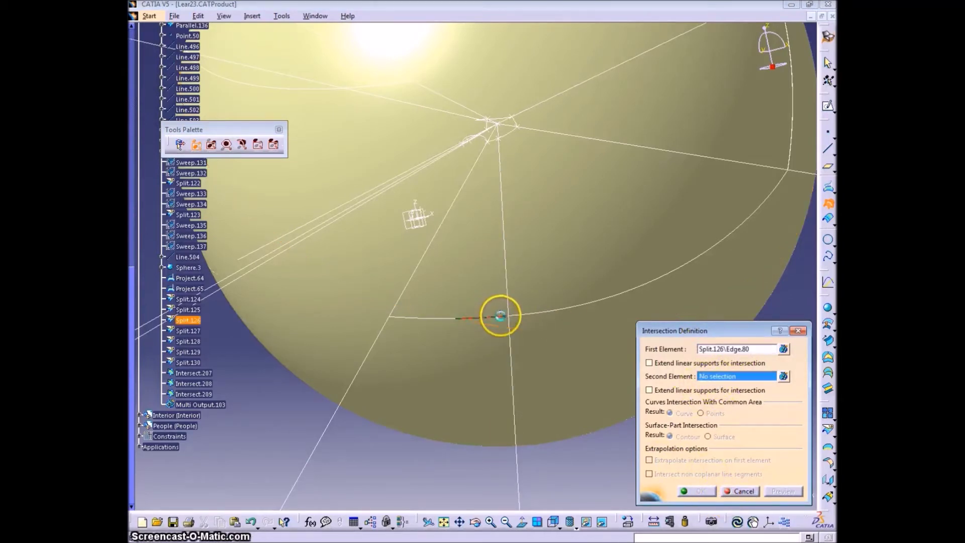
click(477, 279)
click(753, 493)
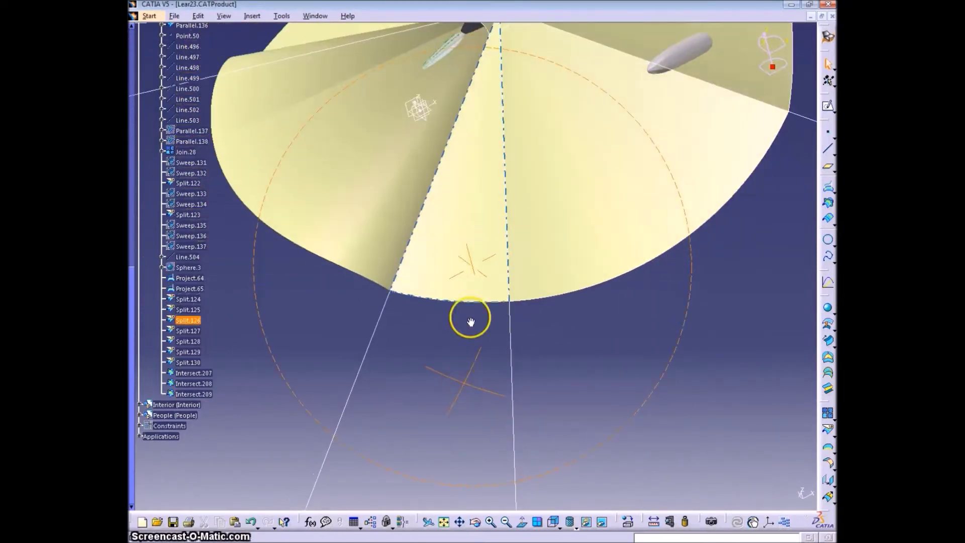
Review the definitions of Split.126 and its input surface Sweep.133, and show Sweep.133 again.
right_click(716, 351)
click(729, 358)
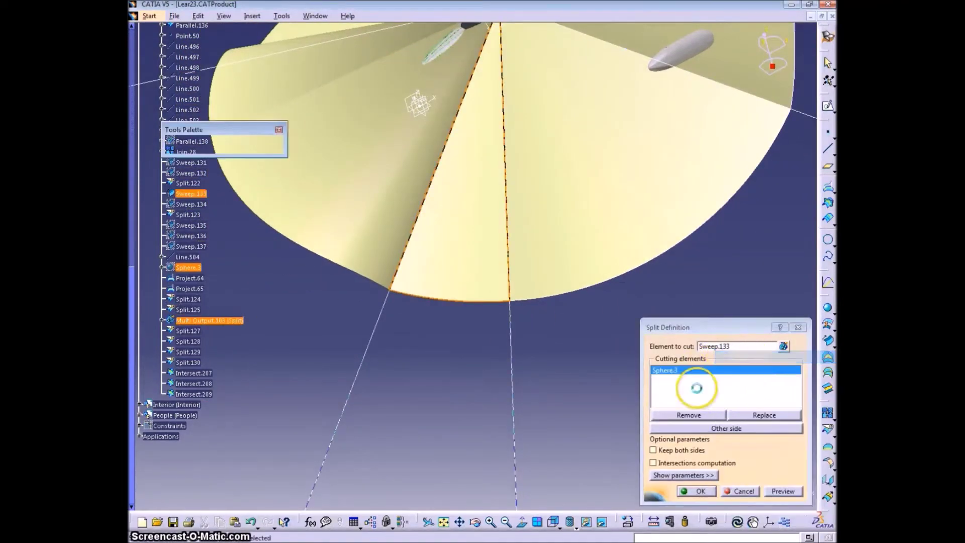
click(743, 491)
double_click(191, 266)
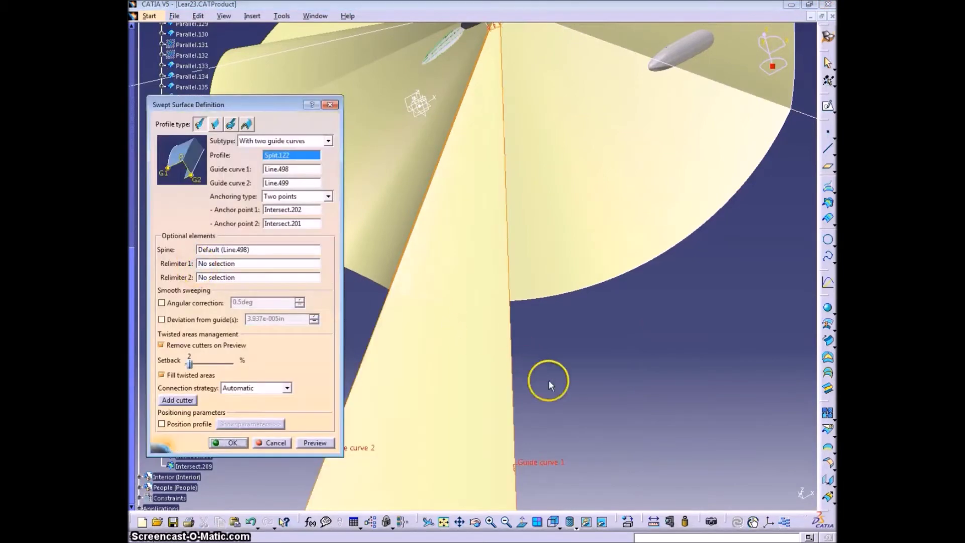
middle_drag(550, 383, 453, 362)
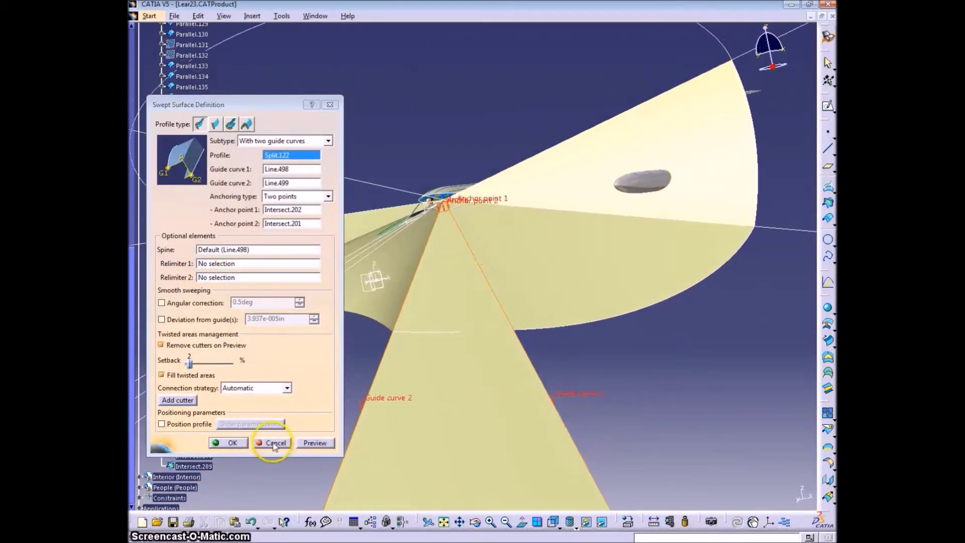
click(272, 443)
right_click(197, 268)
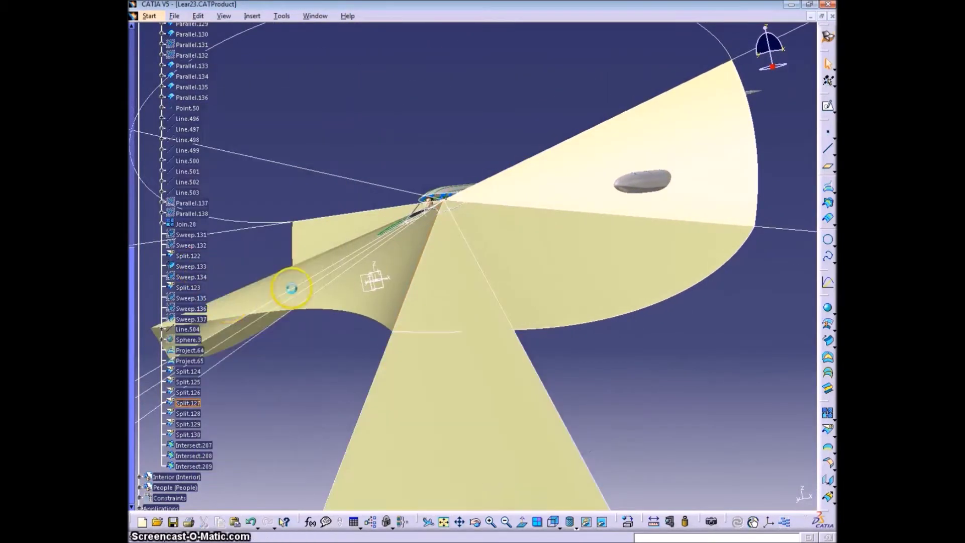
Delete Intersect.209, the incomplete intersection curve across the top of Sweep.133.
middle_drag(387, 323, 436, 333)
click(436, 333)
click(182, 478)
key(Delete)
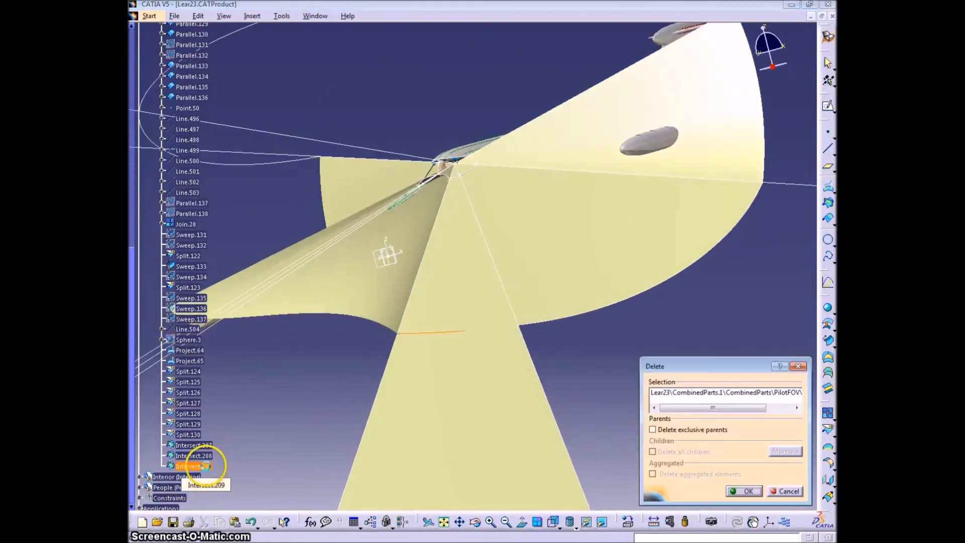
key(Return)
Show Sphere.3 and intersect it with the full Sweep.133 surface.
right_click(188, 342)
click(226, 150)
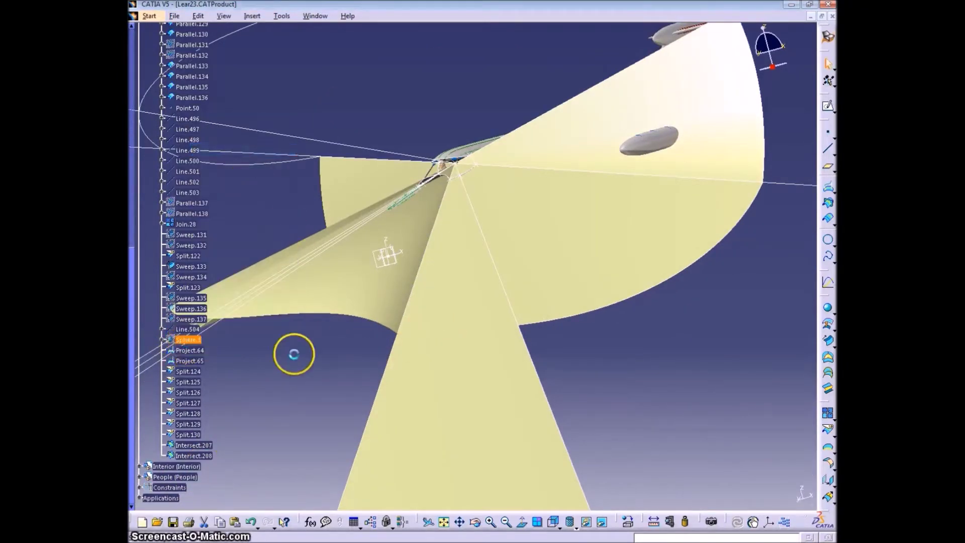
click(829, 190)
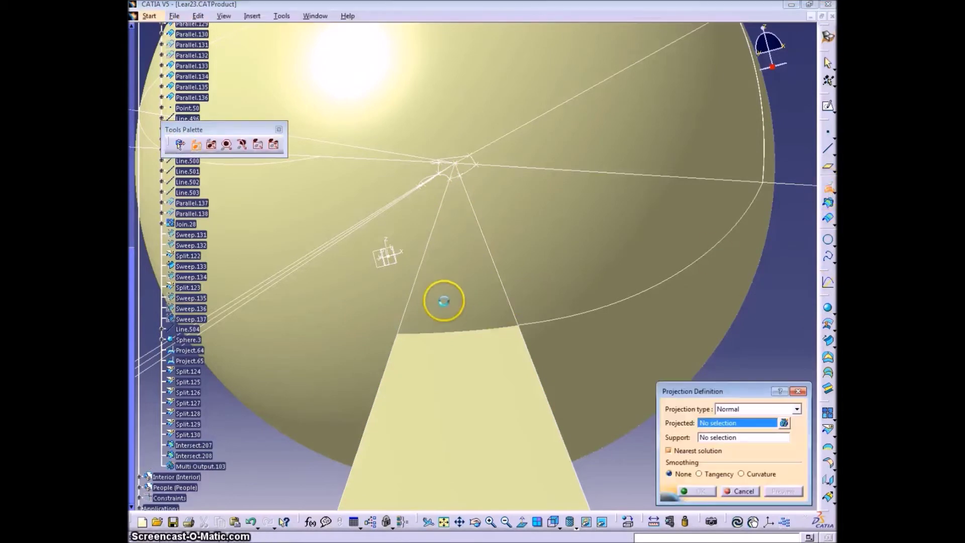
click(753, 494)
click(828, 203)
click(483, 306)
click(496, 367)
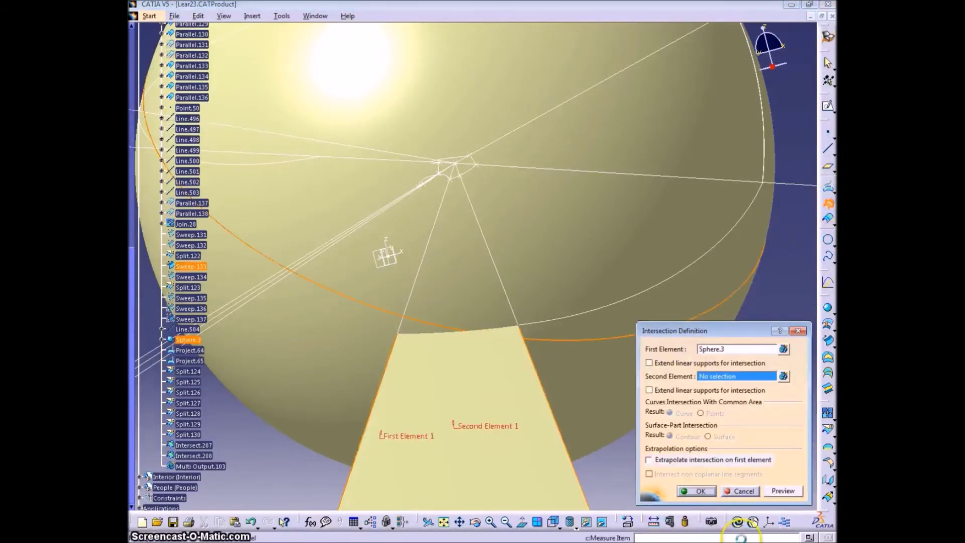
click(701, 491)
Review the definition of Split.127 and show its input surface Sweep.134.
middle_drag(366, 403, 343, 328)
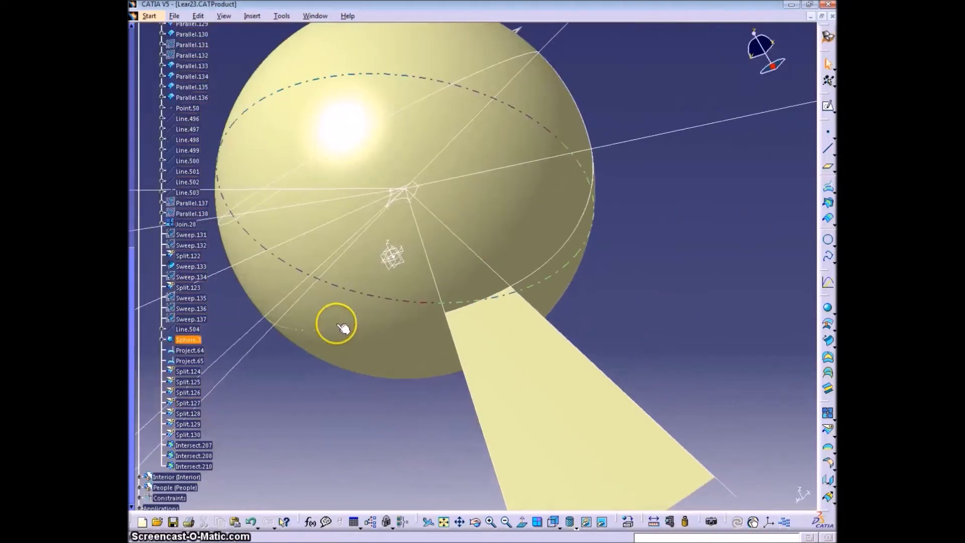
double_click(184, 403)
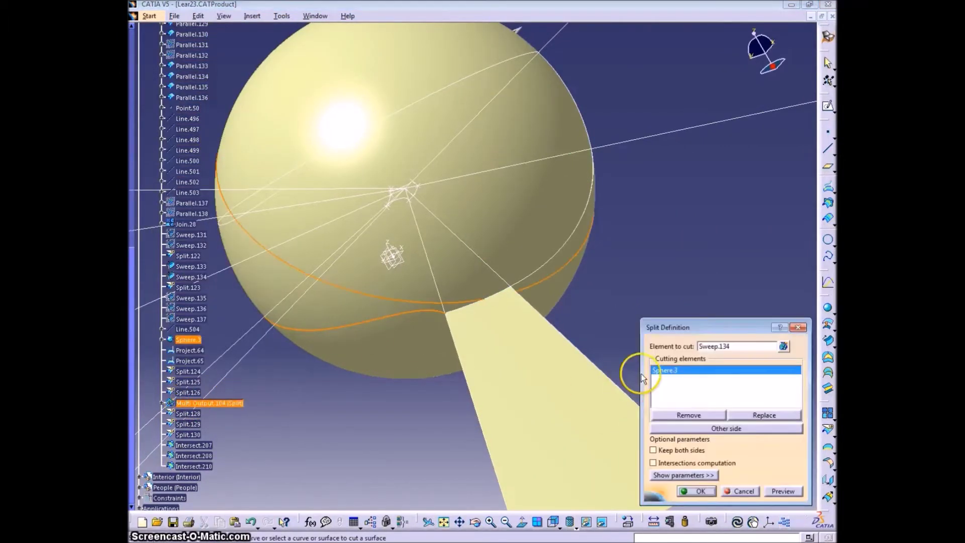
click(741, 491)
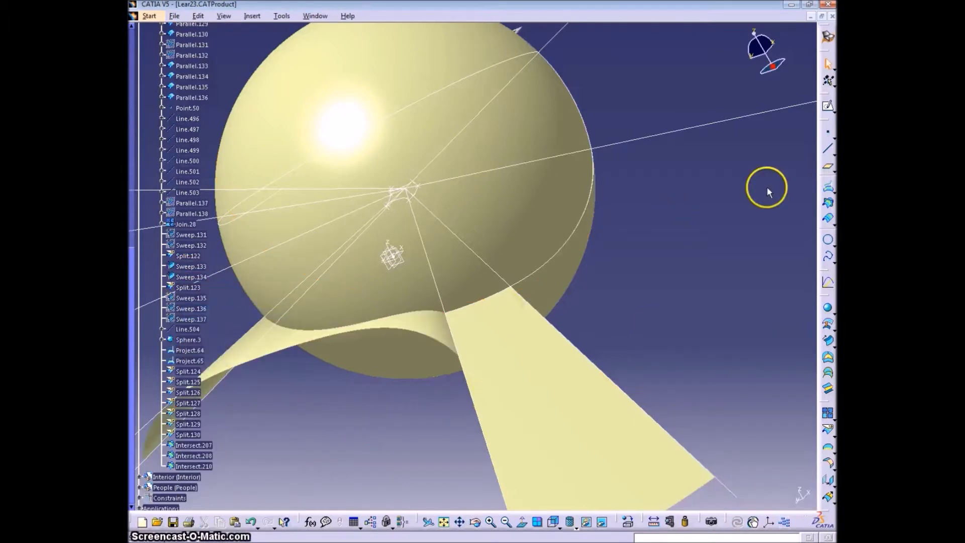
Try to intersect an edge of Sweep.134 with Sphere.3.
click(830, 205)
click(267, 337)
click(349, 302)
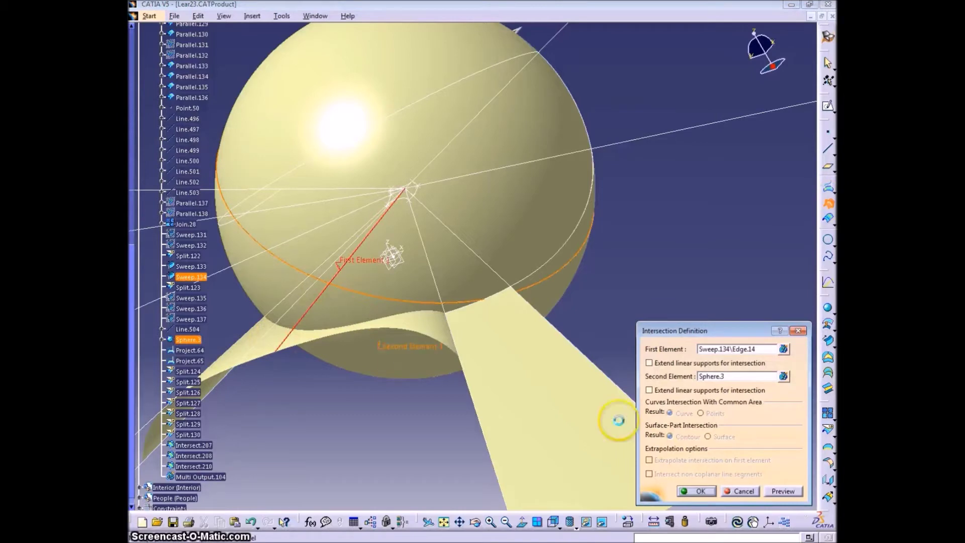
click(703, 491)
middle_drag(287, 356, 352, 402)
key(ctrl+z)
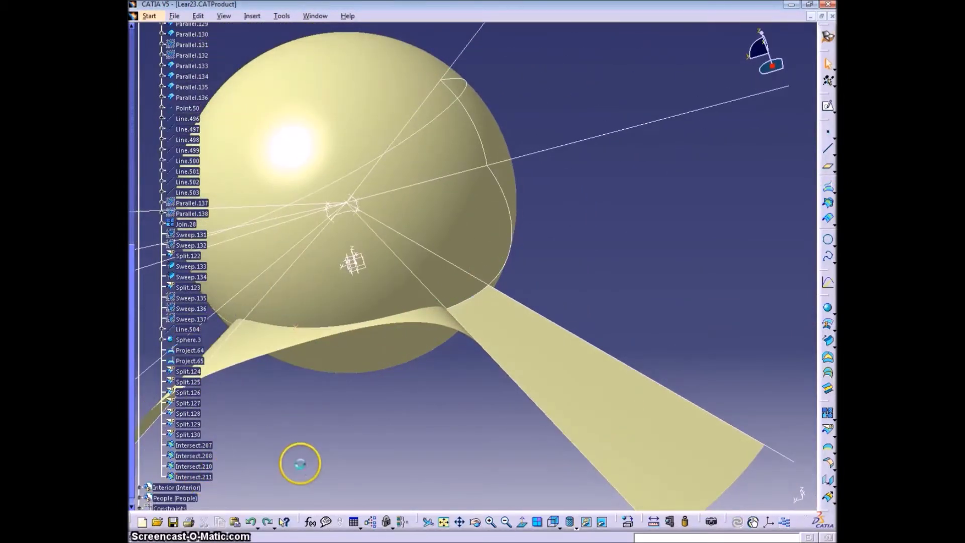
Intersect the full Sweep.134 surface with Sphere.3.
click(828, 203)
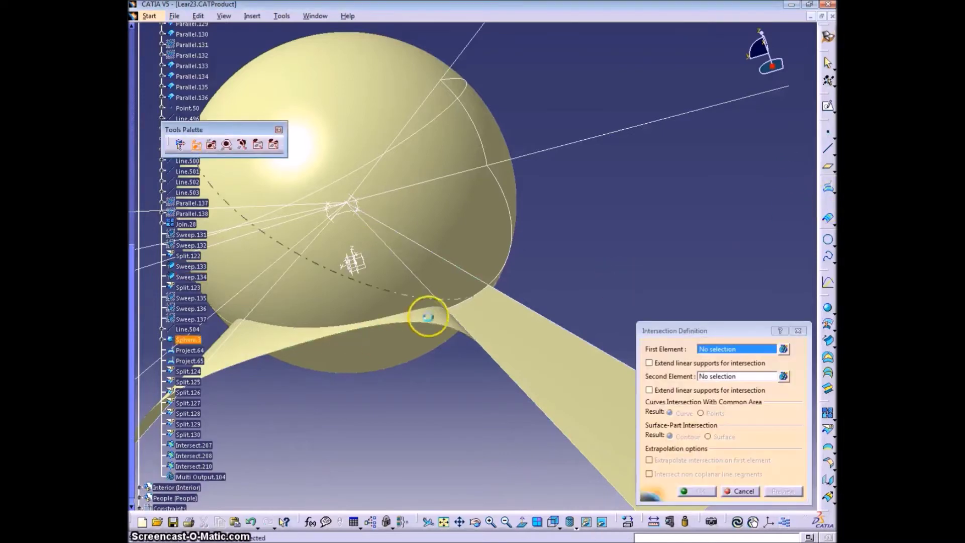
click(427, 317)
click(382, 273)
click(782, 492)
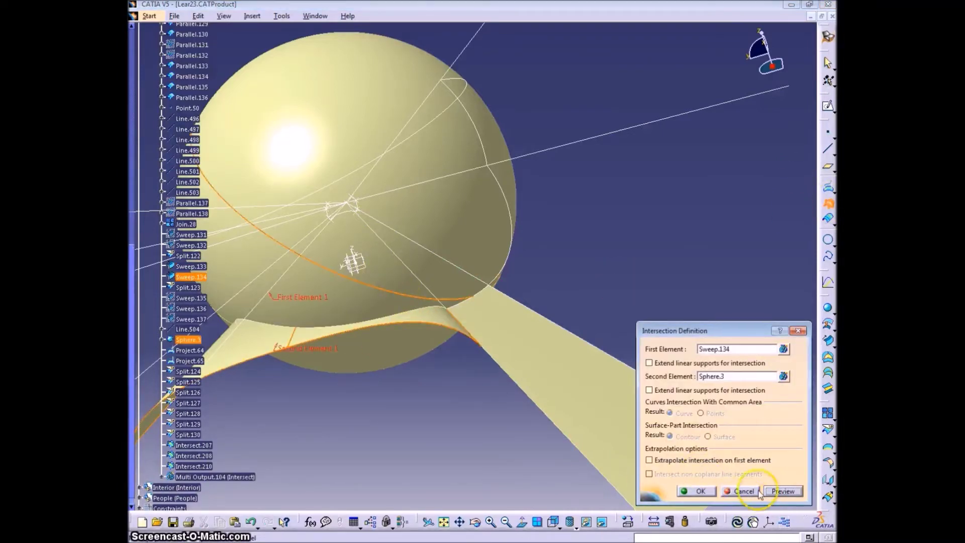
click(697, 491)
Intersect the outer edge of Split.128 with Sphere.3.
middle_drag(317, 345, 428, 341)
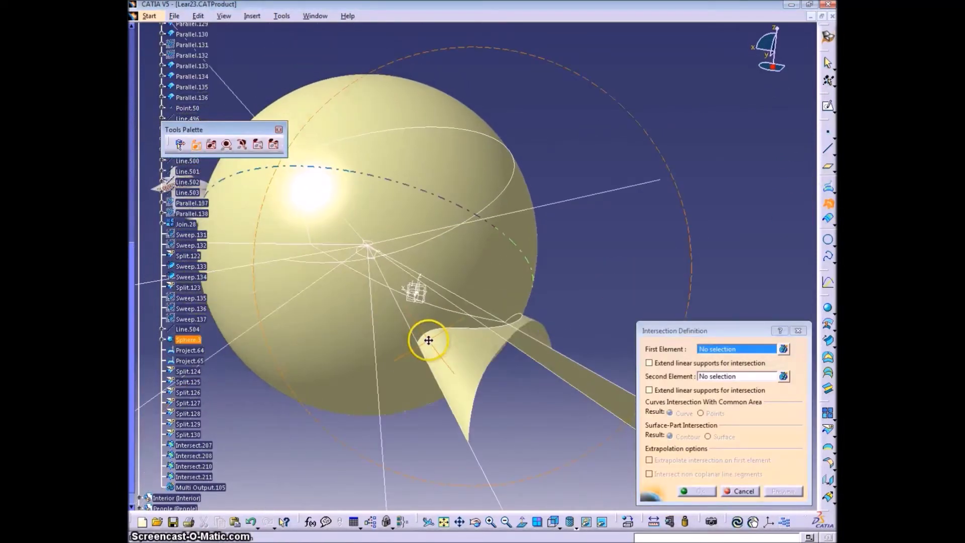
click(404, 346)
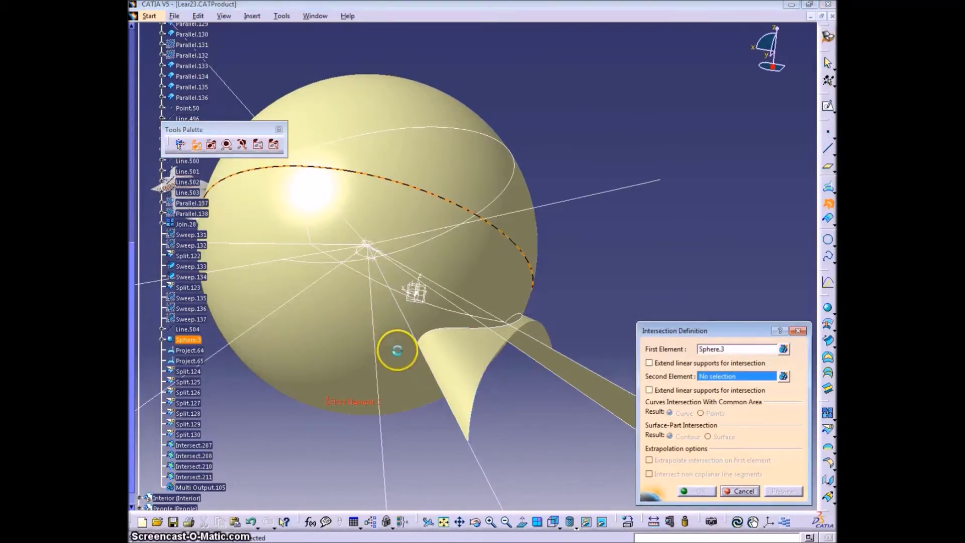
click(407, 345)
click(696, 492)
Intersect the outer edge of Split.129 with Sphere.3.
click(320, 320)
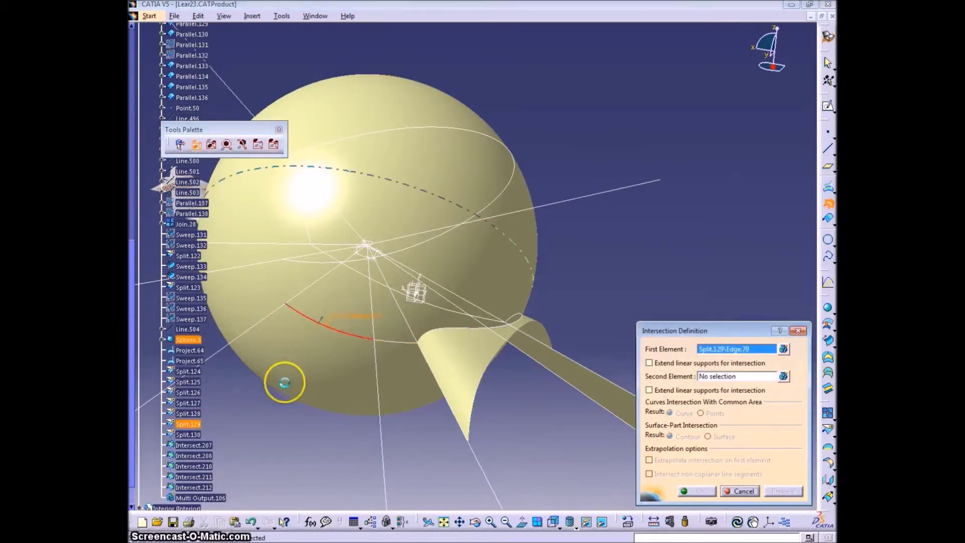
click(739, 378)
click(373, 353)
middle_drag(312, 357, 377, 362)
click(697, 491)
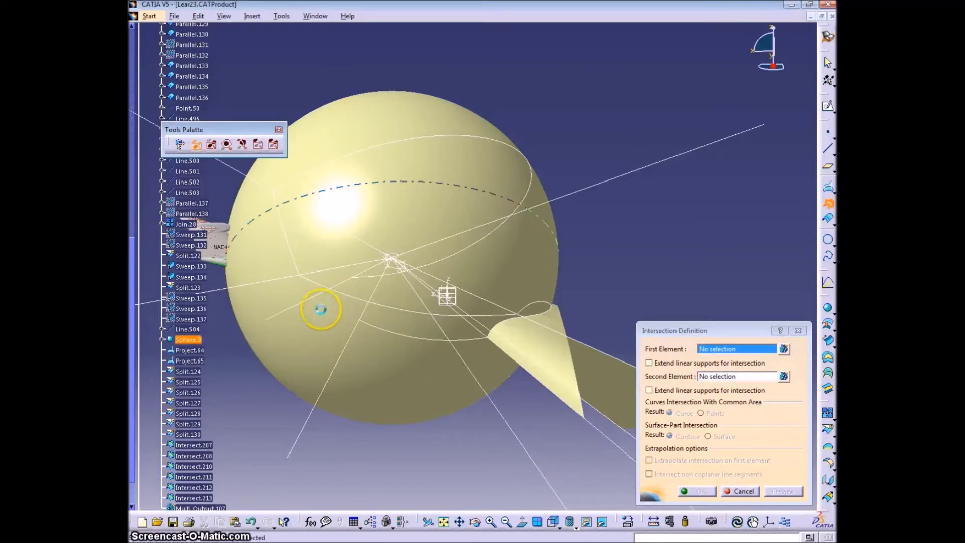
Intersect the outer edge of Split.130 with Sphere.3.
middle_drag(322, 310, 316, 284)
click(315, 284)
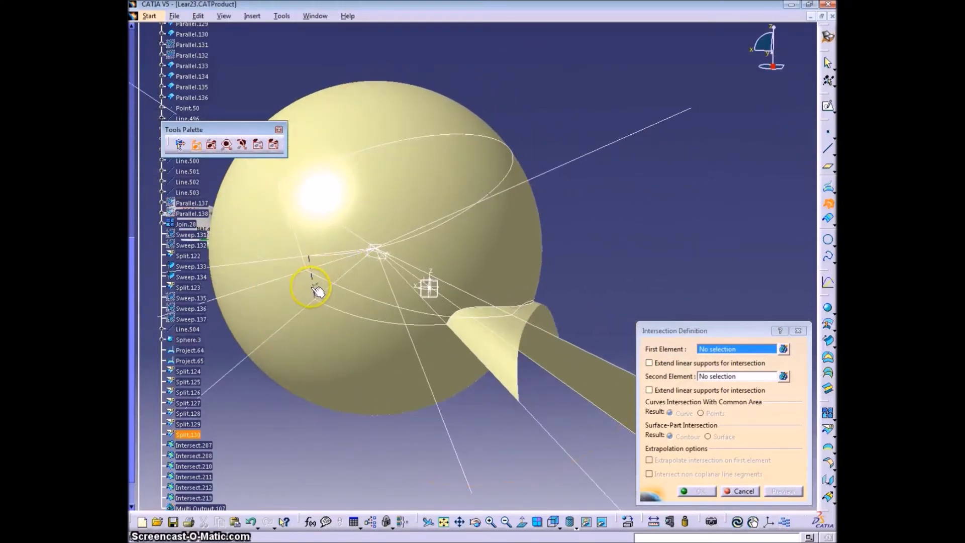
click(274, 314)
click(784, 491)
click(697, 492)
Finish the intersections and hide the Sweep.134 and Sweep.133 surfaces extending beyond the sphere.
middle_drag(341, 424, 686, 487)
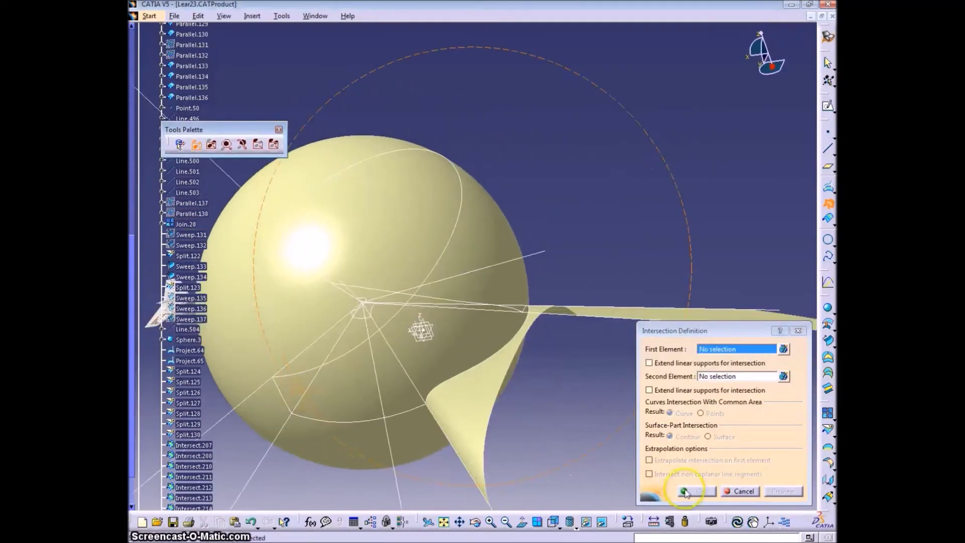
click(739, 491)
middle_drag(578, 360, 534, 356)
right_click(346, 417)
click(377, 222)
right_click(641, 351)
click(653, 156)
Try to join Project.64, Project.65 and the intersection curves Intersect.207, 208 and 210 to 214 into one boundary, inspecting the corner joints.
middle_drag(470, 267, 605, 228)
middle_drag(421, 284, 321, 280)
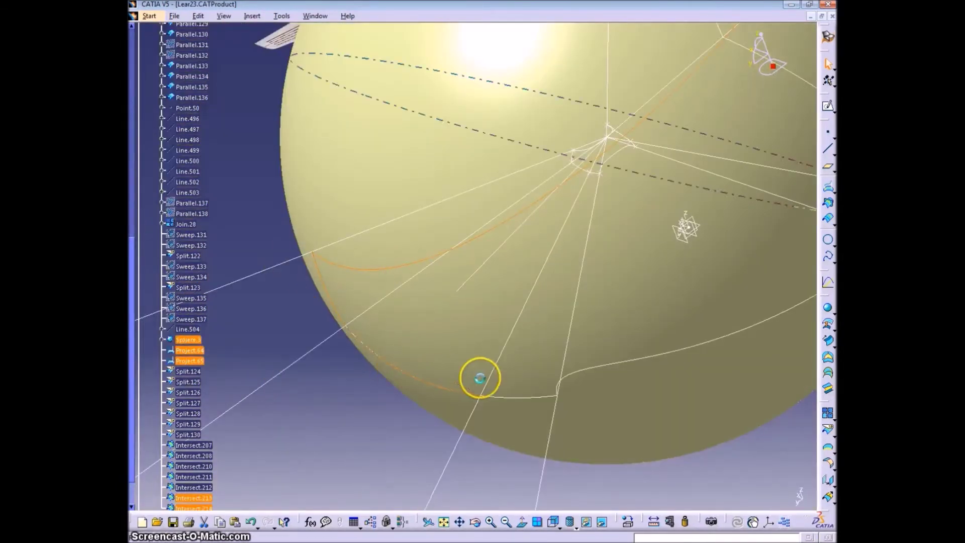
middle_drag(728, 344, 653, 309)
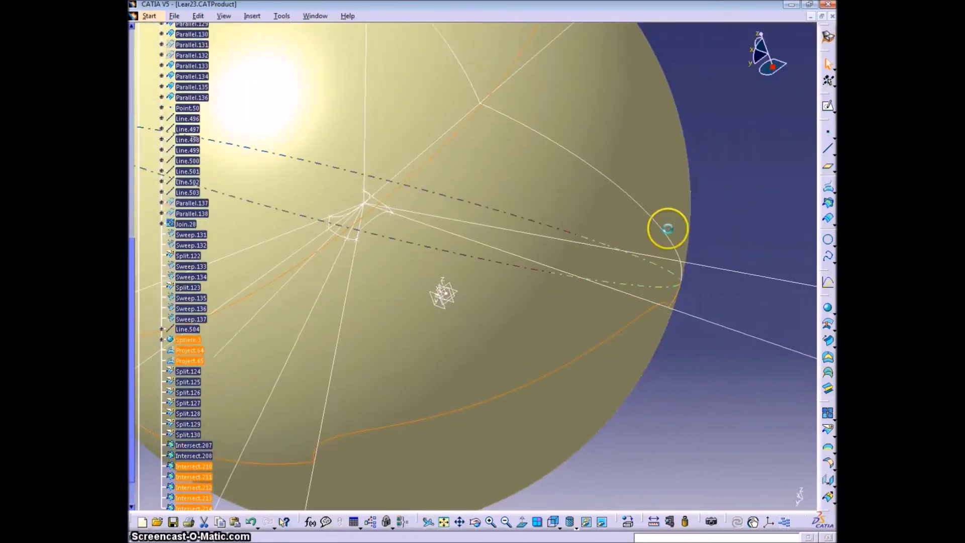
middle_drag(471, 158, 518, 249)
click(827, 416)
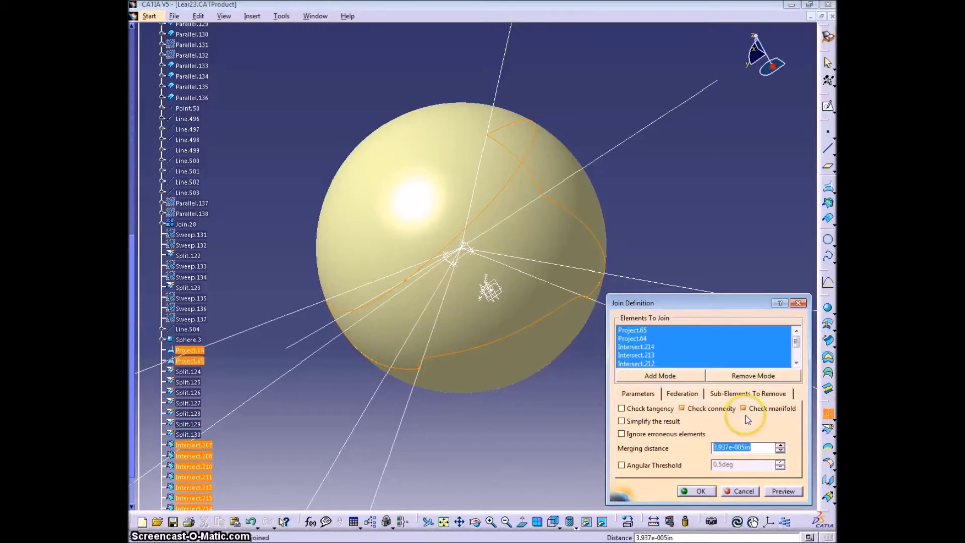
click(784, 491)
click(496, 304)
middle_drag(346, 399, 431, 297)
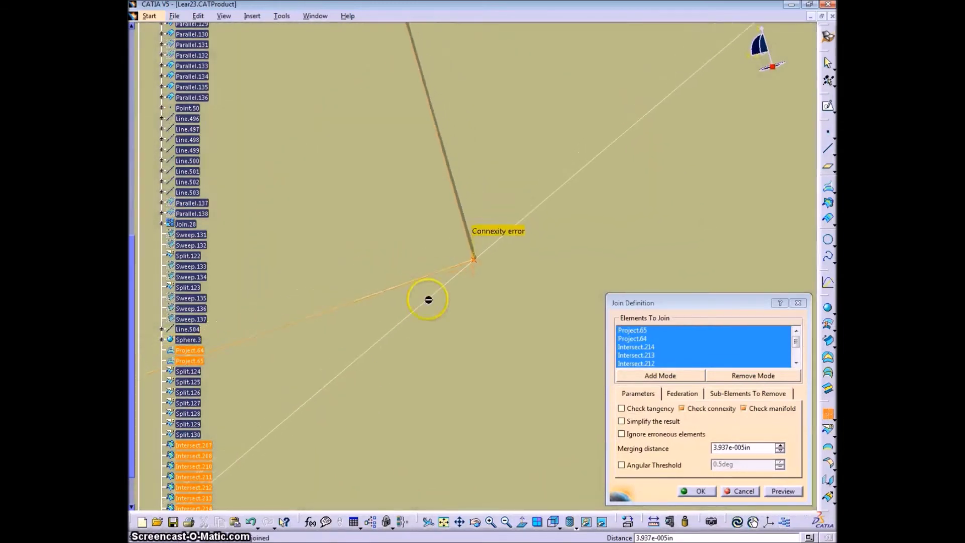
click(744, 491)
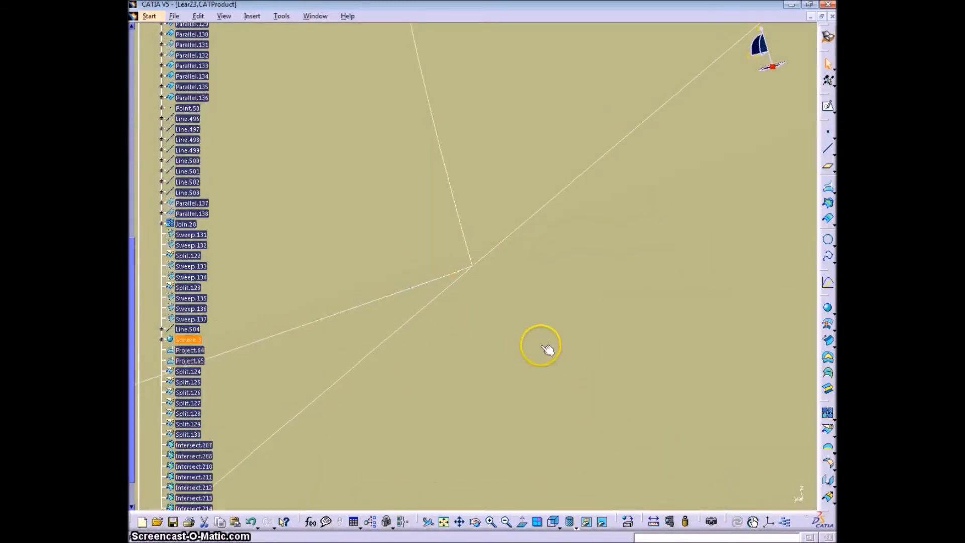
Hide the individual intersection curves around the sphere one by one, beginning with Intersect.214.
mouse_move(549, 349)
middle_down()
mouse_move(454, 282)
mouse_move(502, 32)
mouse_move(522, 313)
mouse_move(470, 397)
mouse_move(422, 280)
middle_up()
mouse_move(742, 296)
middle_down()
mouse_move(524, 440)
mouse_move(597, 205)
mouse_move(604, 279)
middle_up()
right_click(334, 233)
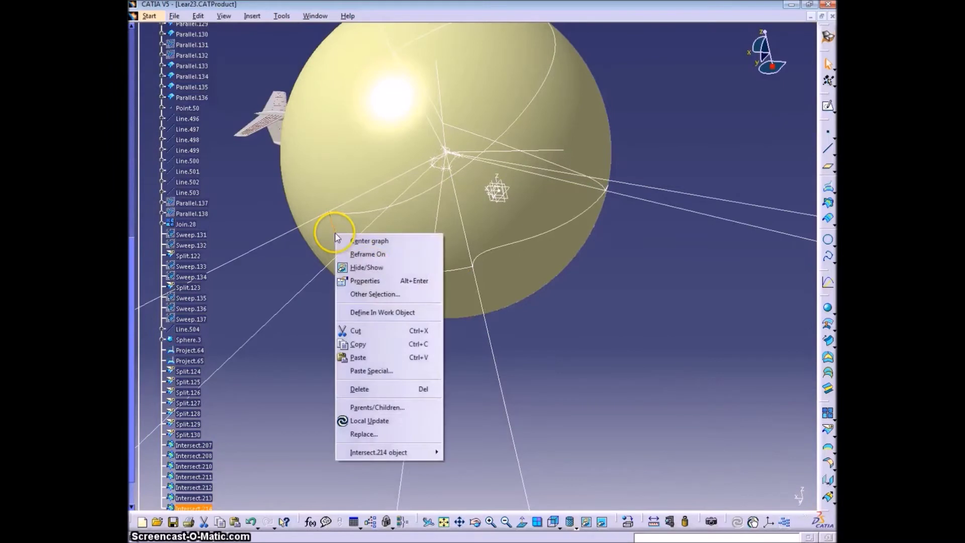
click(371, 267)
right_click(380, 266)
click(412, 301)
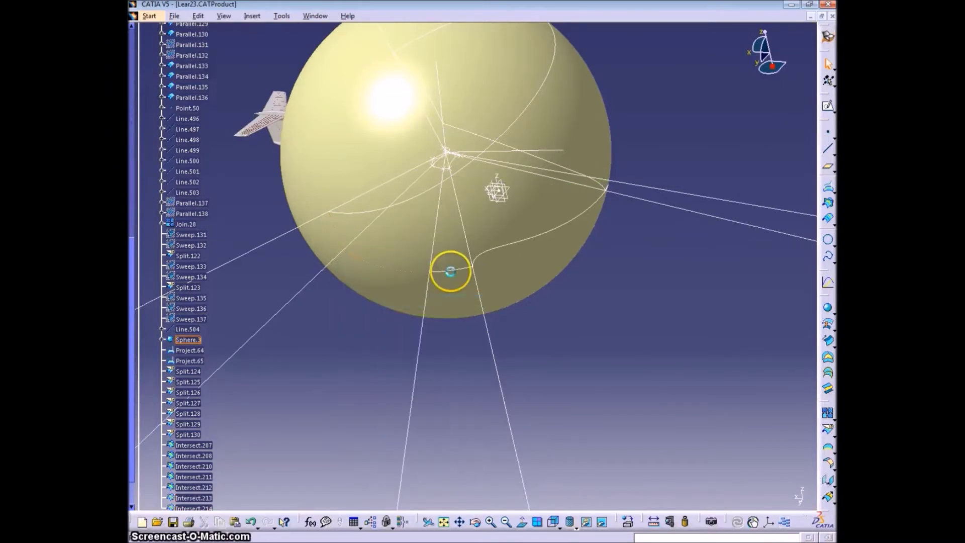
right_click(451, 269)
click(489, 303)
right_click(515, 242)
click(556, 276)
right_click(570, 221)
click(602, 256)
middle_drag(603, 256, 696, 207)
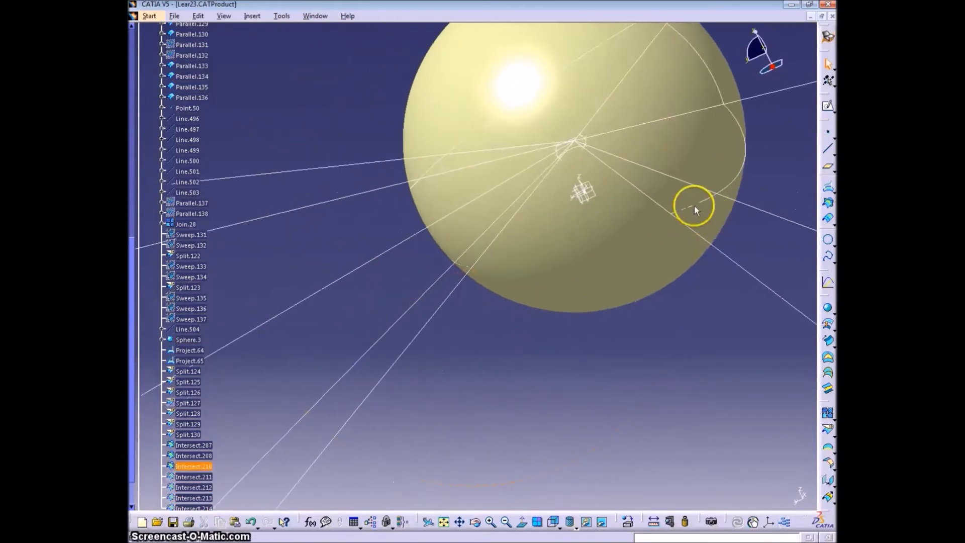
right_click(705, 198)
click(735, 234)
right_click(706, 64)
click(736, 99)
Project Join.33 onto Sphere.3 using the Normal projection type.
middle_drag(615, 145, 523, 248)
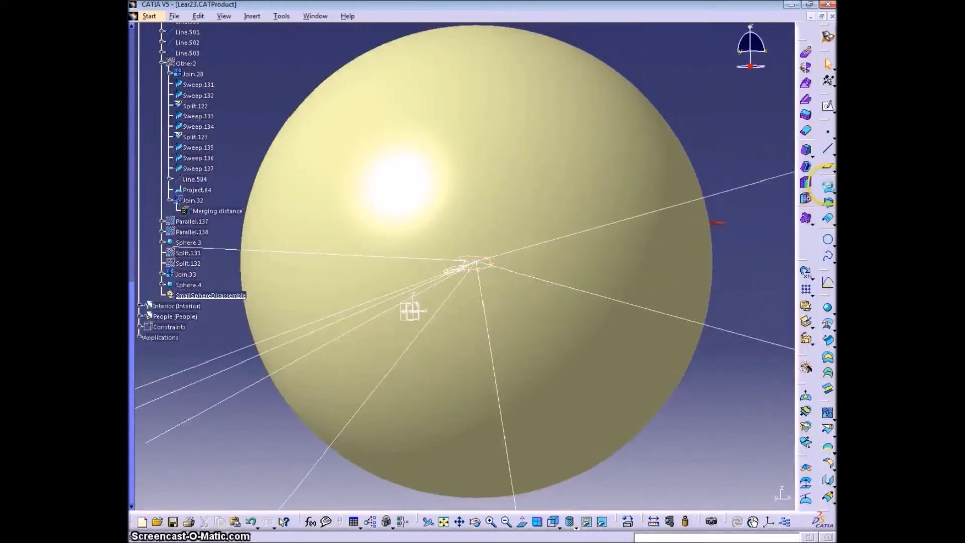
click(827, 186)
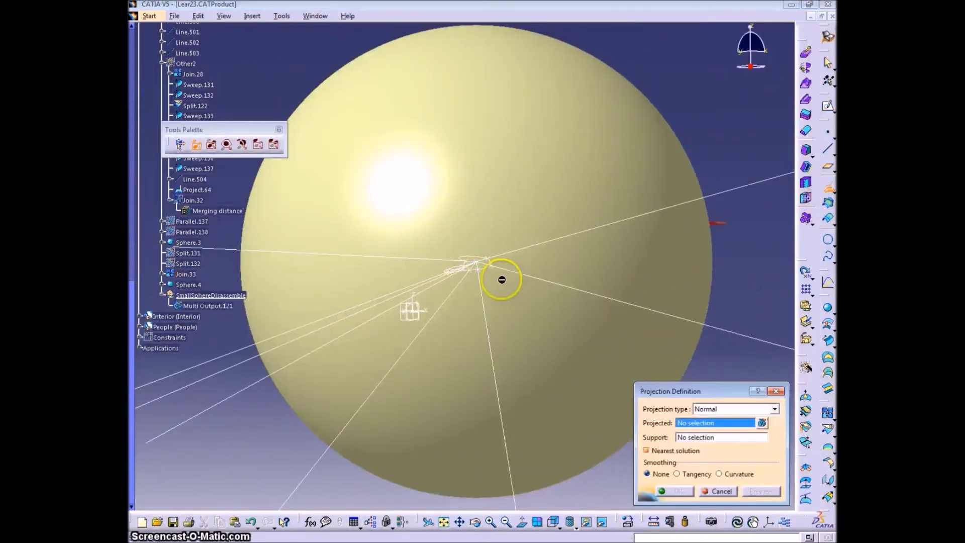
click(513, 188)
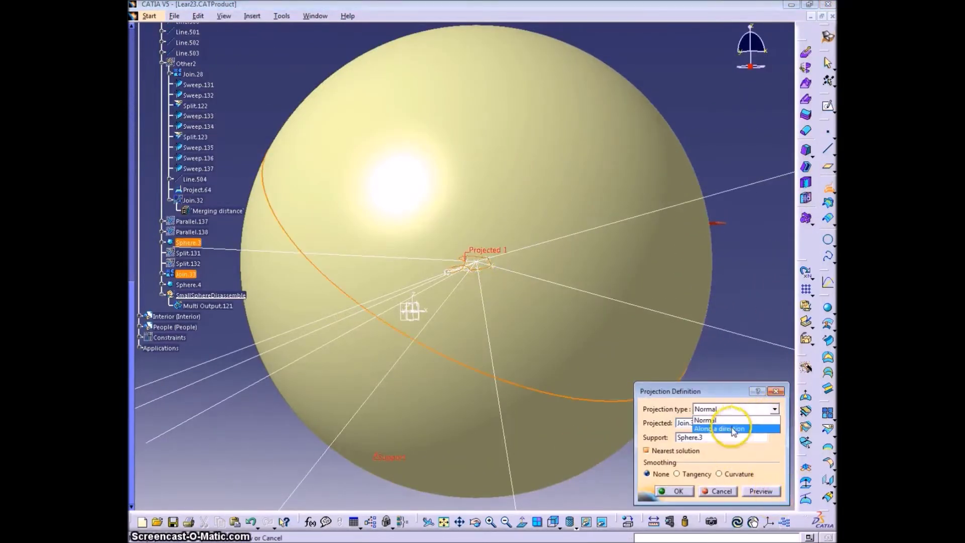
click(760, 492)
click(675, 491)
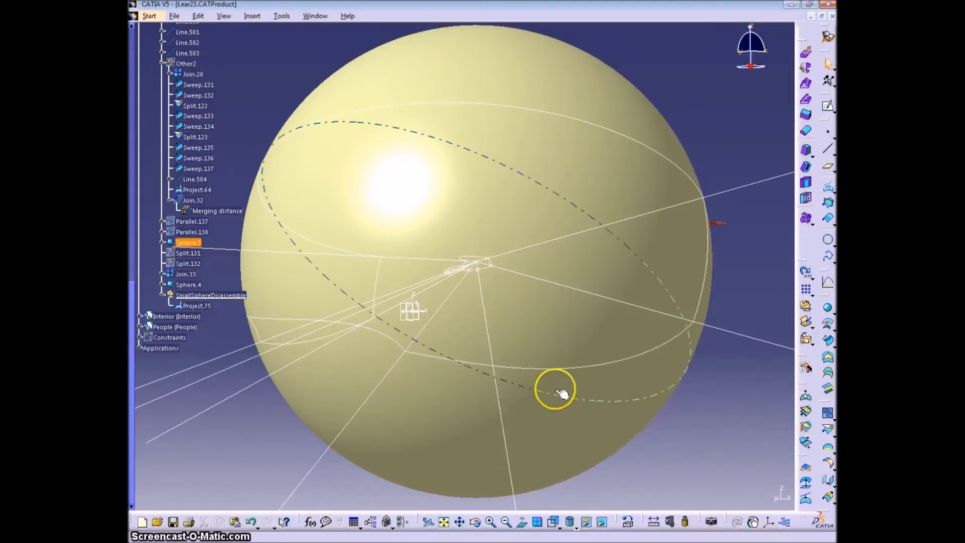
Split Sphere.3 with the projected boundary curve Project.75.
right_click(526, 129)
click(714, 79)
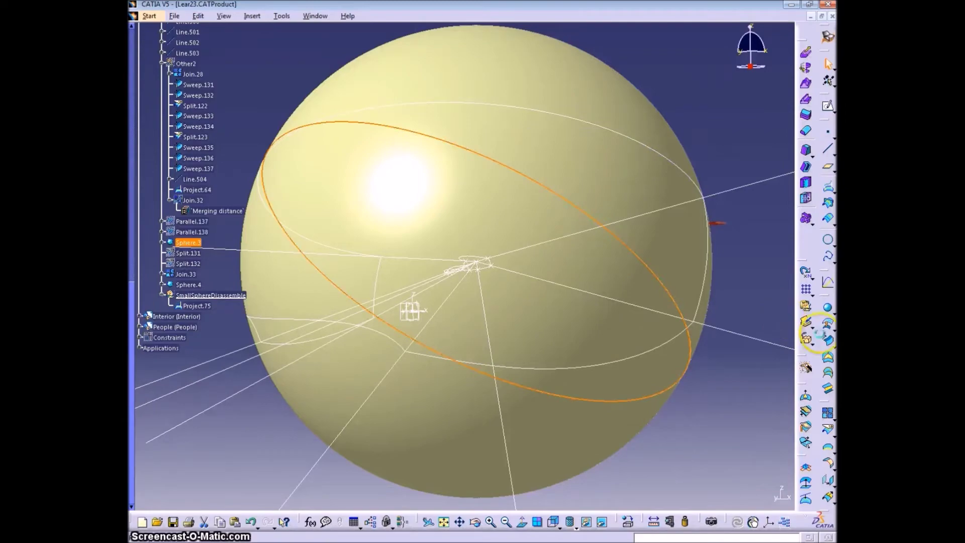
click(827, 429)
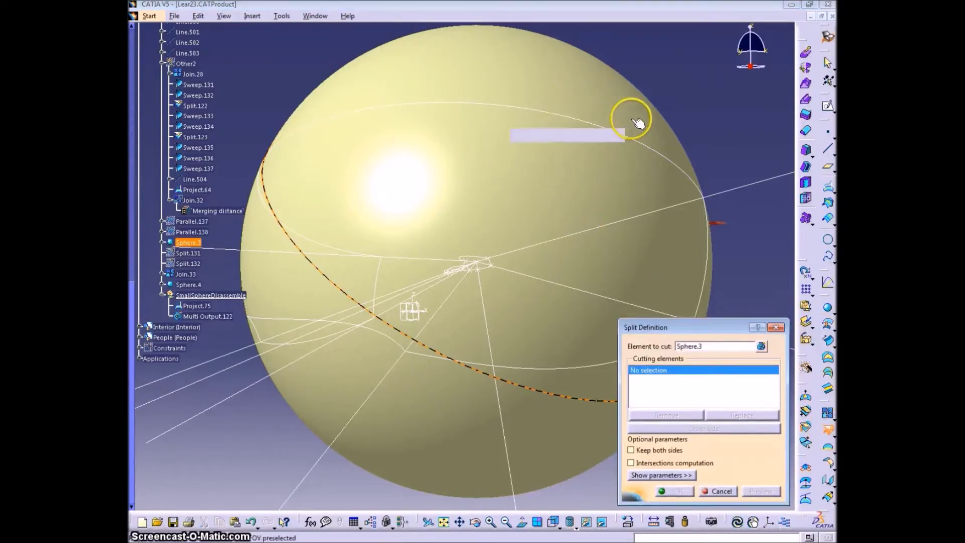
click(624, 133)
click(669, 493)
Project Join.33 onto the small Sphere.4 around the pilot's head with the Normal projection type.
middle_drag(563, 388, 599, 338)
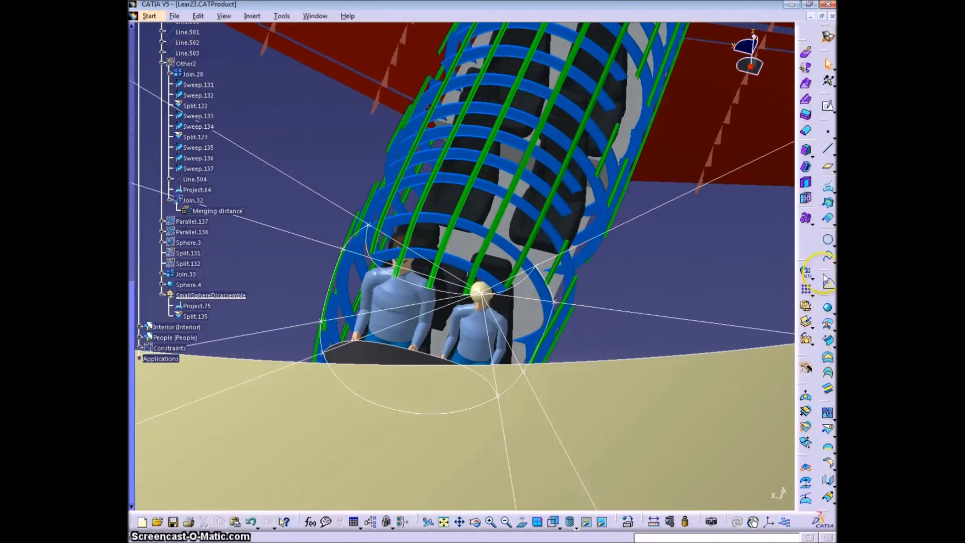
click(828, 190)
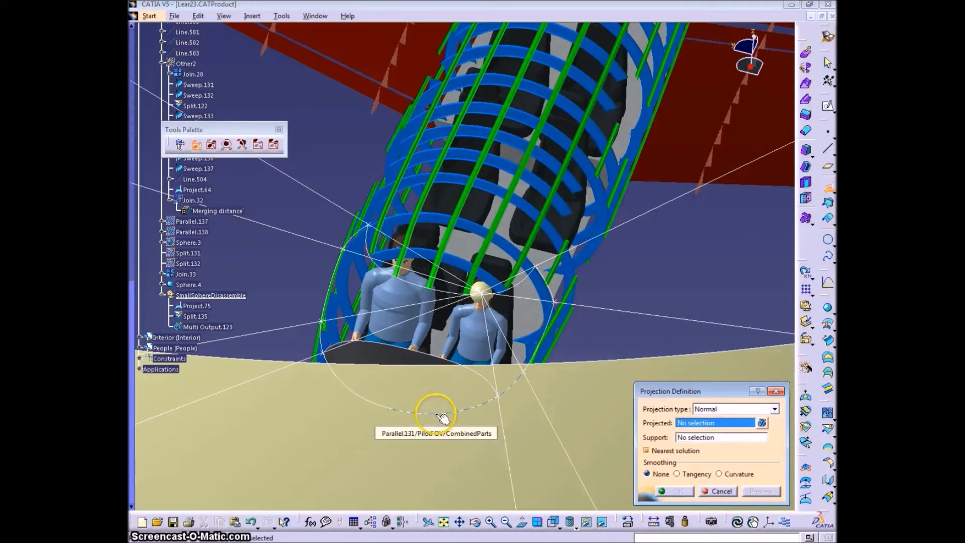
click(186, 274)
click(484, 284)
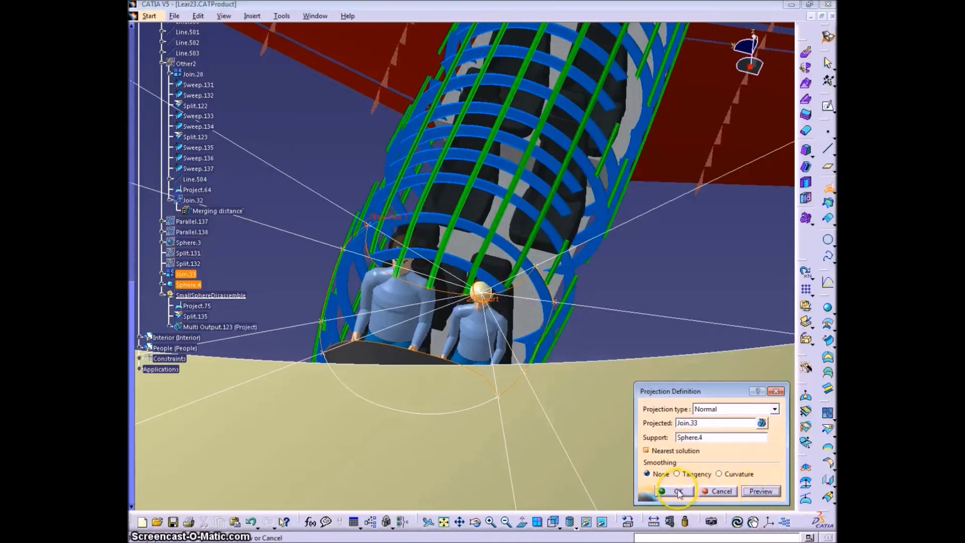
click(674, 491)
Split Sphere.4 with Project.76, keeping the field-of-view patch in front of the pilot's eyes.
click(828, 430)
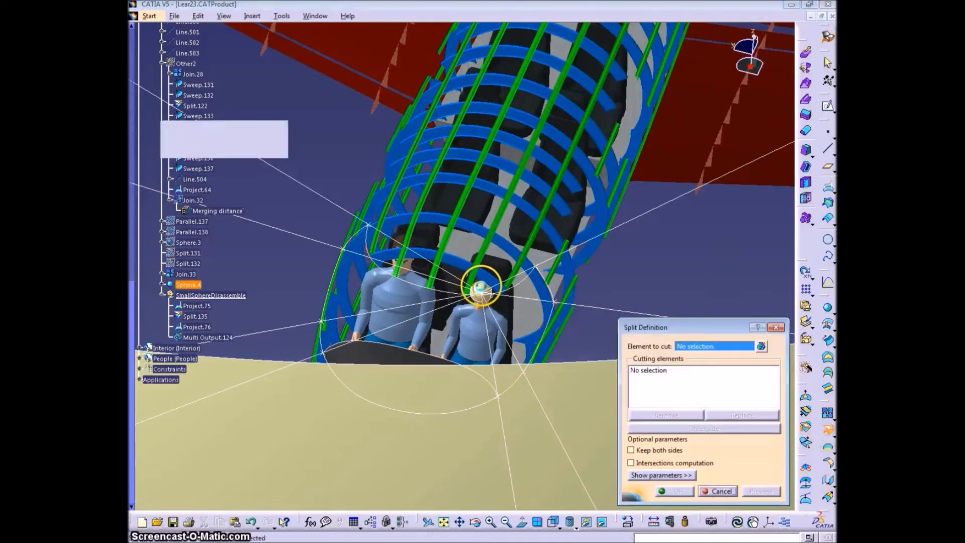
click(486, 287)
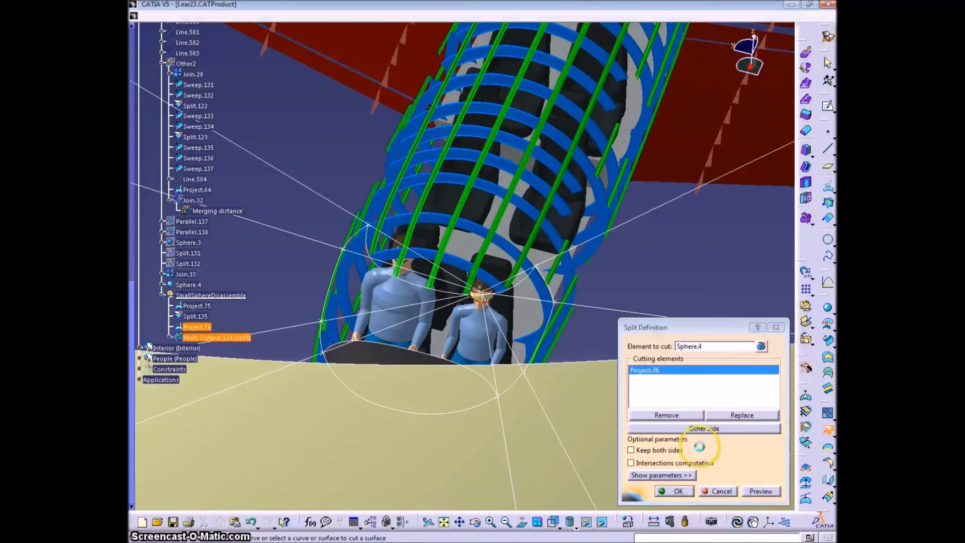
click(673, 491)
middle_drag(572, 346, 533, 219)
middle_click(563, 385)
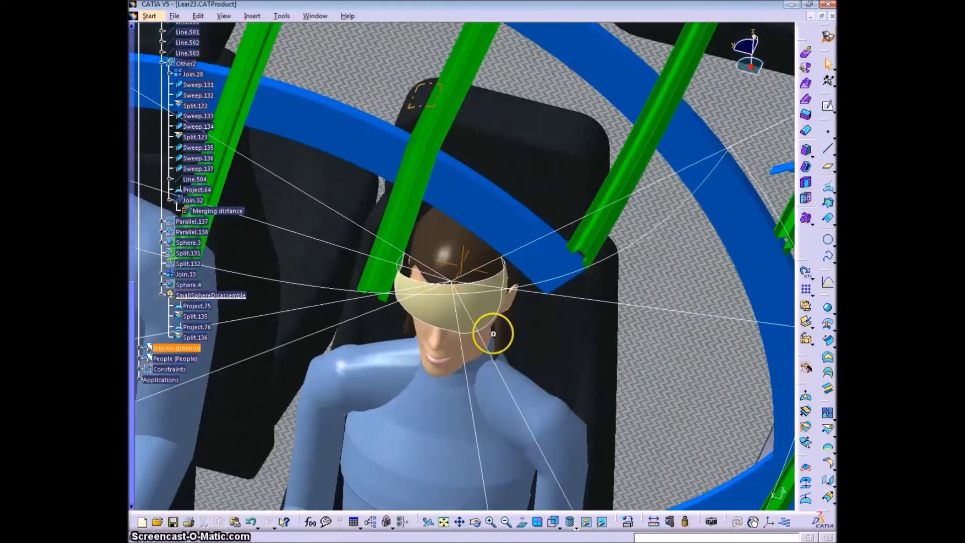
middle_drag(493, 333, 657, 360)
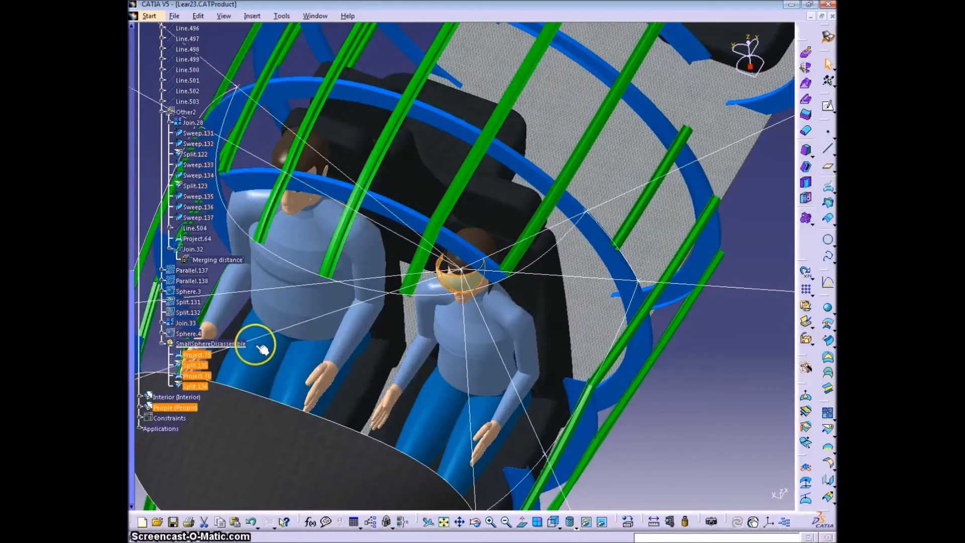
Group Parallel.129 to Parallel.136 in a new geometrical set named WindscreenEdges under PilotFOV.
scroll(161, 259, up, 12)
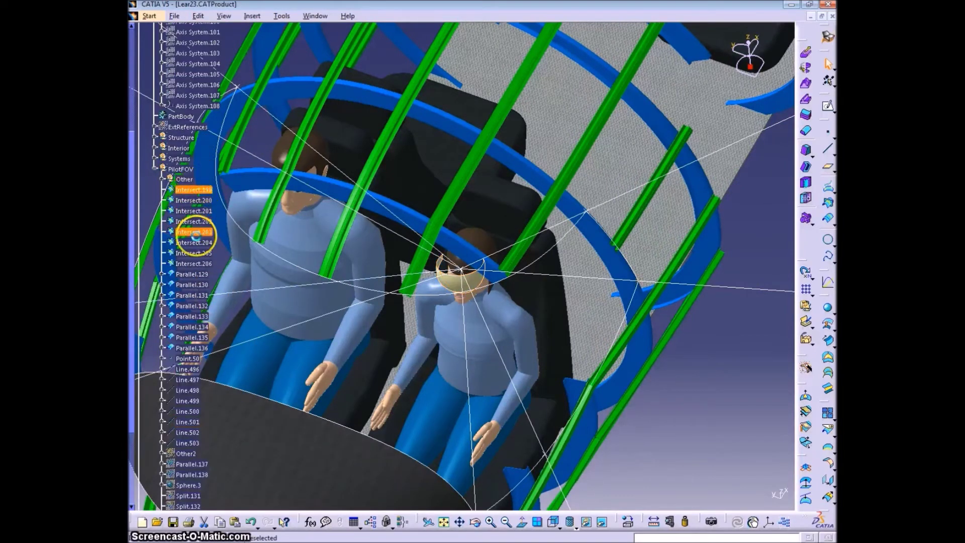
click(196, 276)
ctrl+click(195, 348)
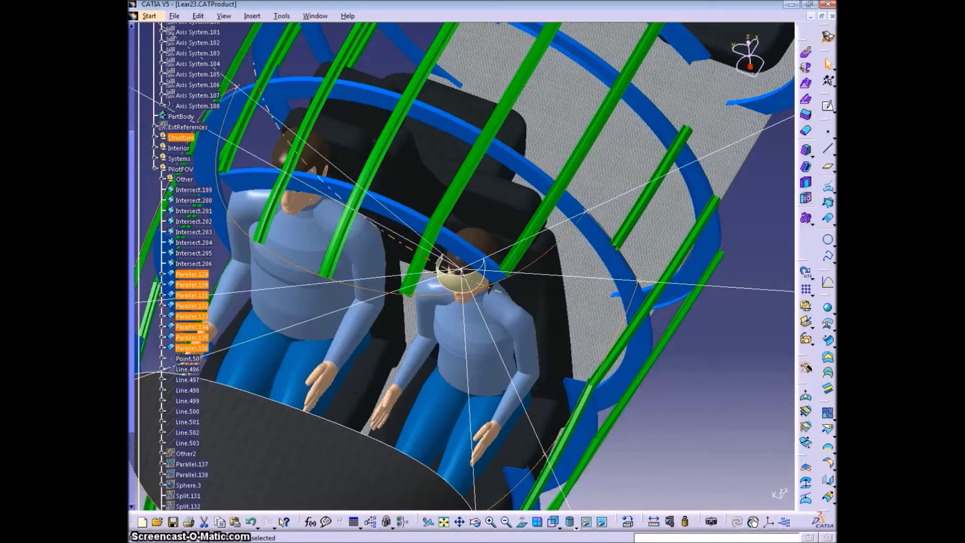
click(251, 16)
click(283, 65)
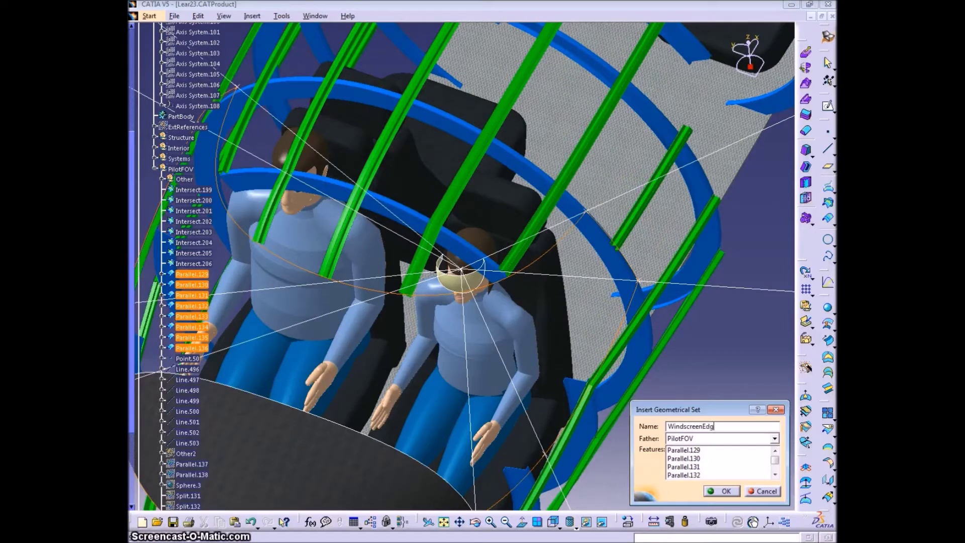
key(Return)
Group Line.496 to Line.503 in a new geometrical set named FOVLines under PilotFOV.
click(229, 244)
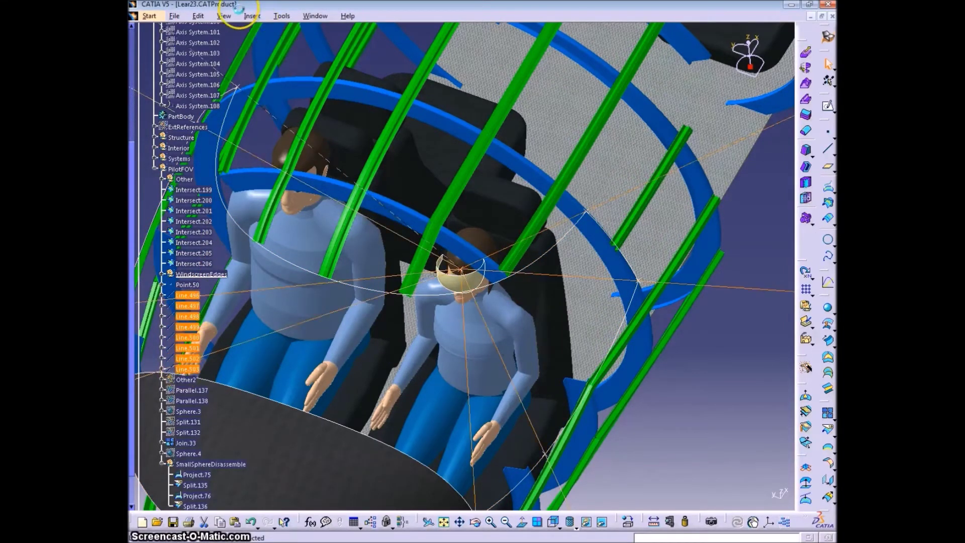
click(252, 15)
click(291, 67)
text(FOVL)
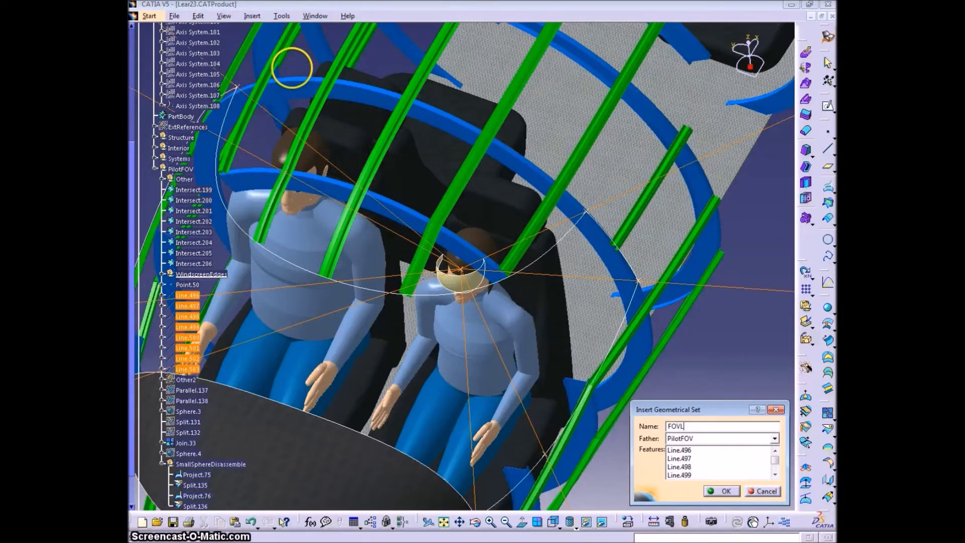
text(ines)
key(Return)
Move Project.75, Split.135, Project.76 and Split.136 out of SmallSphereDisassemble into PilotFOV.
ctrl+middle_drag(624, 414, 442, 418)
click(197, 401)
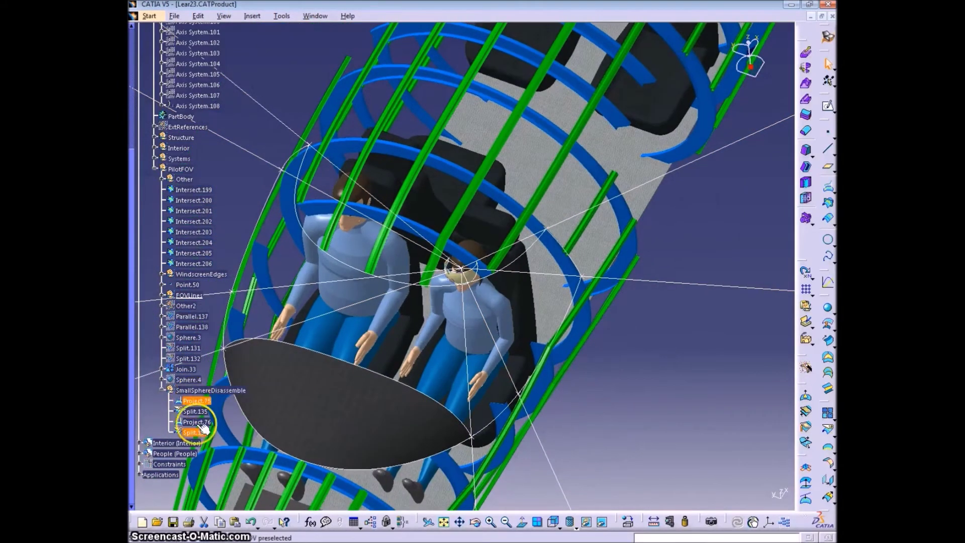
click(207, 390)
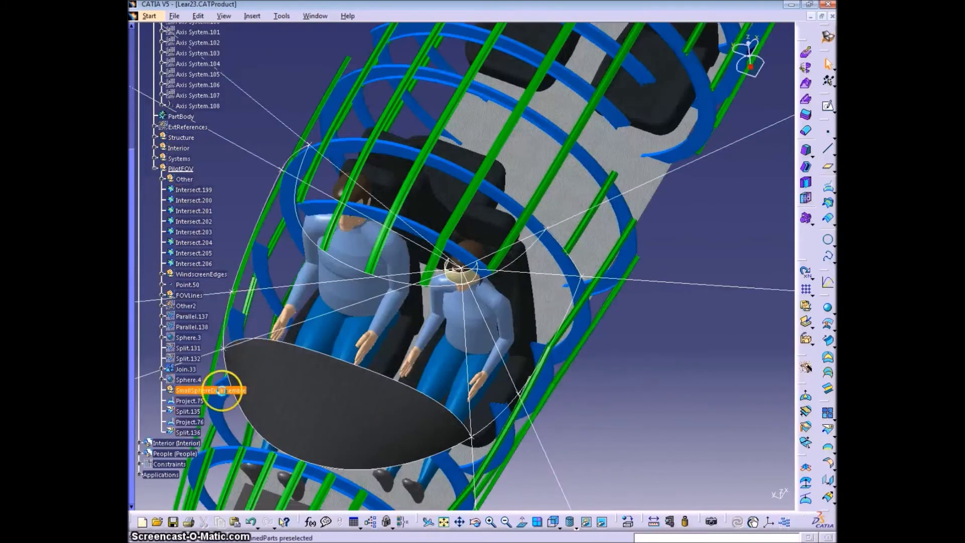
Make SmallSphereDisassemble the work object and disassemble Project.76 into all its cells there.
right_click(201, 390)
click(254, 243)
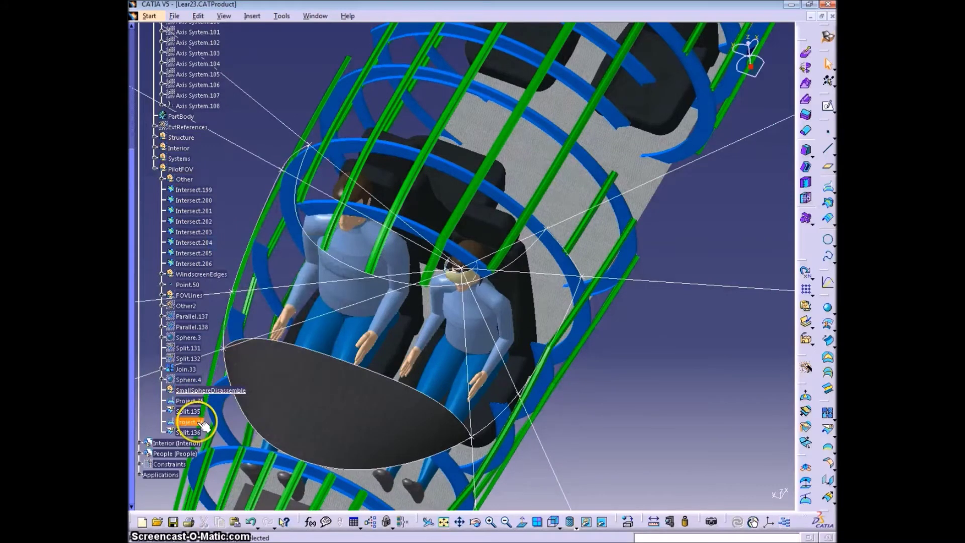
click(833, 419)
click(826, 432)
click(682, 451)
click(723, 493)
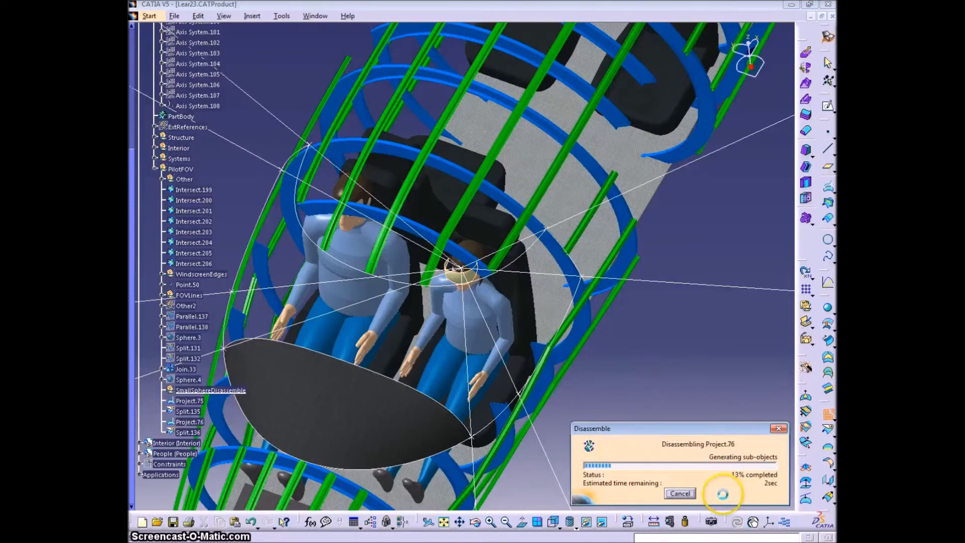
click(161, 390)
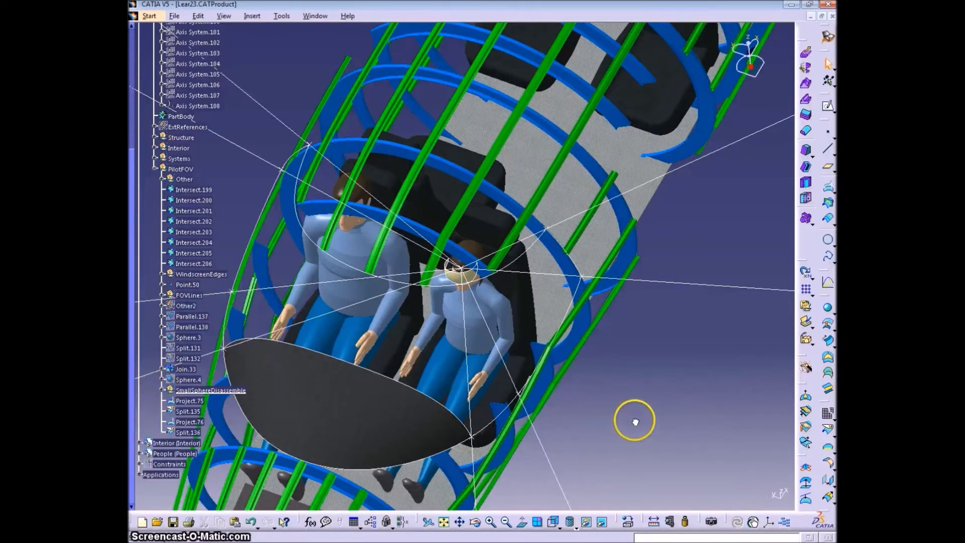
Make PilotFOV the work object and disassemble Project.75 on the large sphere into all its cells.
scroll(248, 334, up, 6)
click(177, 363)
right_click(177, 363)
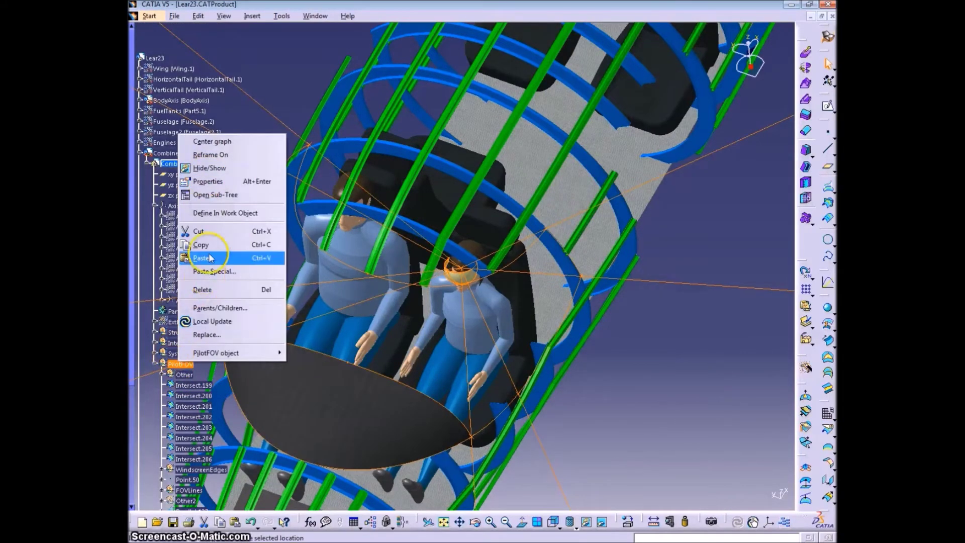
click(216, 212)
ctrl+middle_drag(570, 367, 544, 477)
scroll(561, 340, down, 5)
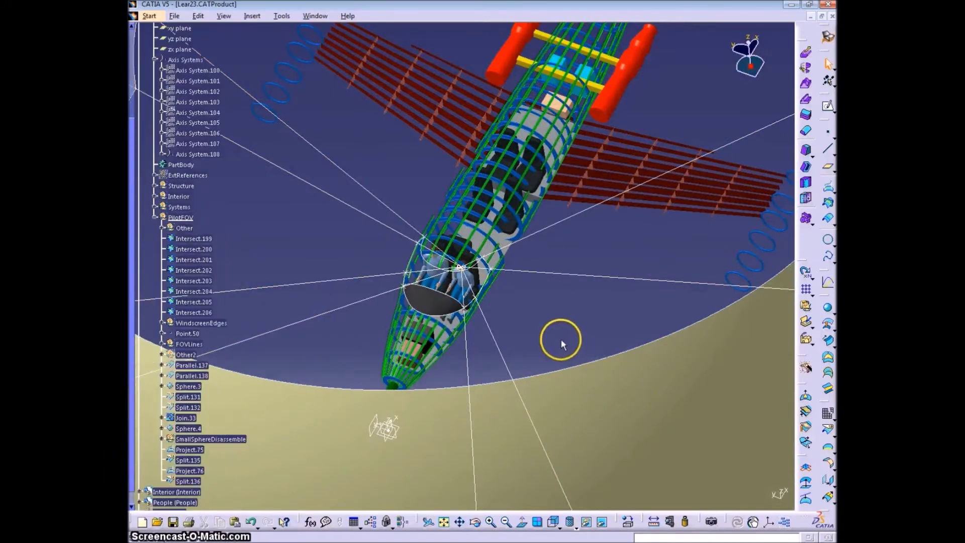
middle_drag(561, 338, 537, 365)
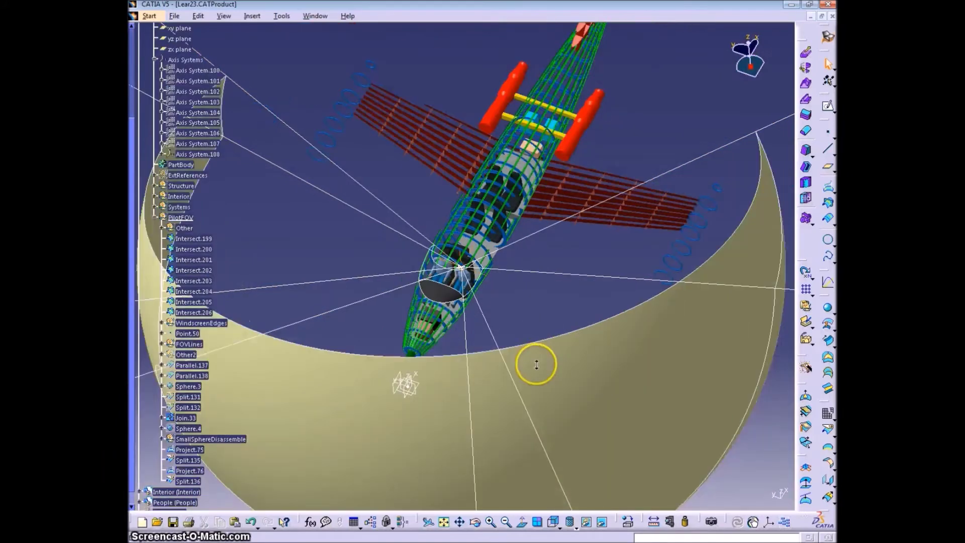
click(829, 415)
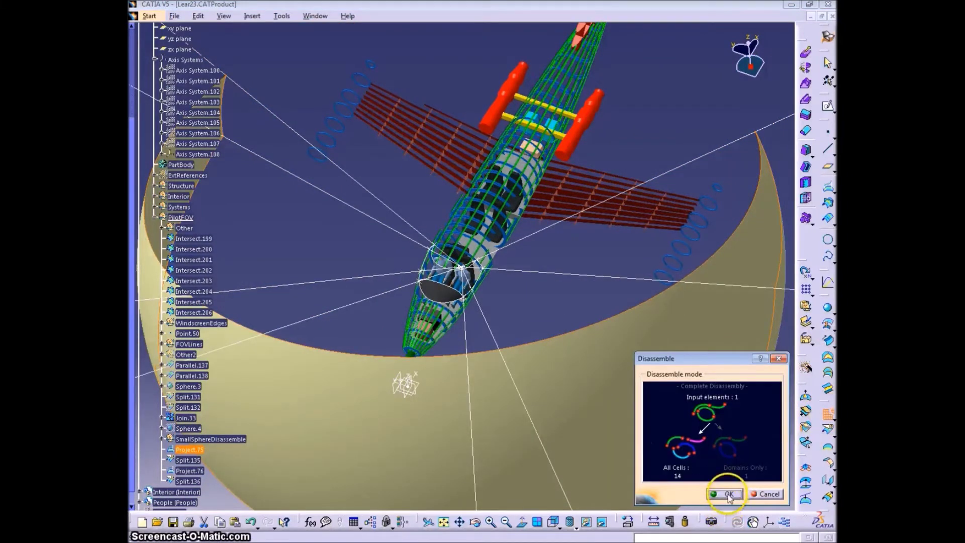
click(729, 494)
scroll(336, 391, down, 5)
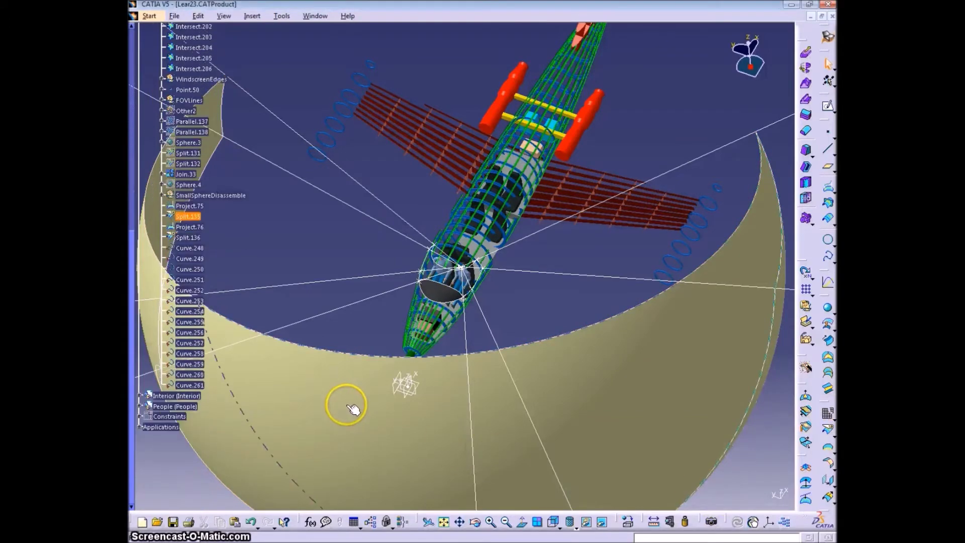
Start a multi-sections surface and hide Project.76 and Project.75 so the disassembled curves can be picked.
ctrl+middle_drag(352, 402, 473, 273)
ctrl+middle_drag(512, 352, 579, 421)
ctrl+middle_drag(501, 317, 491, 191)
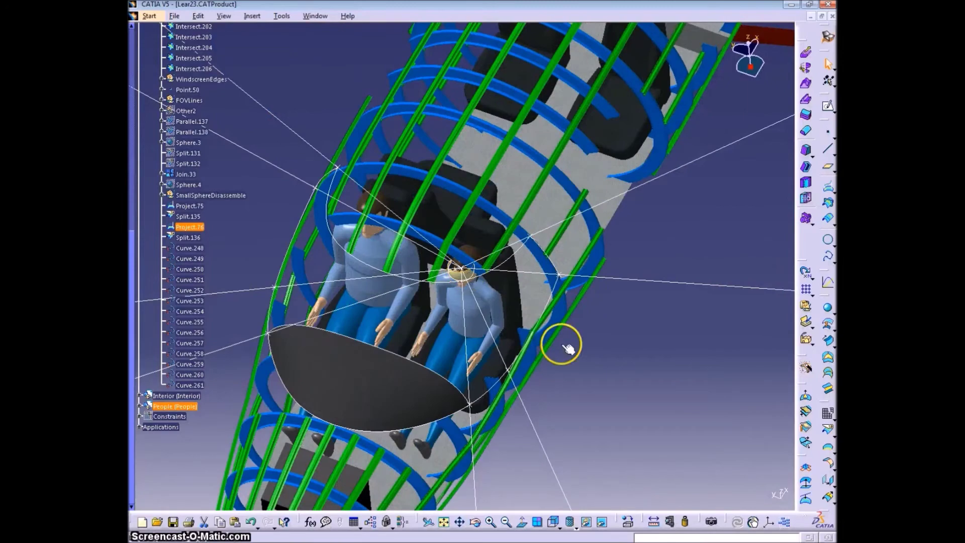
ctrl+middle_drag(562, 345, 541, 307)
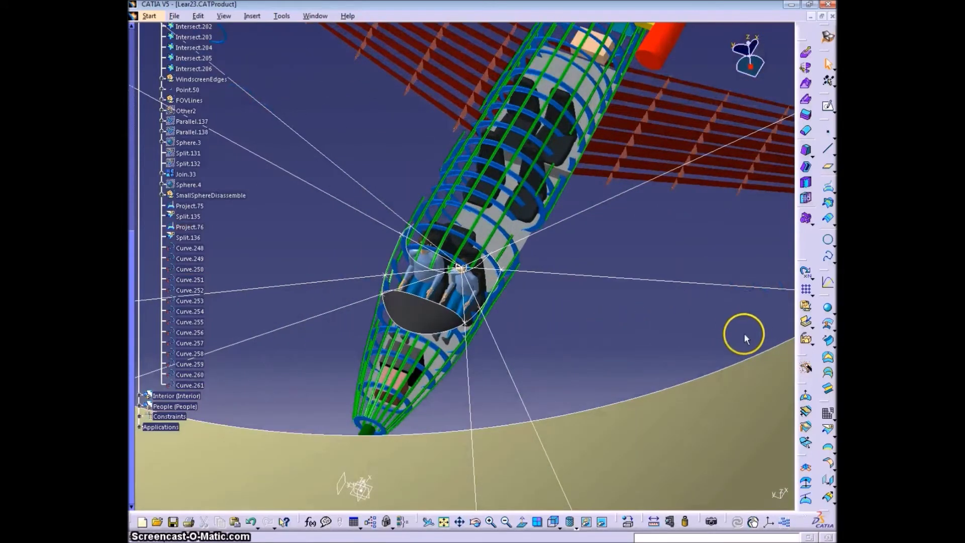
click(828, 358)
ctrl+middle_drag(506, 317, 479, 274)
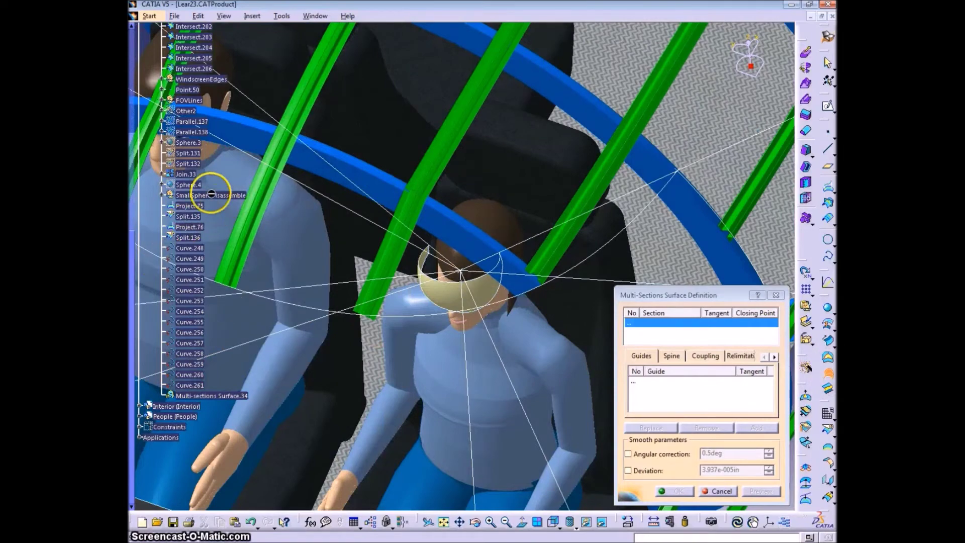
right_click(198, 228)
click(215, 260)
right_click(187, 206)
click(203, 239)
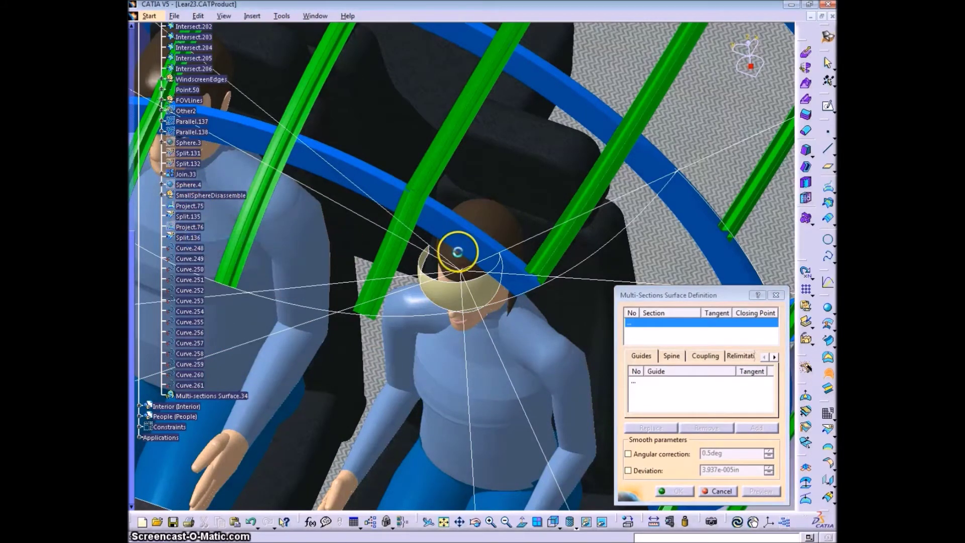
Create the multi-sections surface between Curve.238 on the small sphere and Curve.250 on the large sphere.
click(483, 276)
ctrl+middle_drag(482, 276, 471, 443)
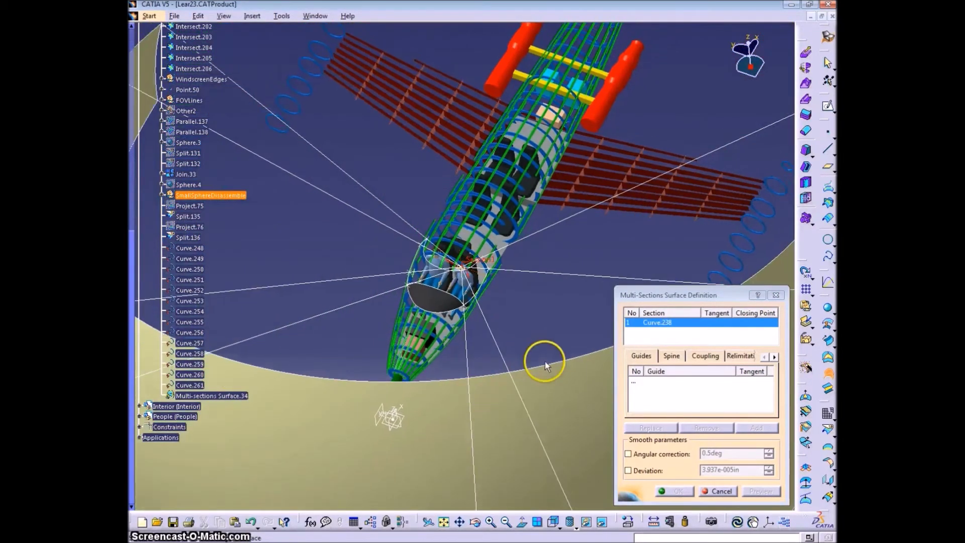
click(544, 366)
click(760, 491)
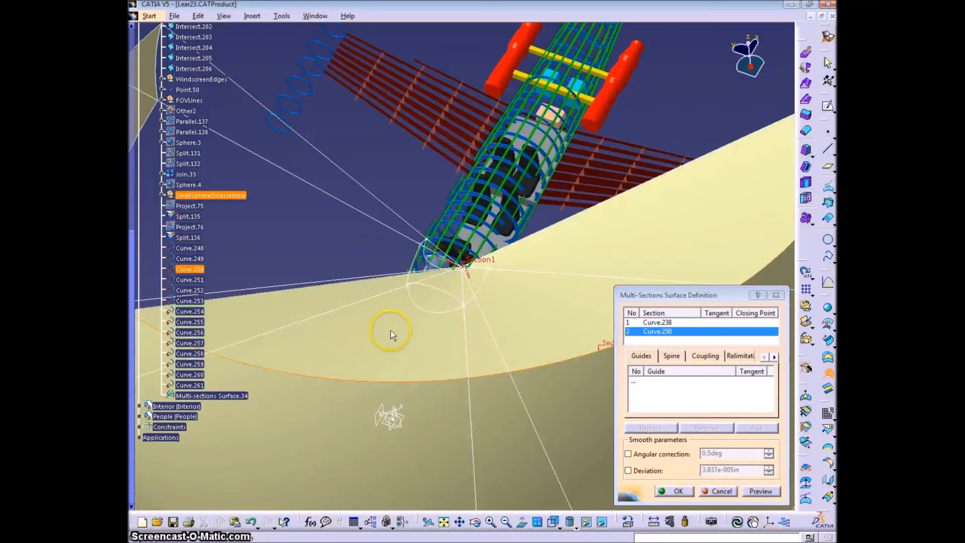
middle_drag(390, 330, 408, 397)
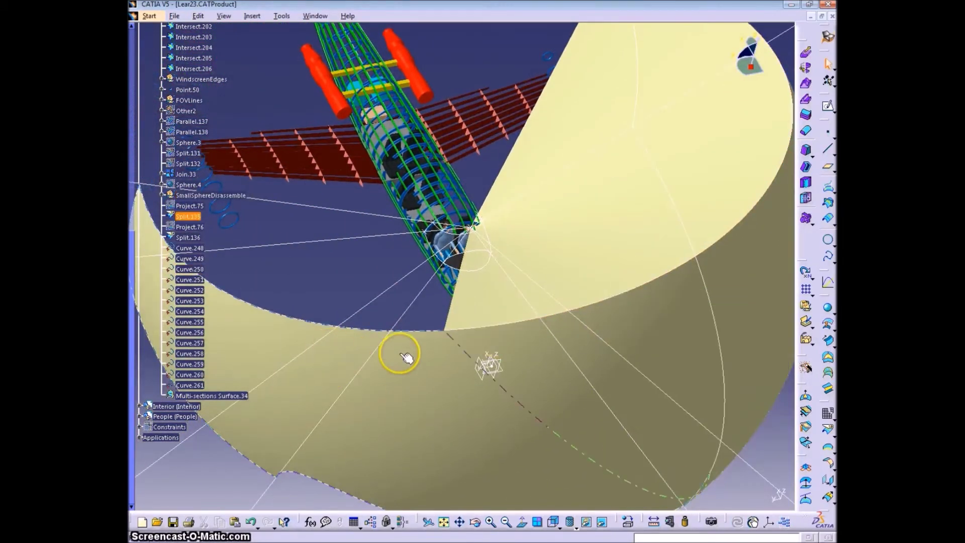
Create a multi-sections surface between Curve.239 on the small sphere and Curve.251 on the large sphere.
middle_drag(406, 357, 228, 288)
click(828, 372)
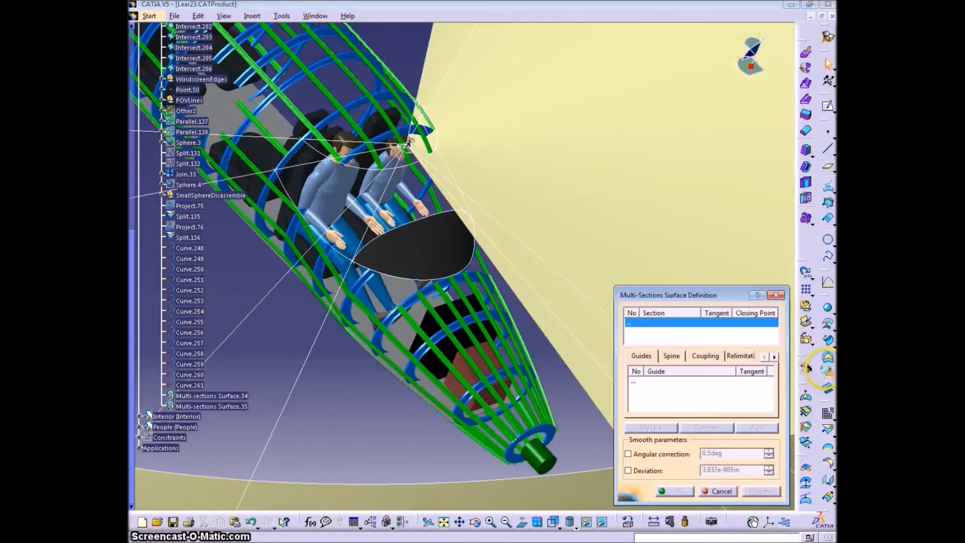
mouse_move(394, 197)
middle_down()
mouse_move(403, 186)
mouse_move(401, 211)
middle_up()
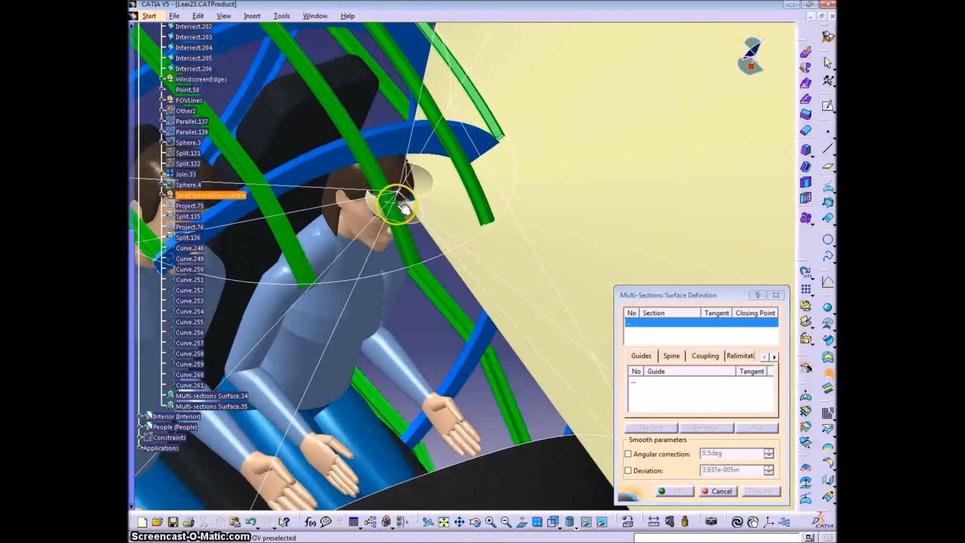
middle_drag(403, 260, 373, 205)
click(301, 240)
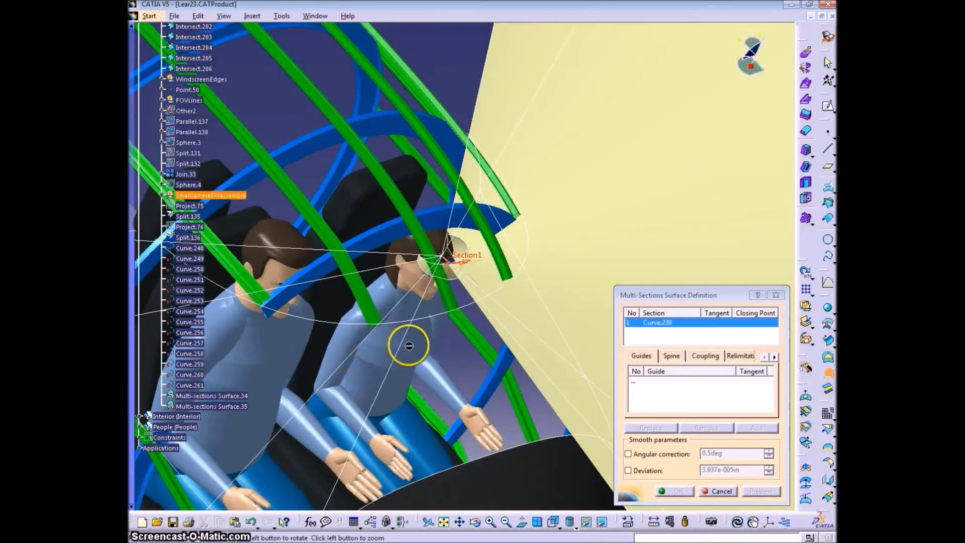
middle_drag(409, 345, 339, 295)
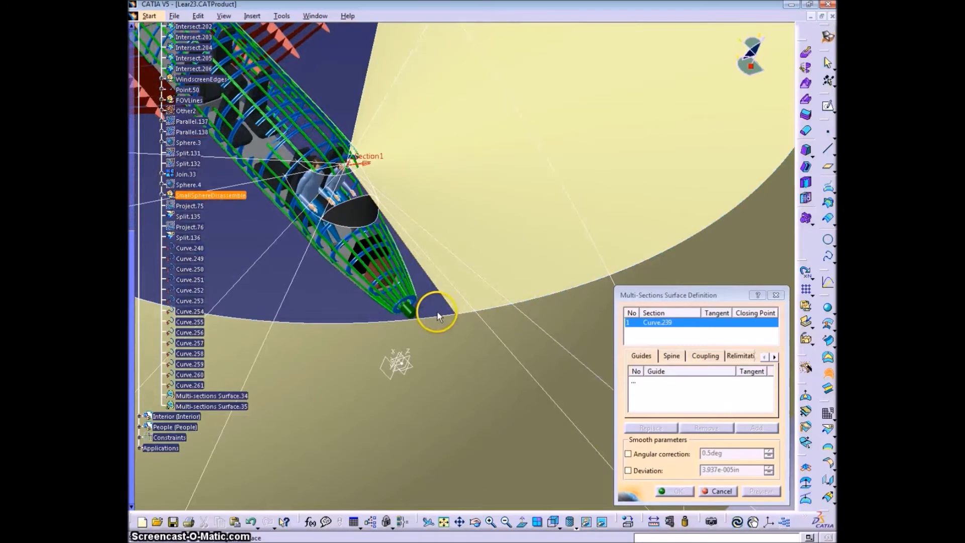
middle_drag(437, 316, 385, 376)
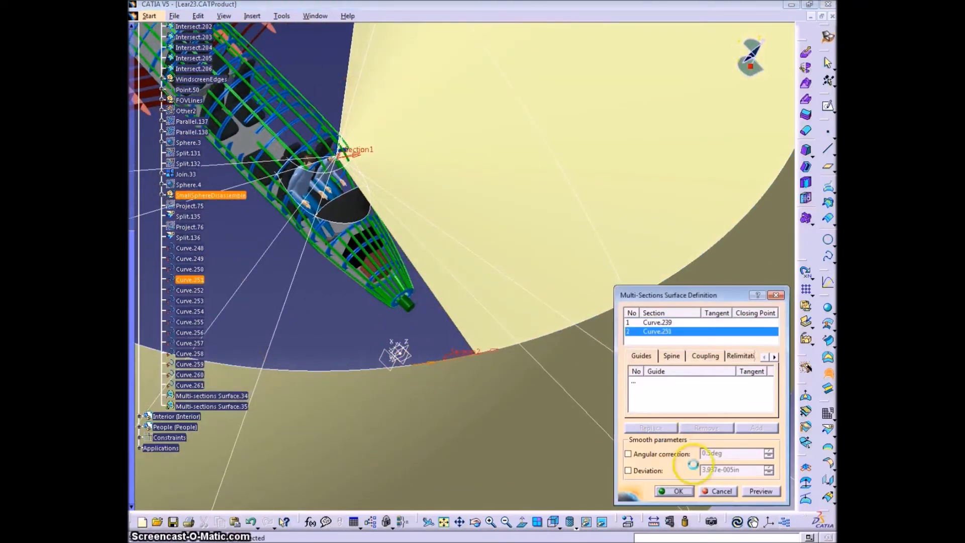
click(678, 492)
Create the adjacent multi-sections surface between Curve.240 on the small sphere and Curve.252 on the large sphere.
middle_drag(322, 231, 379, 317)
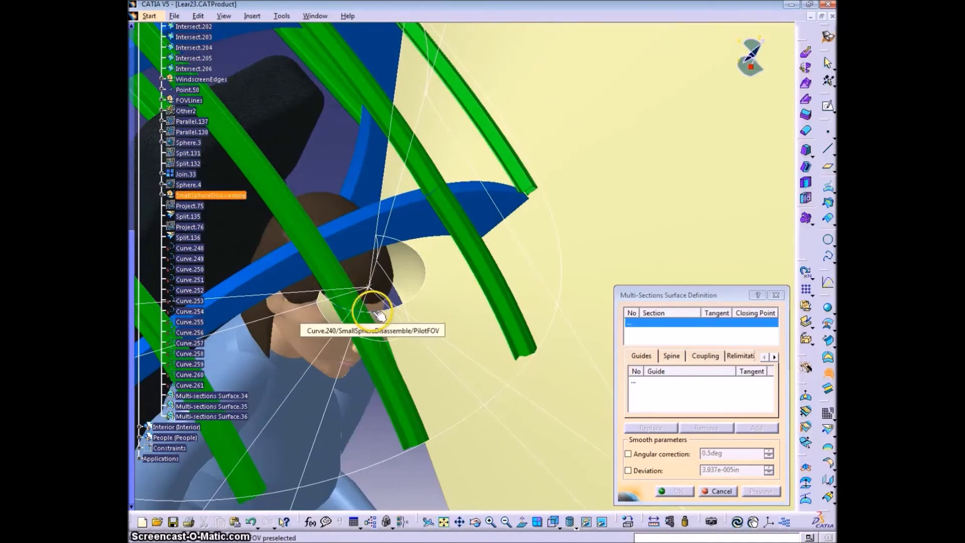
click(378, 316)
middle_drag(377, 280, 389, 363)
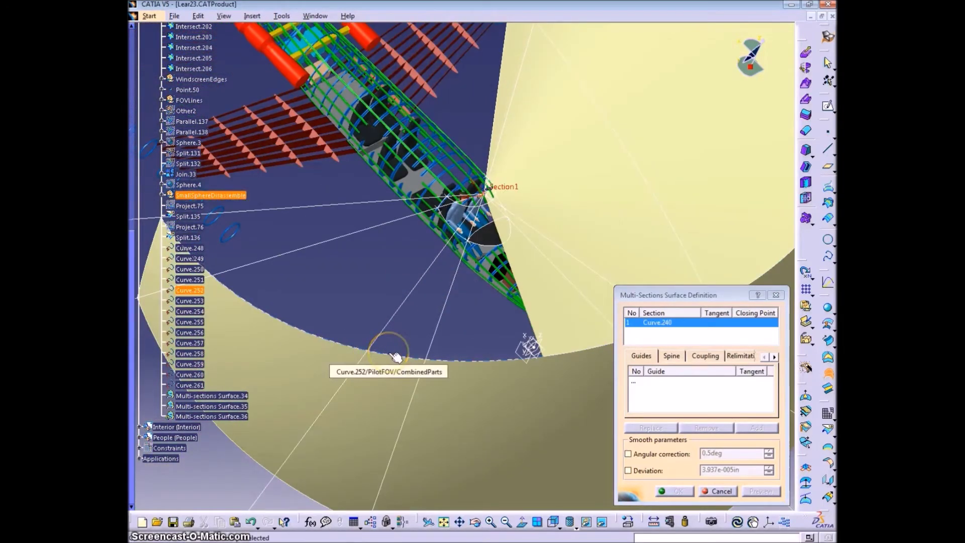
click(396, 358)
click(674, 491)
Create a multi-sections surface between the small-sphere curve following Curve.240 and the corresponding large-sphere boundary curve.
middle_drag(319, 351, 437, 151)
click(312, 257)
click(580, 313)
click(761, 491)
click(674, 491)
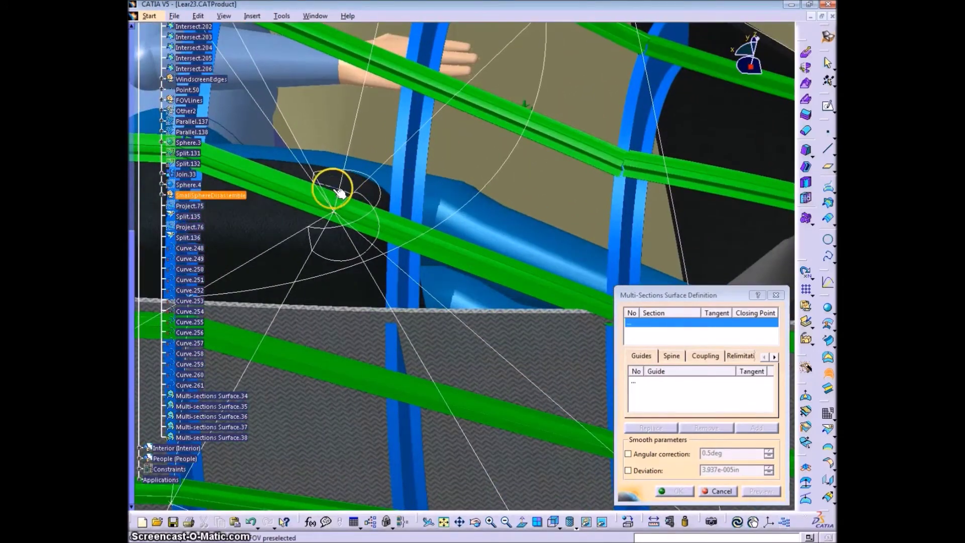
Create two further multi-sections surfaces between the next adjacent pairs of small-sphere and large-sphere boundary curves.
click(333, 188)
ctrl+middle_drag(334, 188, 420, 53)
middle_drag(425, 301, 537, 315)
key(Return)
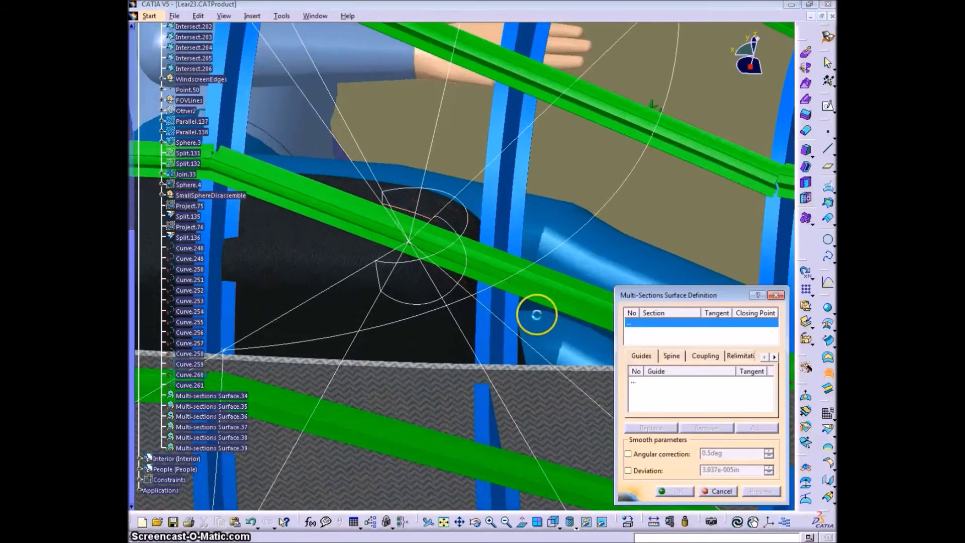
middle_drag(488, 181, 586, 90)
key(Return)
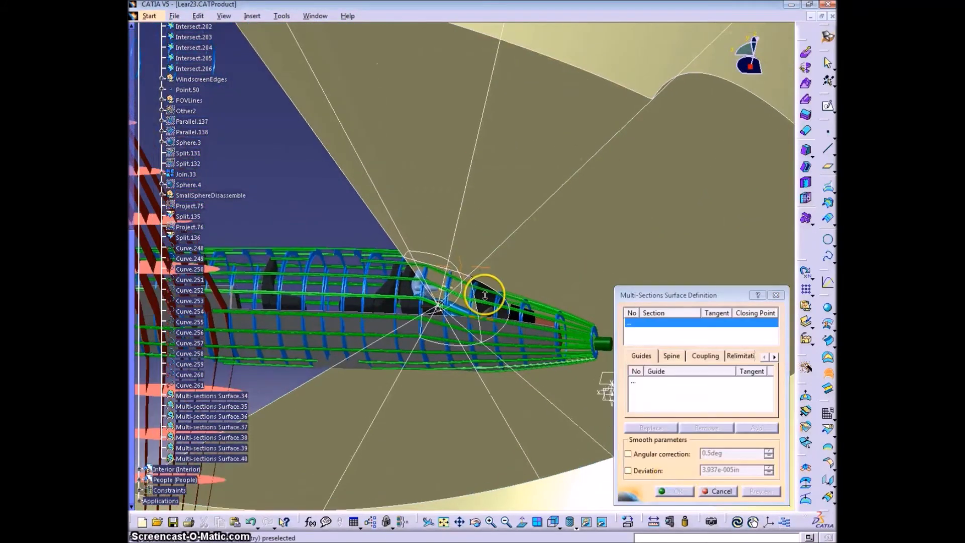
Create multi-sections surfaces from Curve.244 to Curve.257 and from Curve.245 to its matching large-sphere curve.
middle_drag(485, 286, 583, 107)
click(455, 249)
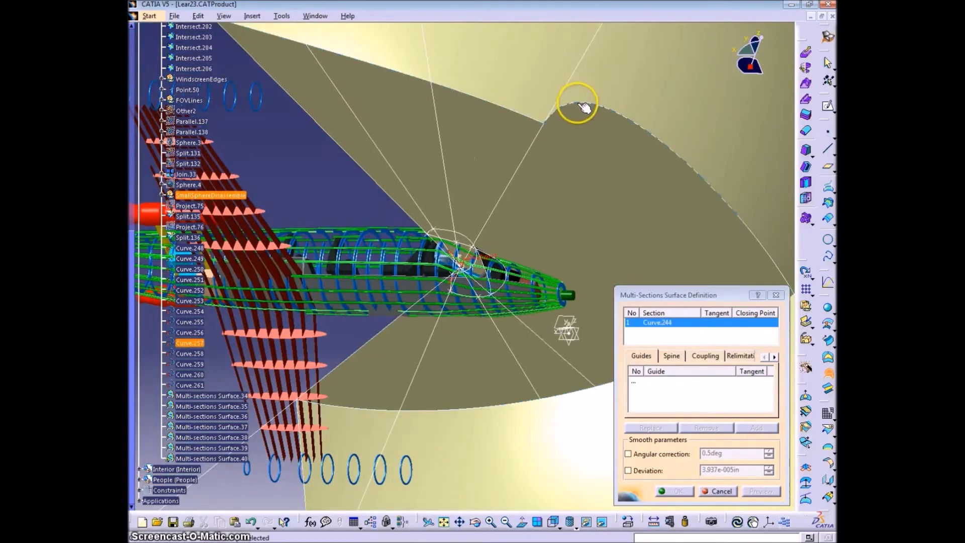
click(678, 494)
middle_drag(526, 355, 610, 256)
middle_click(457, 153)
click(473, 175)
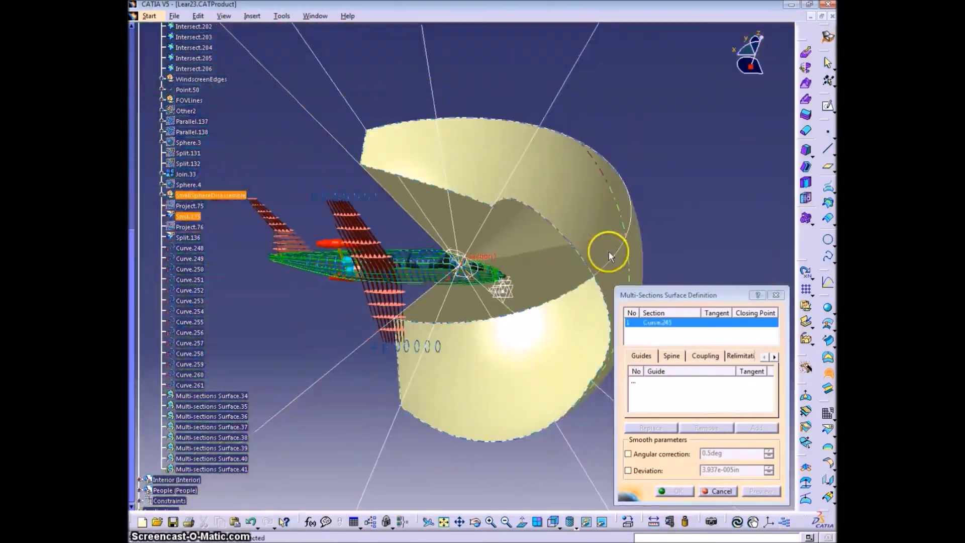
click(699, 495)
Create two multi-sections surfaces, from the small-sphere curve after Curve.245 and from Curve.247, to their matching large-sphere curves.
middle_drag(545, 280, 318, 128)
click(539, 166)
middle_drag(538, 165, 489, 108)
click(752, 146)
click(671, 494)
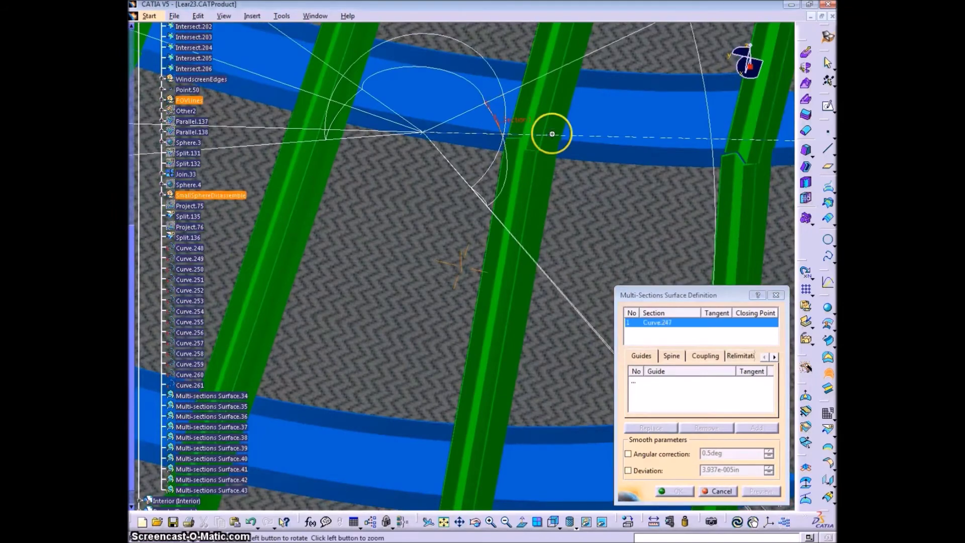
middle_drag(552, 134, 780, 222)
click(780, 222)
click(677, 491)
Create the multi-sections surface between Curve.236 on the small sphere and Curve.248 on the large sphere.
mouse_move(578, 252)
middle_down()
mouse_move(539, 95)
mouse_move(506, 103)
mouse_move(433, 82)
mouse_move(592, 254)
middle_up()
click(511, 131)
click(593, 254)
click(678, 492)
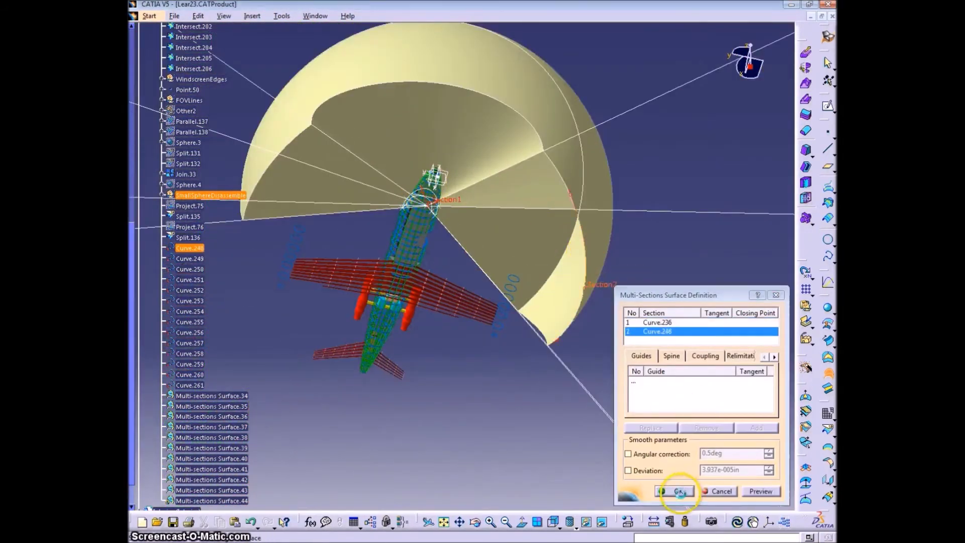
middle_drag(679, 491, 353, 105)
click(495, 119)
click(353, 106)
key(Return)
Join the multi-sections surfaces and the large-sphere surface Split.135 into a single surface.
middle_drag(527, 163, 514, 334)
middle_drag(479, 288, 703, 360)
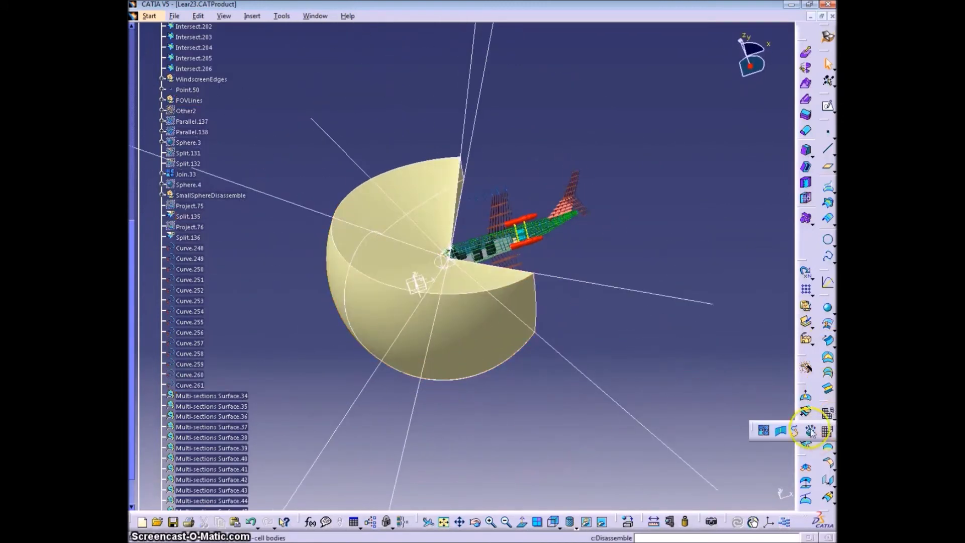
click(768, 431)
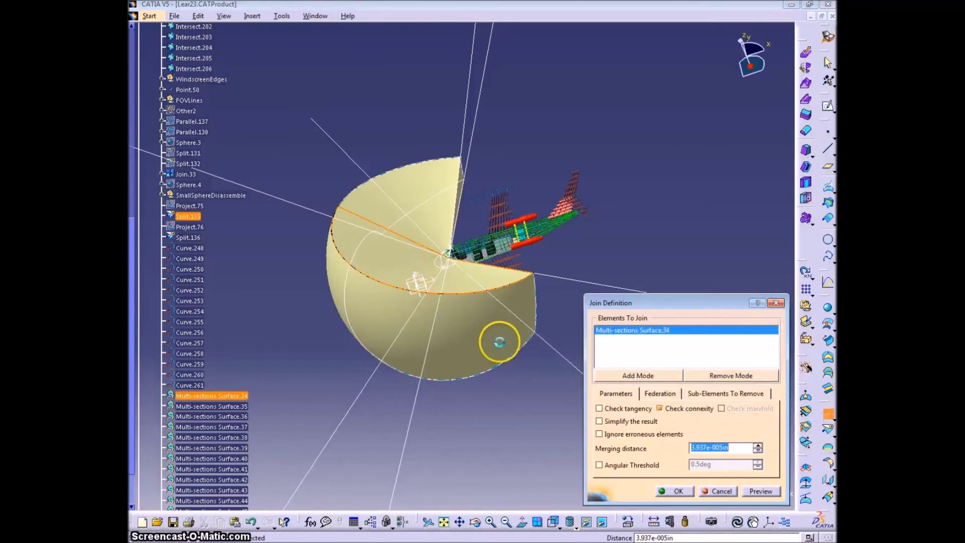
middle_drag(508, 413, 412, 209)
click(414, 254)
click(412, 209)
click(367, 246)
click(381, 279)
click(396, 312)
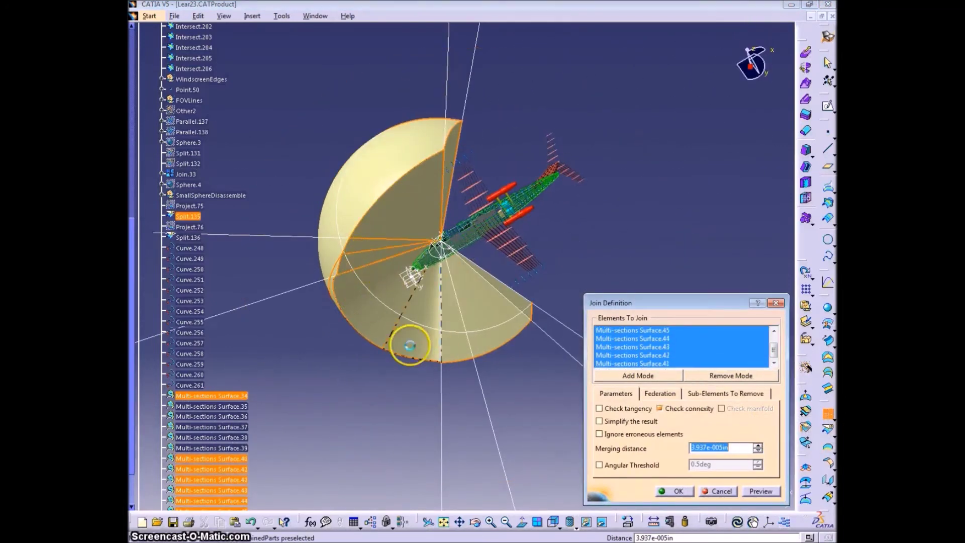
middle_drag(519, 302, 513, 251)
click(762, 492)
click(677, 491)
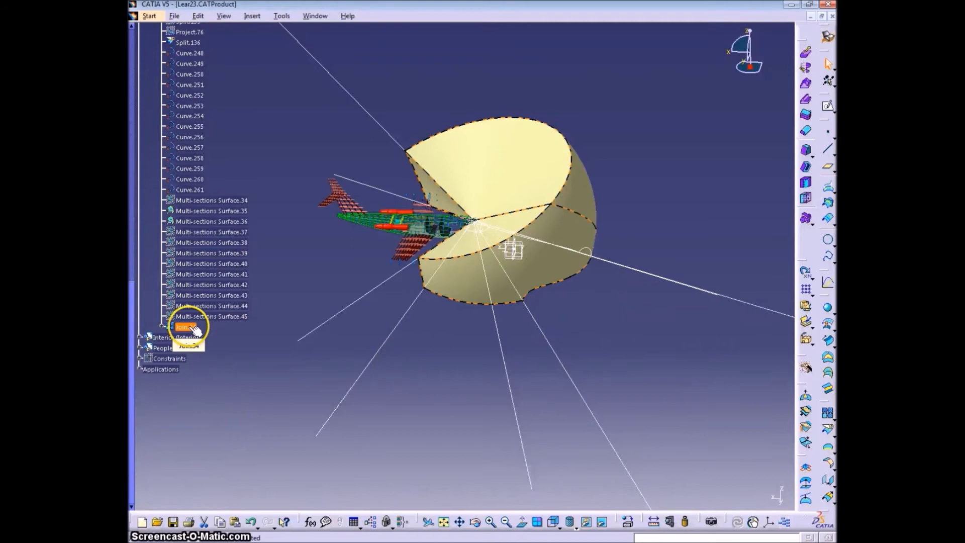
Set the fill transparency of Join.34 to 31 in its graphic properties.
key(alt+Return)
click(628, 212)
click(668, 212)
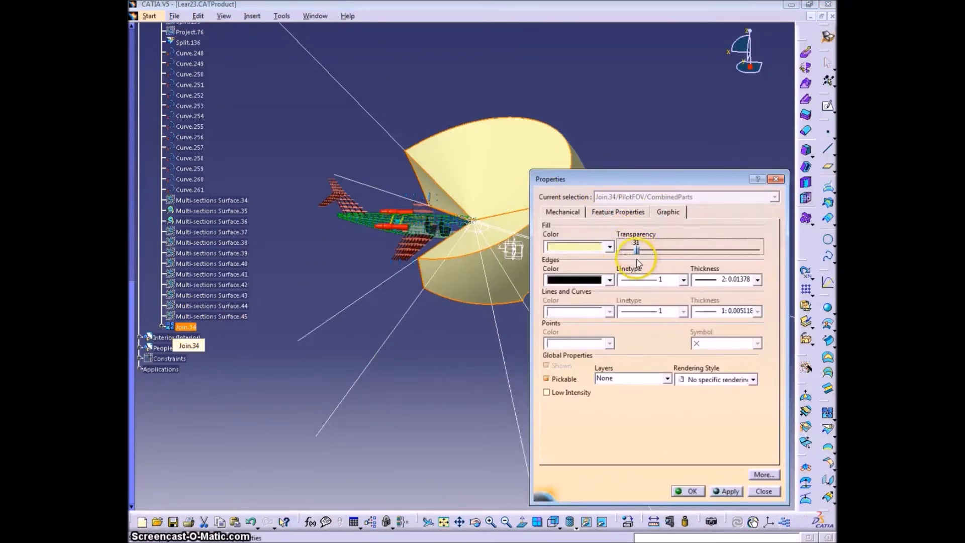
click(687, 491)
Group Parallel.137 through Multi-sections Surface.45 into a new geometrical set named ConstructionObjectsFOV under PilotFOV.
mouse_move(533, 397)
middle_down()
mouse_move(584, 371)
mouse_move(599, 297)
mouse_move(565, 259)
mouse_move(483, 336)
mouse_move(658, 229)
mouse_move(490, 353)
mouse_move(556, 254)
mouse_move(491, 316)
mouse_move(509, 243)
mouse_move(530, 387)
middle_up()
scroll(411, 328, up, 2)
scroll(362, 333, down, 1)
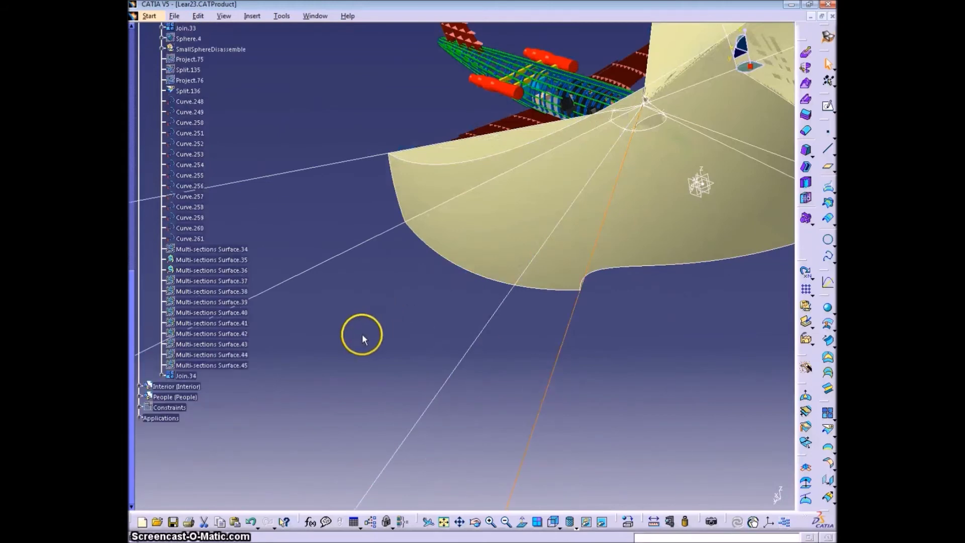
click(215, 367)
scroll(293, 352, up, 3)
scroll(294, 352, up, 3)
shift+click(191, 219)
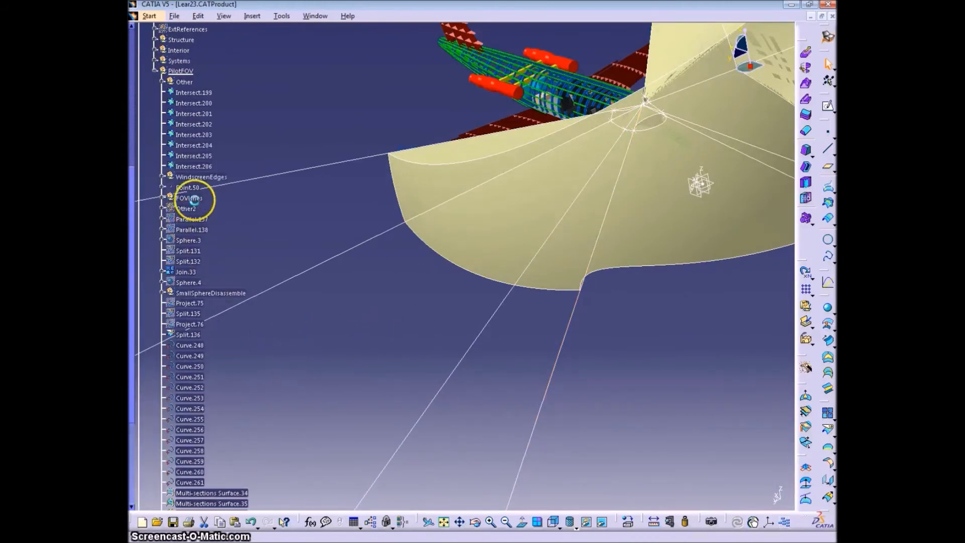
click(252, 16)
click(282, 68)
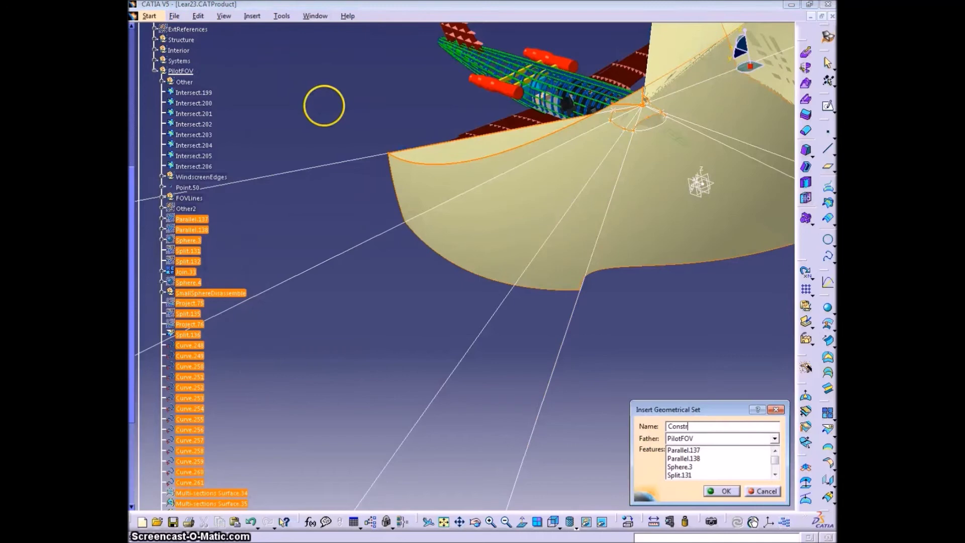
text(ConstructionObjectsFOV)
key(Return)
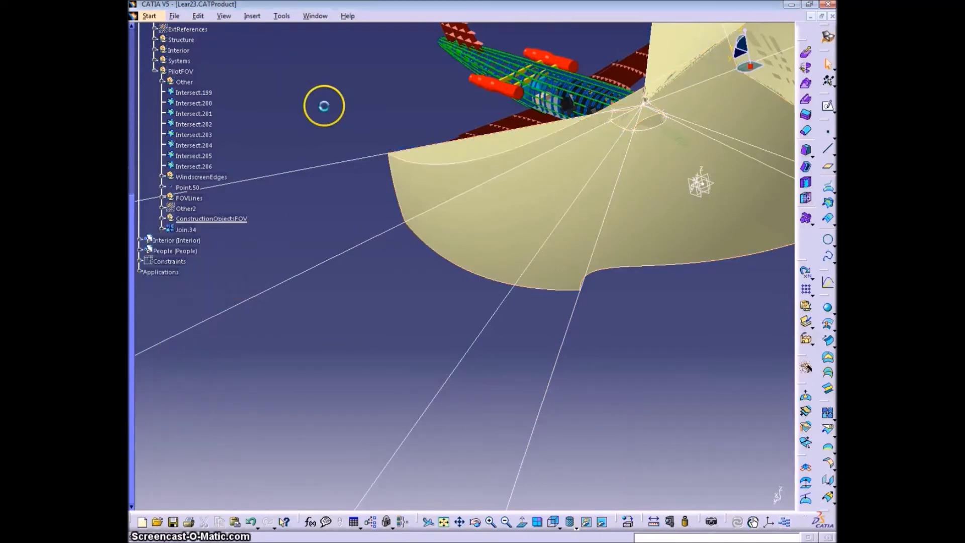
Group Intersect.199 to Intersect.206 into a new geometrical set named WindscreenCorners and move Point.50 into it.
shift+click(197, 166)
click(251, 16)
click(571, 431)
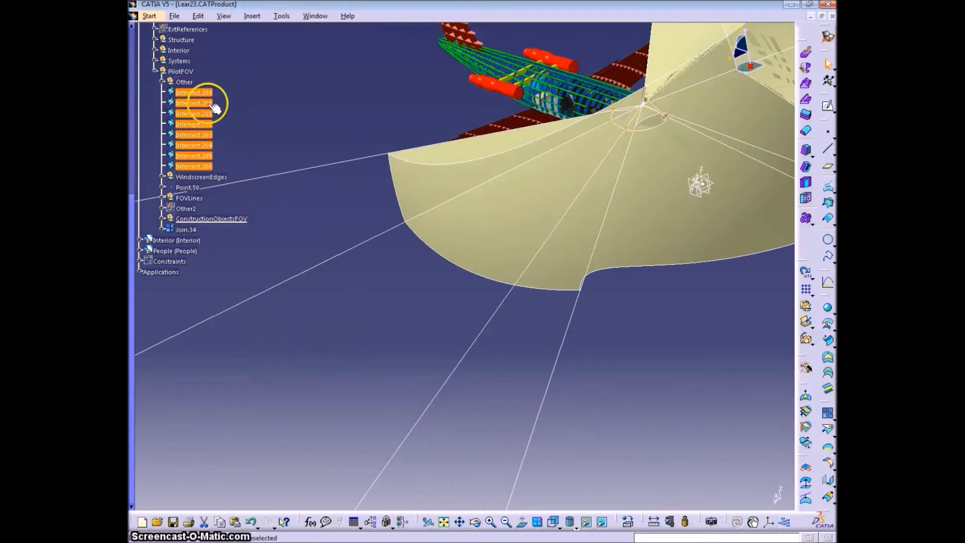
click(252, 17)
click(276, 67)
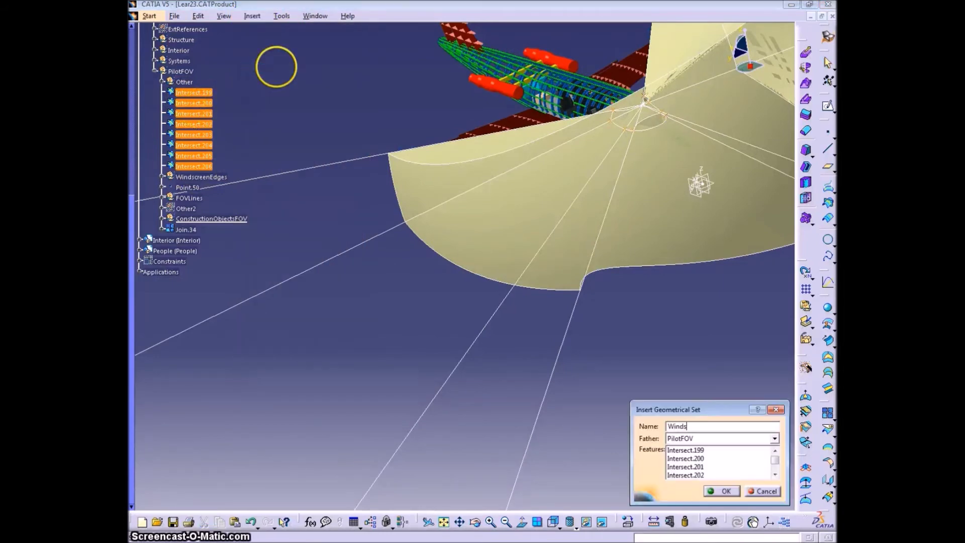
text(WindscreenCorners)
key(Return)
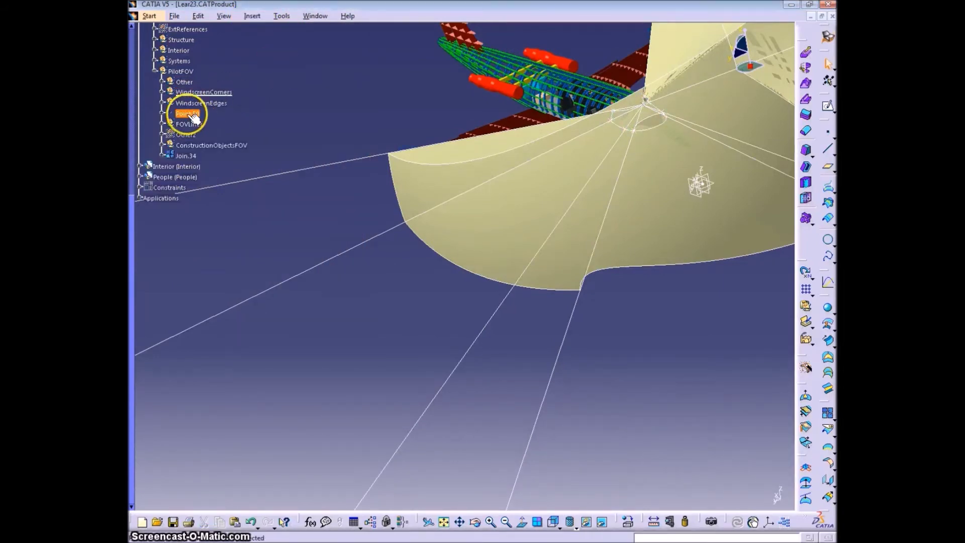
drag(192, 115, 196, 92)
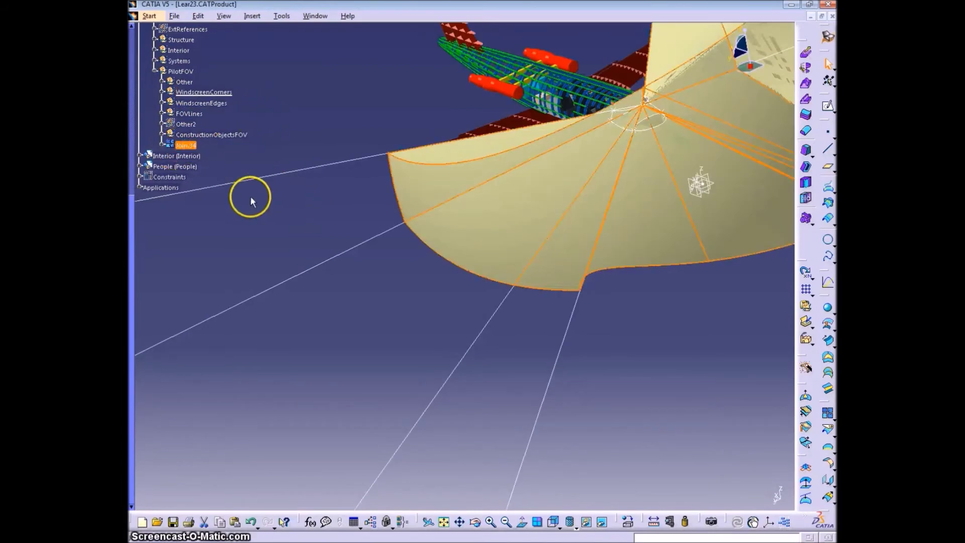
Set the fill transparency of Join.34 to 103 and clear the selection.
right_click(194, 150)
click(216, 195)
drag(622, 247, 637, 247)
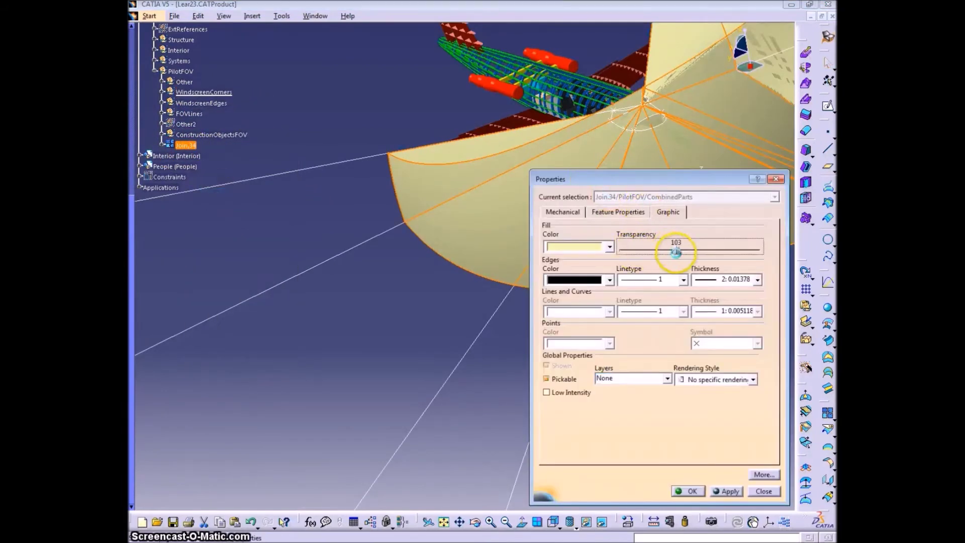
click(692, 492)
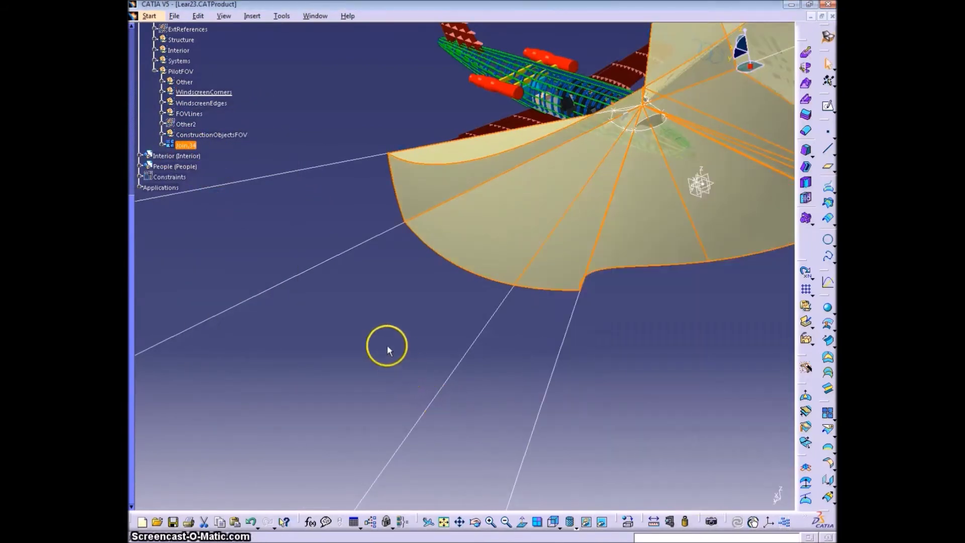
click(388, 347)
Render the current view of the aircraft with its field-of-view surface, and close the render tools.
middle_drag(658, 384, 568, 413)
click(712, 523)
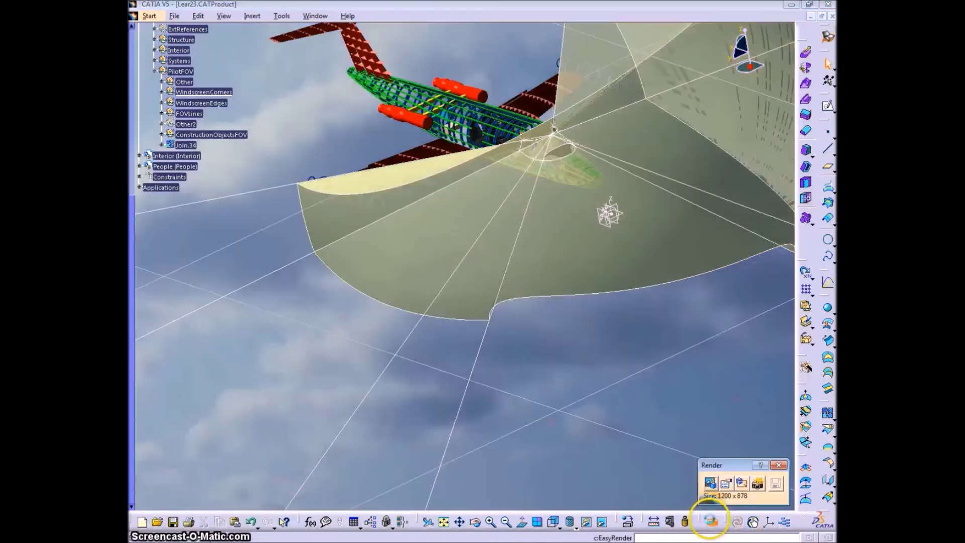
click(711, 483)
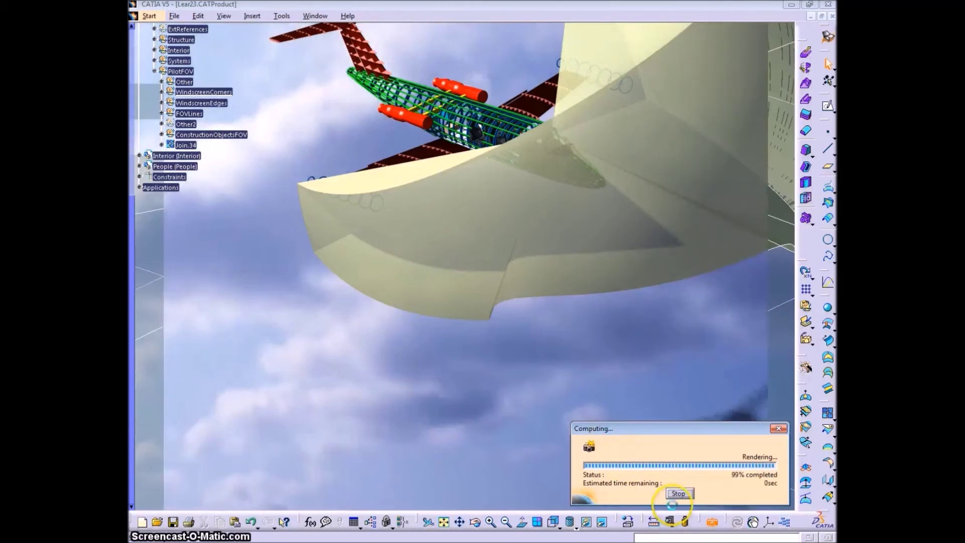
click(780, 466)
Raise the fill transparency of Join.34 to 208 in its graphic properties.
middle_drag(504, 242, 262, 209)
right_click(186, 145)
click(211, 192)
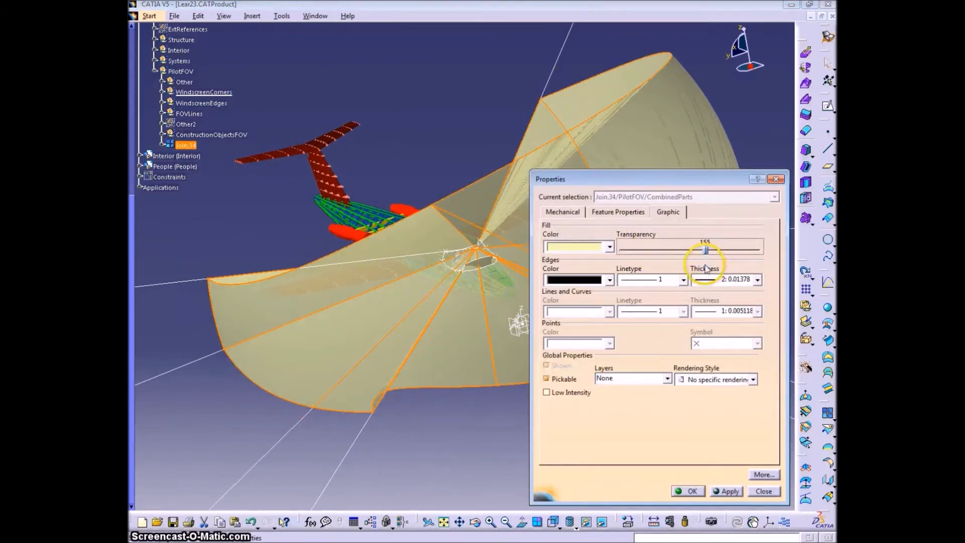
click(726, 492)
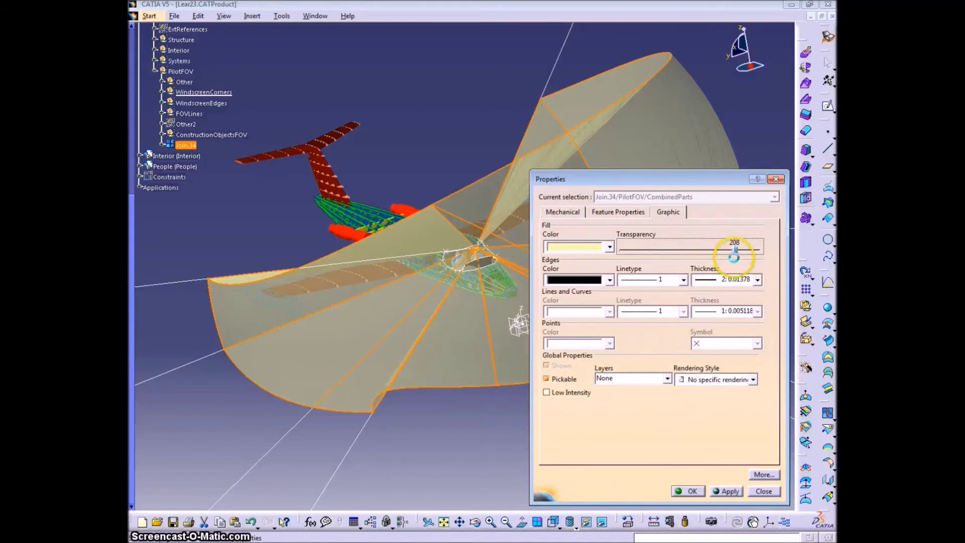
click(687, 491)
Add the two leftover opaque yellow surfaces on the lower side of the field-of-view volume to Join.34.
middle_drag(500, 452, 586, 347)
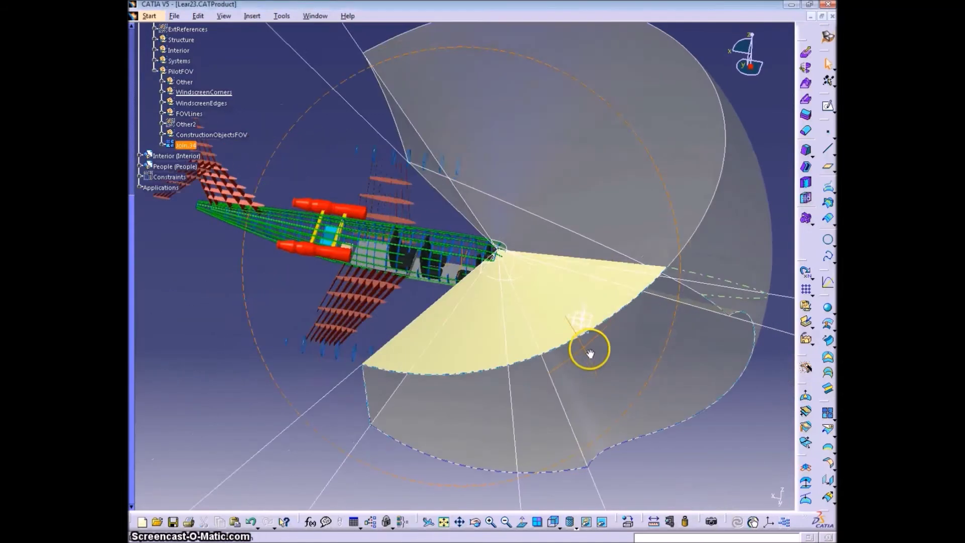
double_click(188, 147)
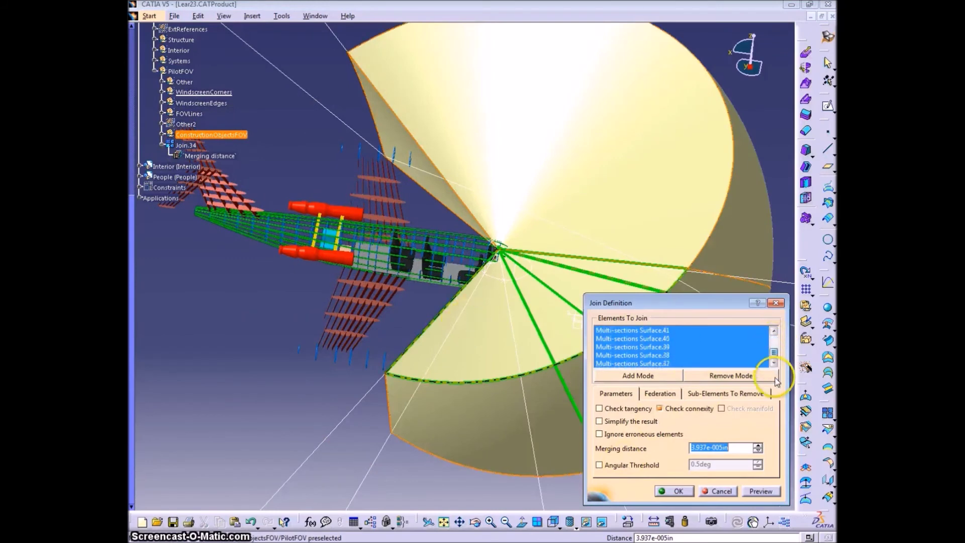
click(639, 375)
click(518, 345)
click(754, 491)
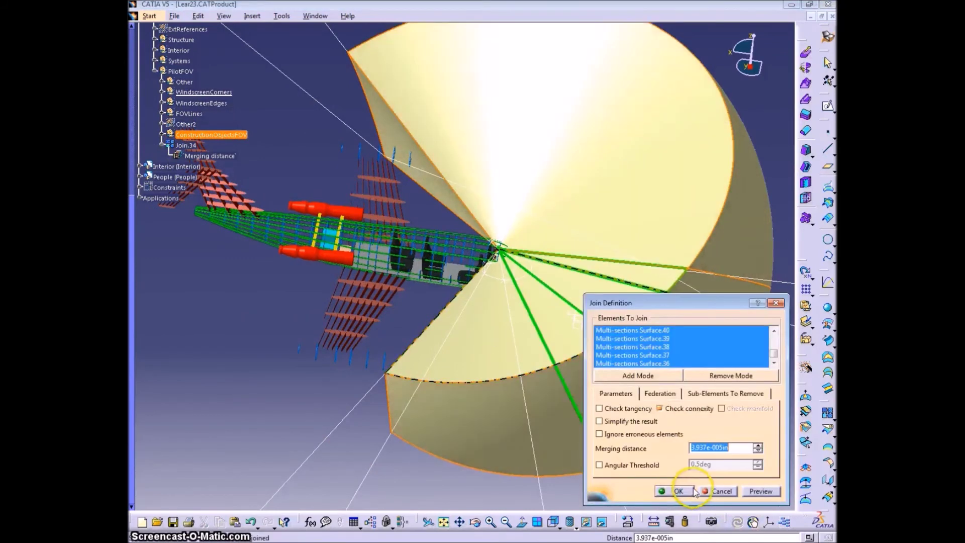
click(693, 491)
middle_drag(724, 459, 538, 388)
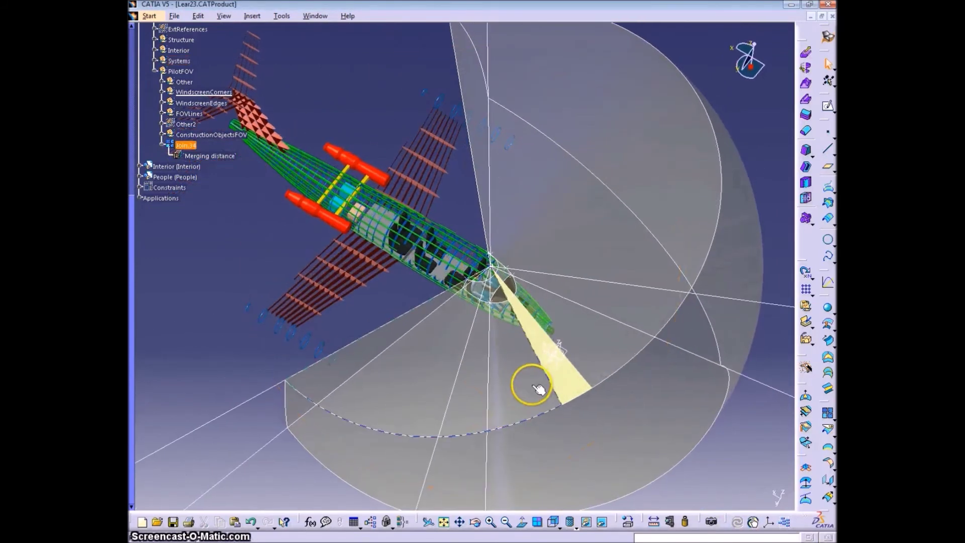
double_click(186, 145)
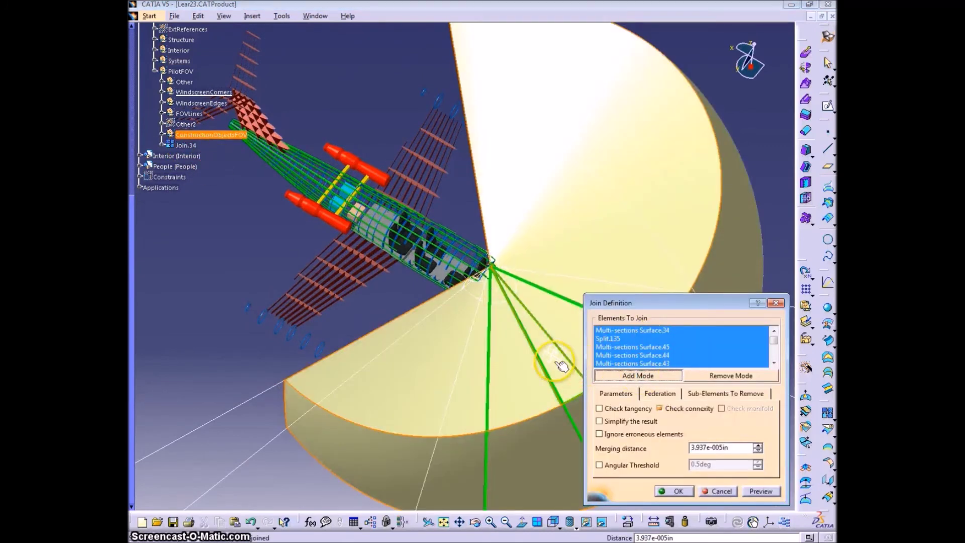
click(679, 492)
middle_drag(614, 438, 531, 327)
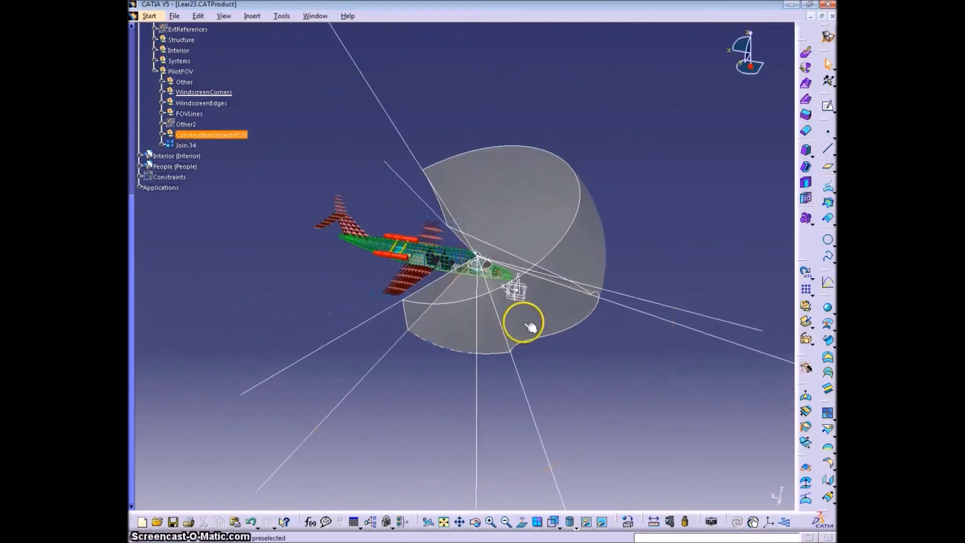
Set the fill transparency of Join.34 to 140 in its graphic properties.
right_click(186, 147)
click(254, 195)
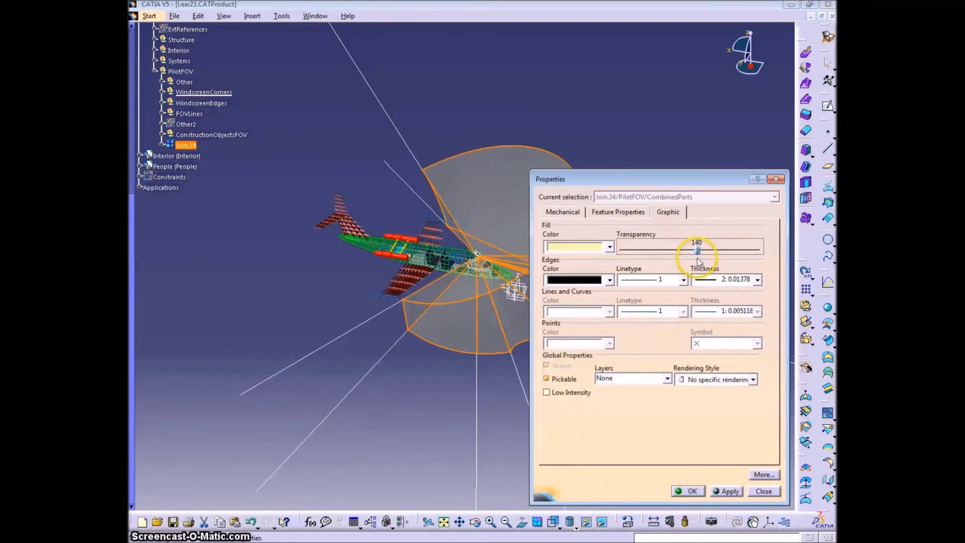
click(724, 492)
click(687, 492)
middle_drag(647, 339, 412, 197)
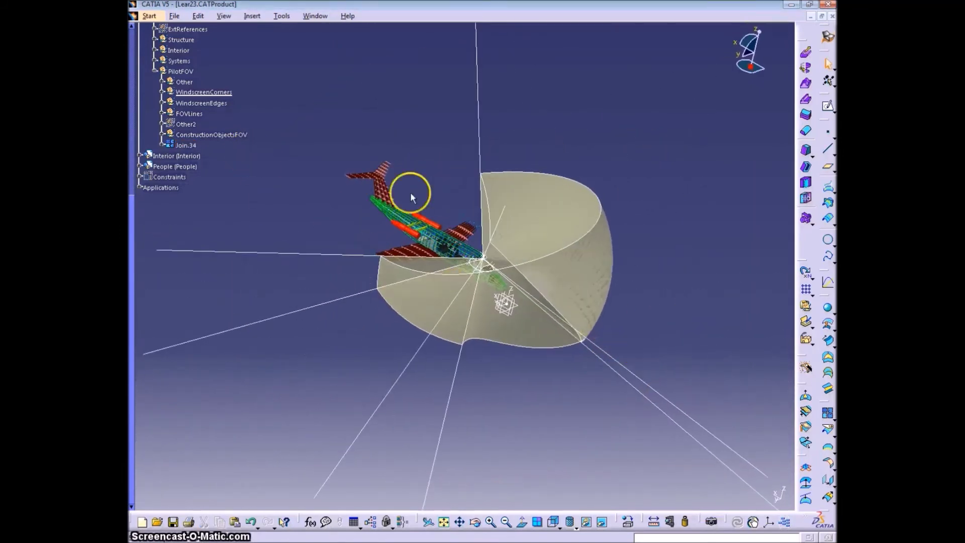
Hide the ConstructionObjectsFOV geometrical set.
right_click(206, 134)
click(247, 173)
middle_drag(480, 366, 521, 256)
middle_drag(560, 362, 513, 322)
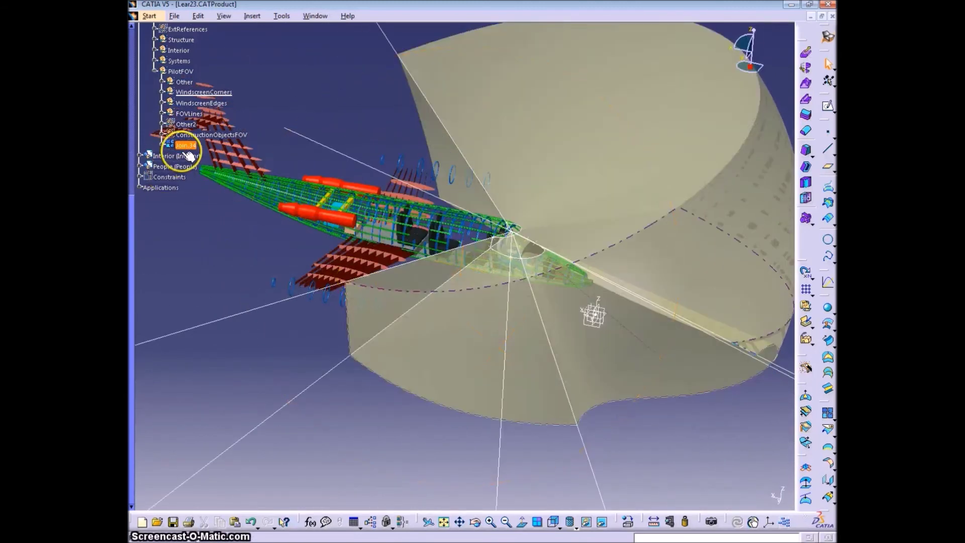
Try to change the fill color of a selected face of Join.34 to red.
key(alt+Return)
click(607, 247)
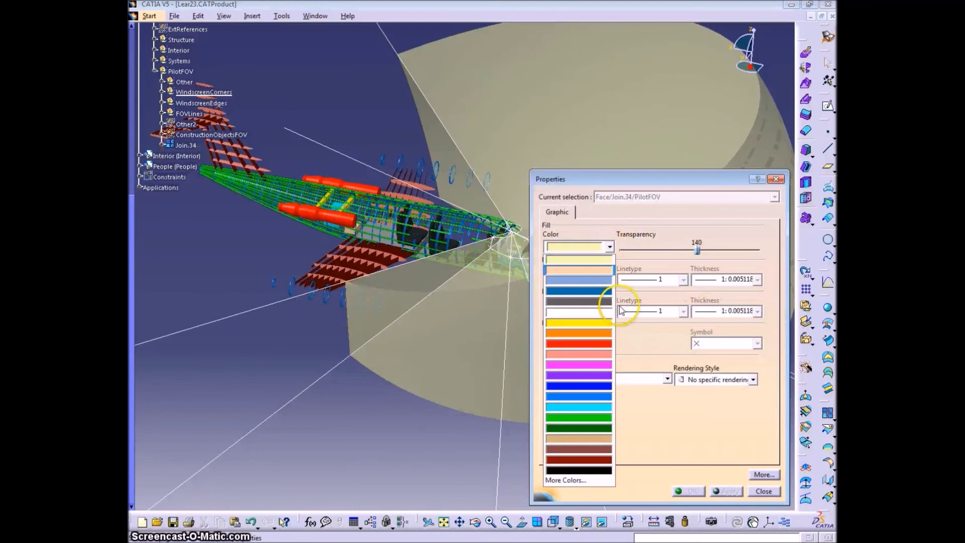
click(600, 344)
click(689, 491)
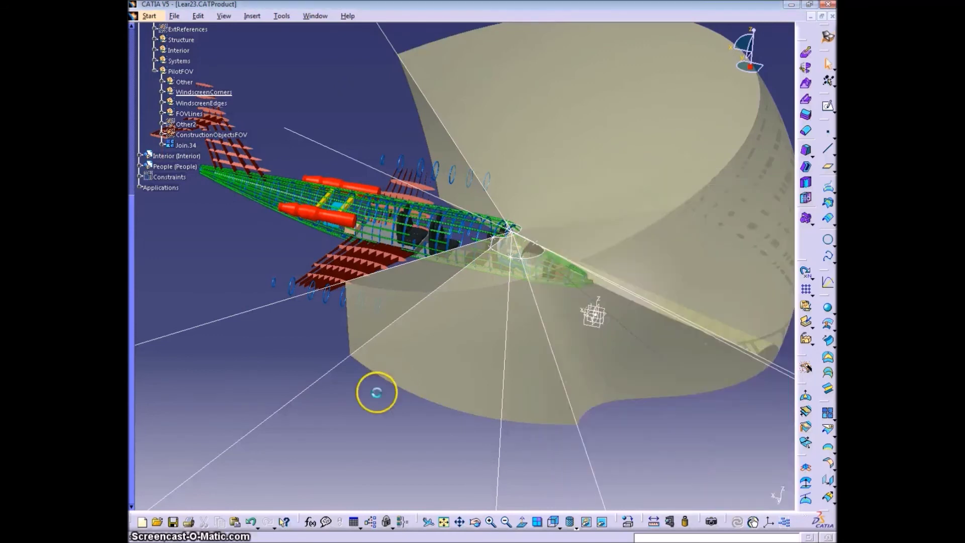
Change the fill color of the whole Join.34 surface to red.
click(185, 145)
key(alt+Return)
click(607, 246)
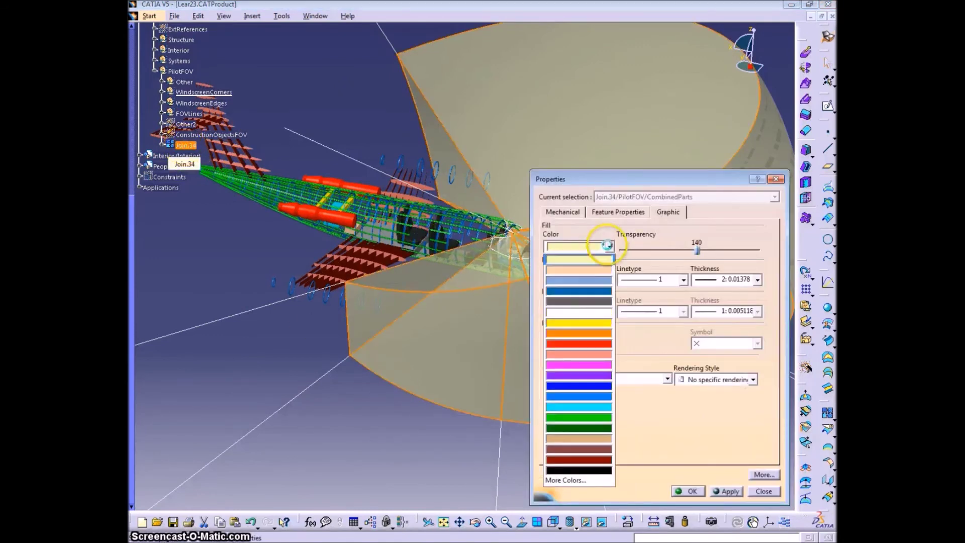
click(592, 346)
click(689, 491)
middle_drag(442, 463, 282, 242)
Change the fill color of Join.34 to bright blue.
right_click(186, 145)
click(226, 194)
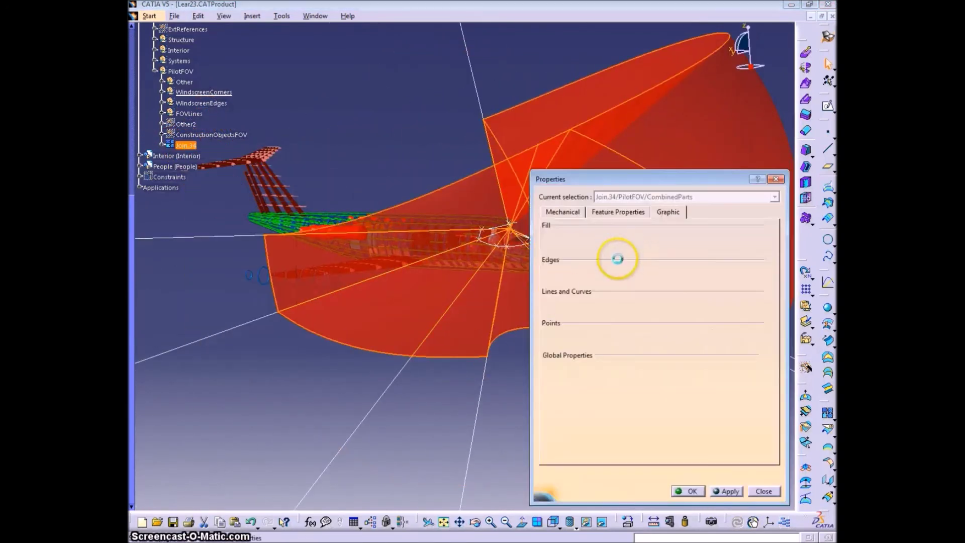
click(609, 247)
click(594, 411)
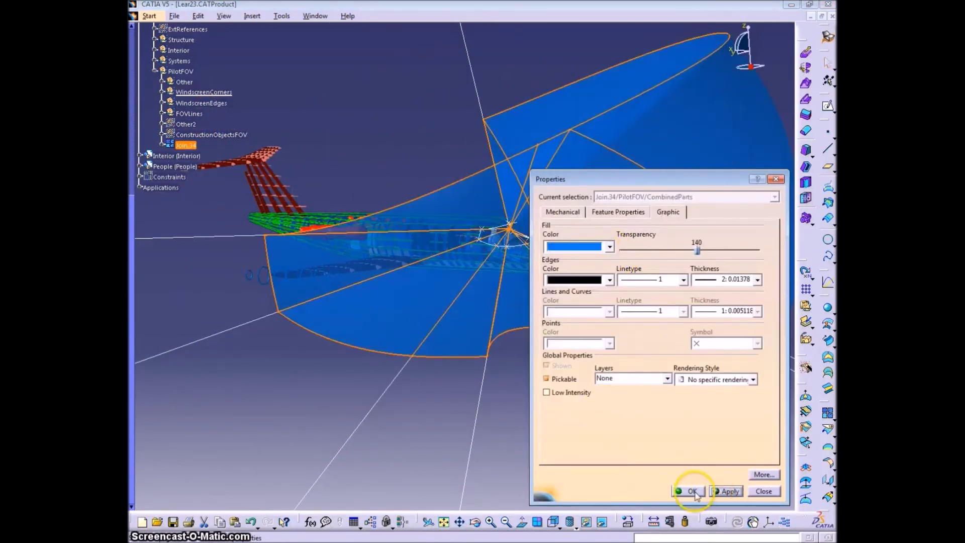
click(688, 490)
Mirror Join.34 about the zx plane with the Symmetry command, producing a surface result.
middle_drag(323, 394, 664, 455)
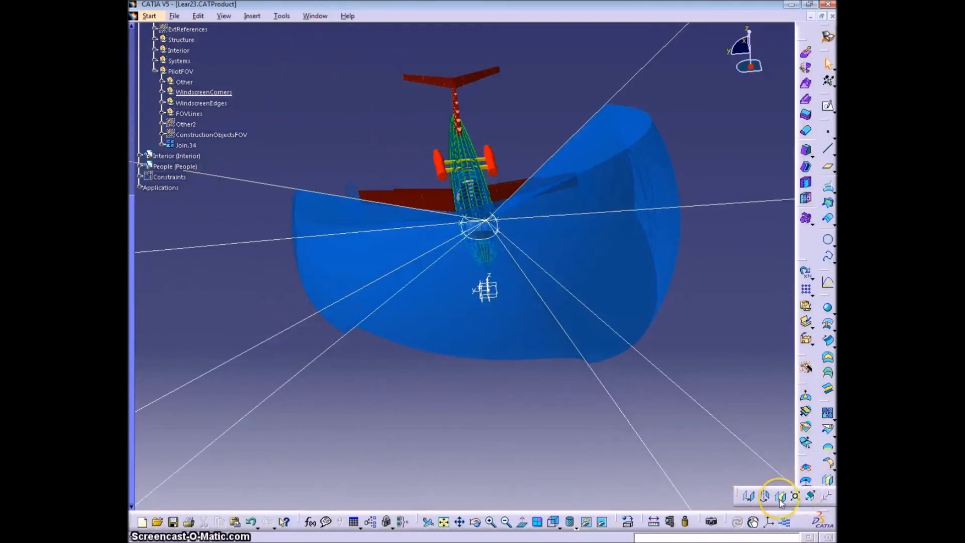
click(780, 496)
click(630, 190)
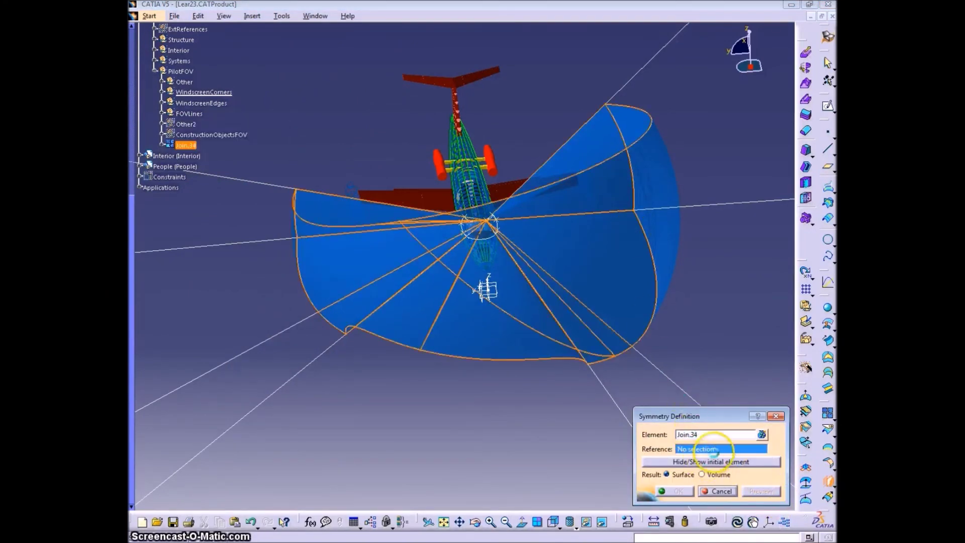
right_click(697, 453)
click(739, 319)
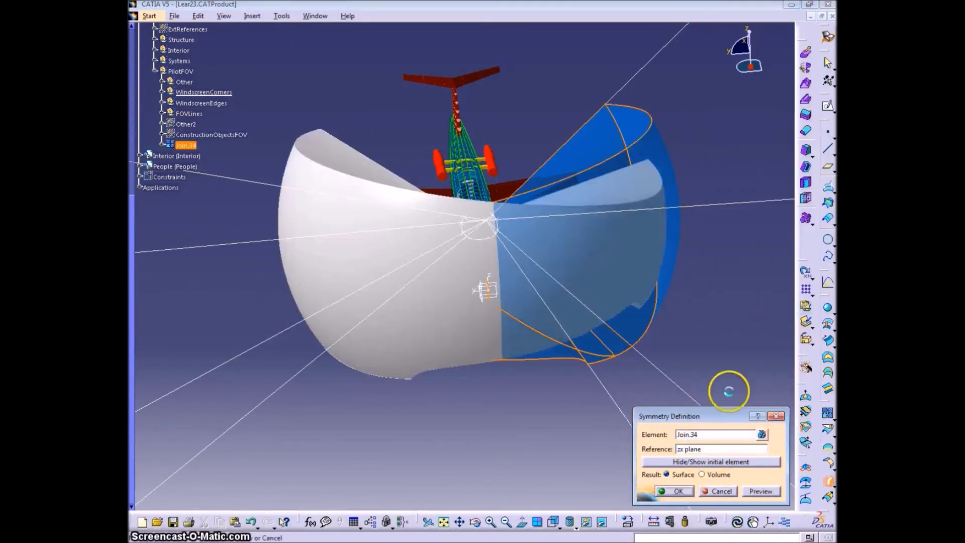
click(679, 491)
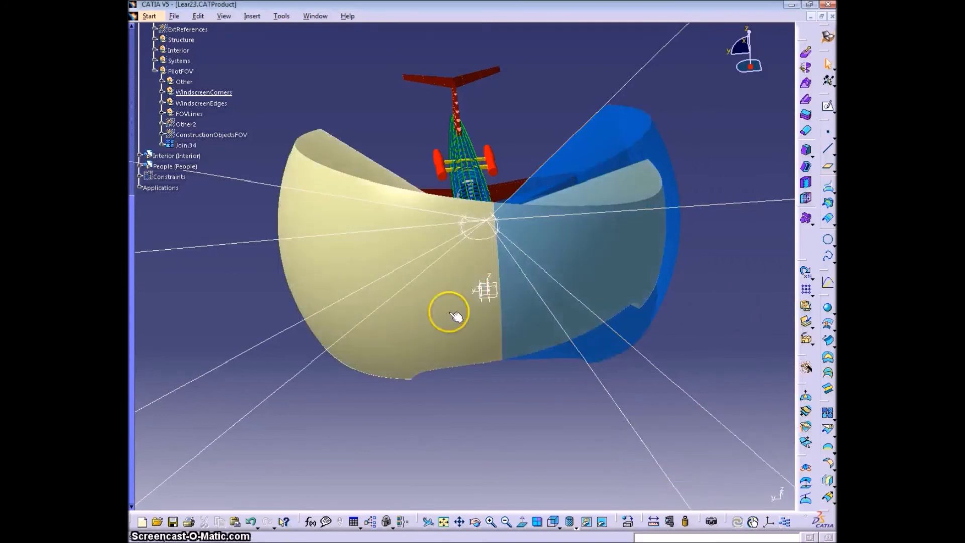
Move Symmetry.104 out of WindscreenCorners into PilotFOV and group it in a new geometrical set named CoPilotFOV.
click(163, 93)
drag(205, 200, 179, 73)
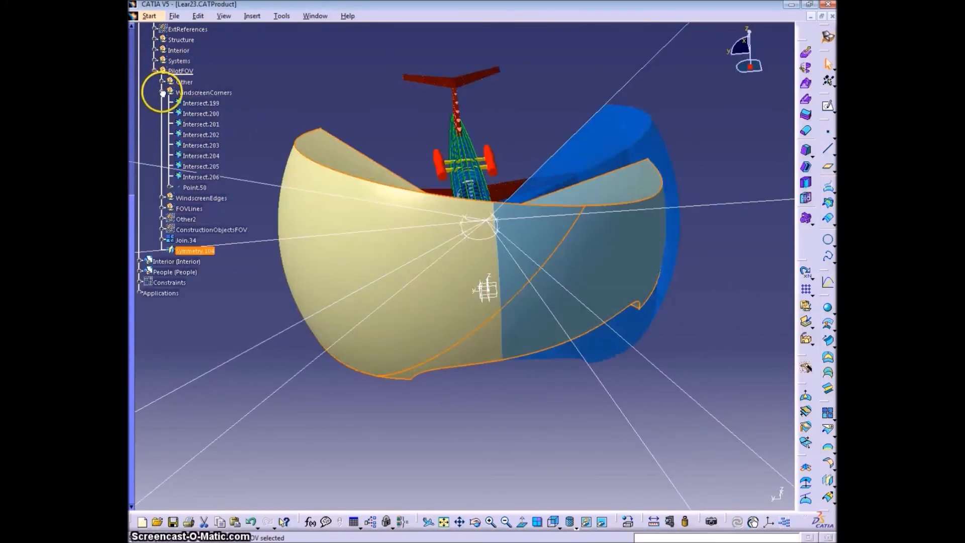
click(163, 92)
scroll(221, 202, up, 3)
click(252, 15)
click(288, 70)
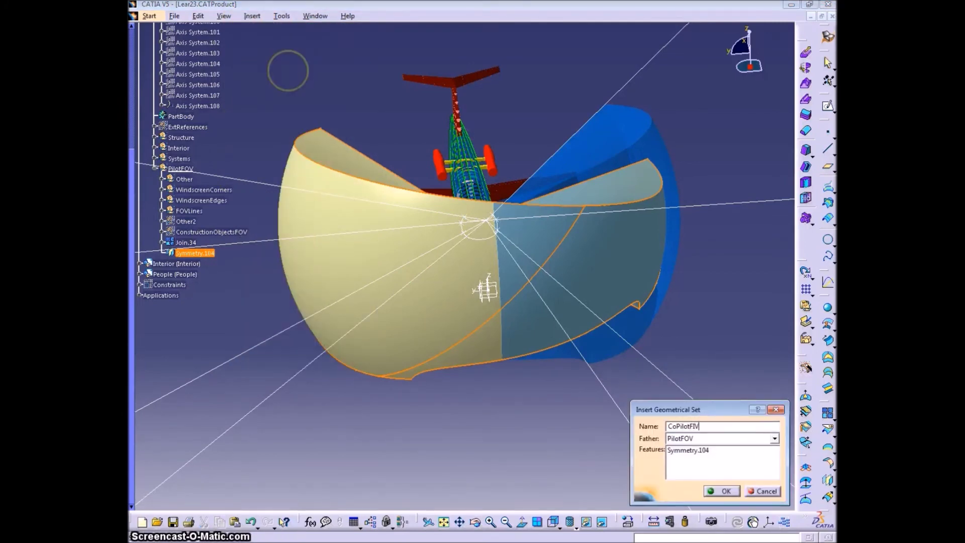
text(CoPilotFOV)
key(Return)
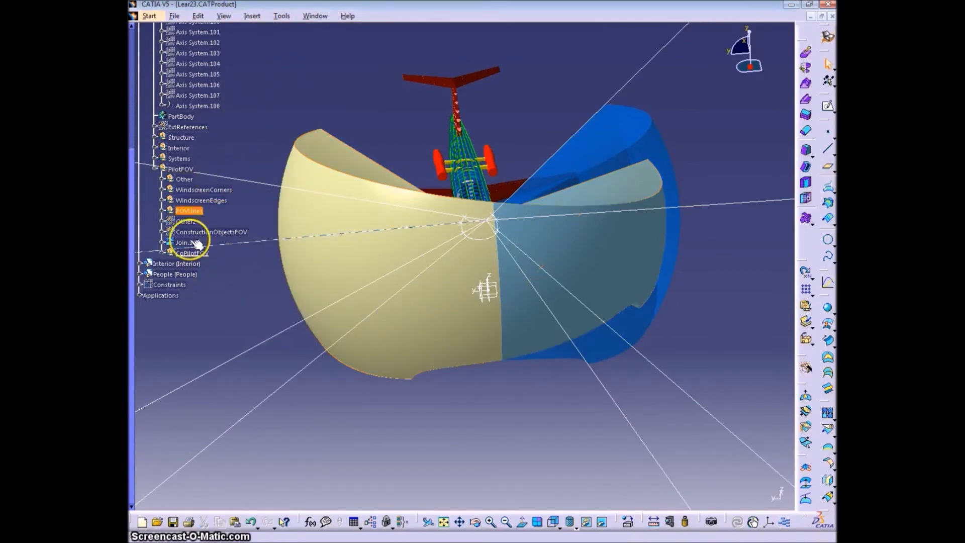
Group PilotFOV into a new geometrical set named FOVs.
scroll(195, 202, up, 3)
click(178, 220)
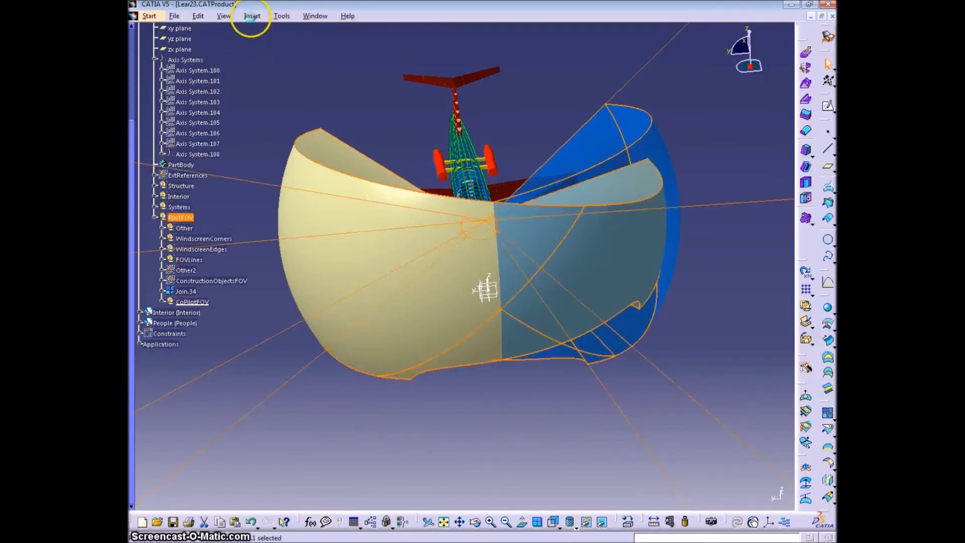
click(251, 16)
click(281, 71)
text(FOVs)
key(Return)
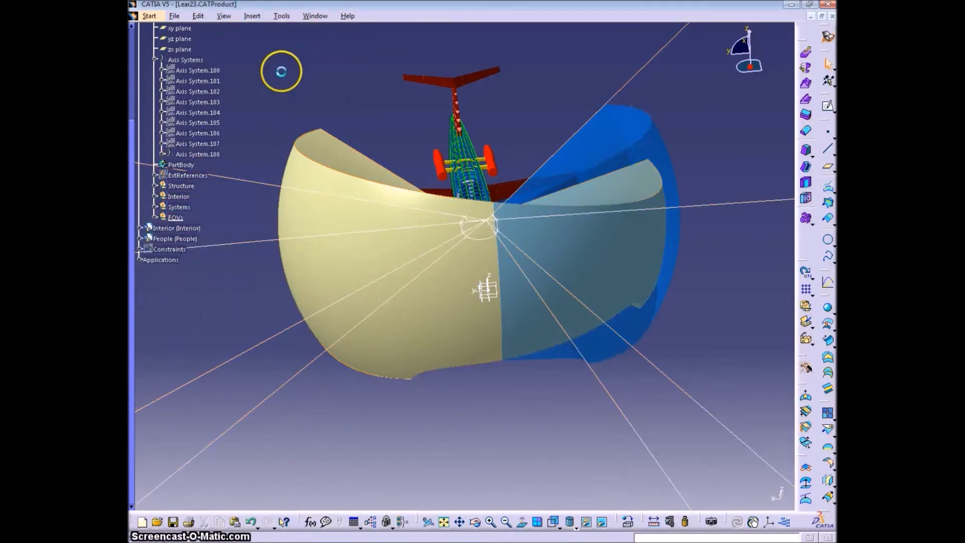
Move the CoPilotFOV set out of PilotFOV directly into the FOVs set and collapse PilotFOV.
click(154, 218)
click(162, 228)
click(193, 312)
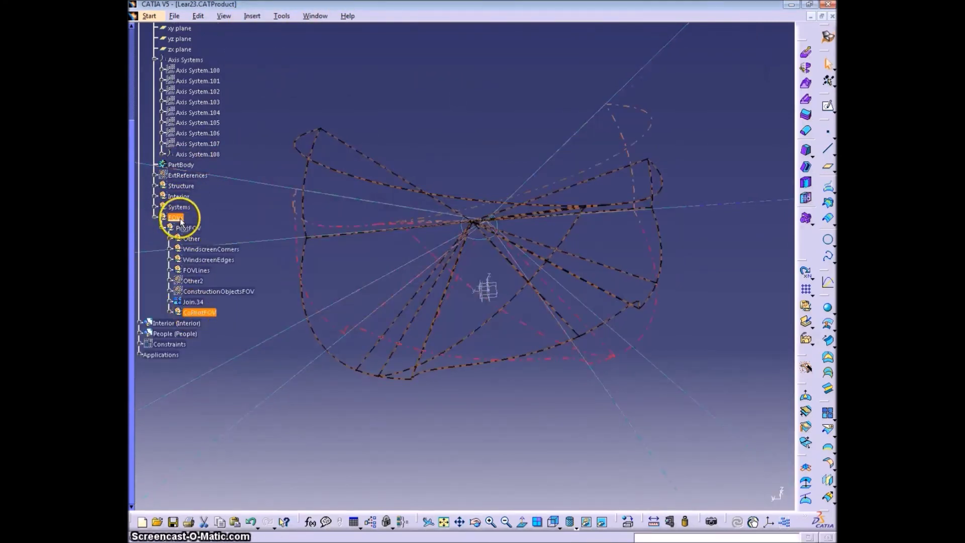
click(165, 228)
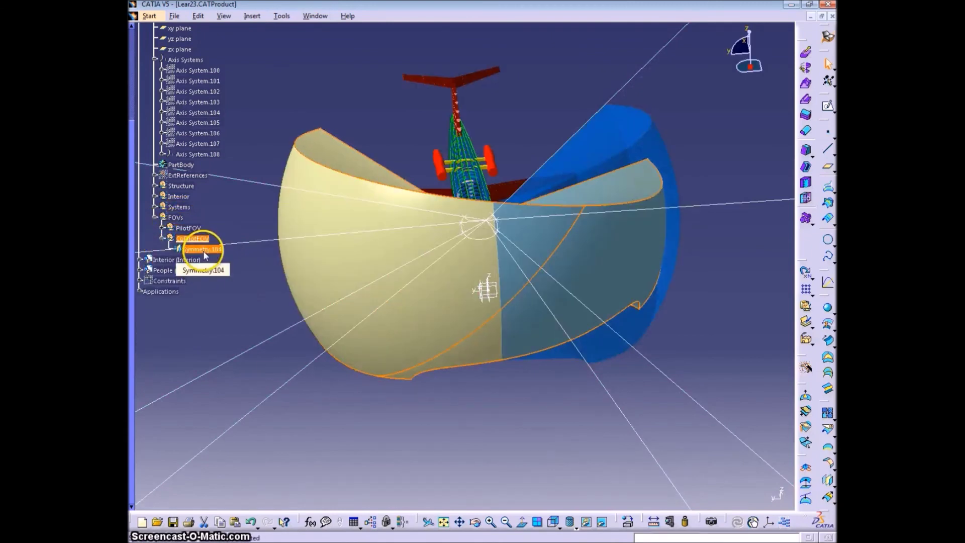
Set the fill of Symmetry.104 to yellow with a transparency of 149.
right_click(205, 255)
click(237, 298)
click(609, 247)
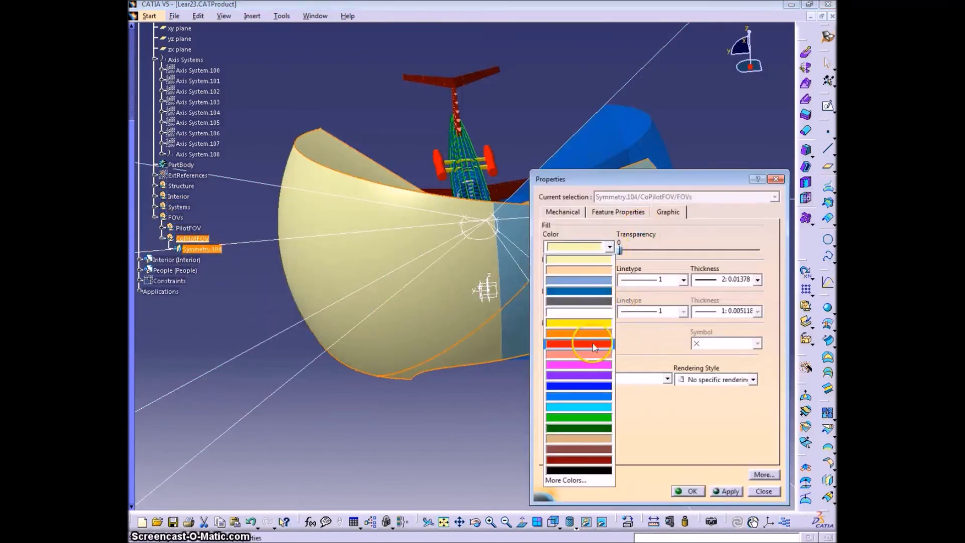
click(598, 323)
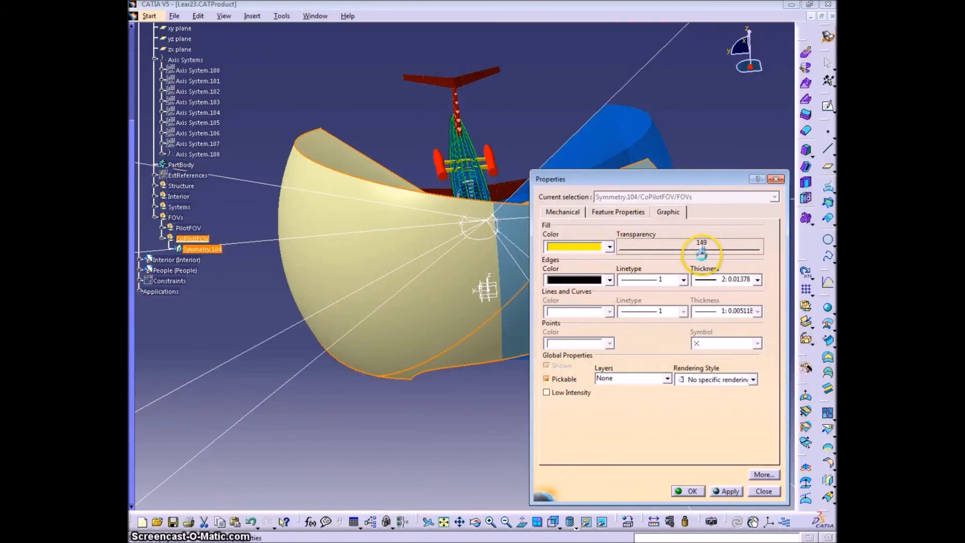
click(688, 491)
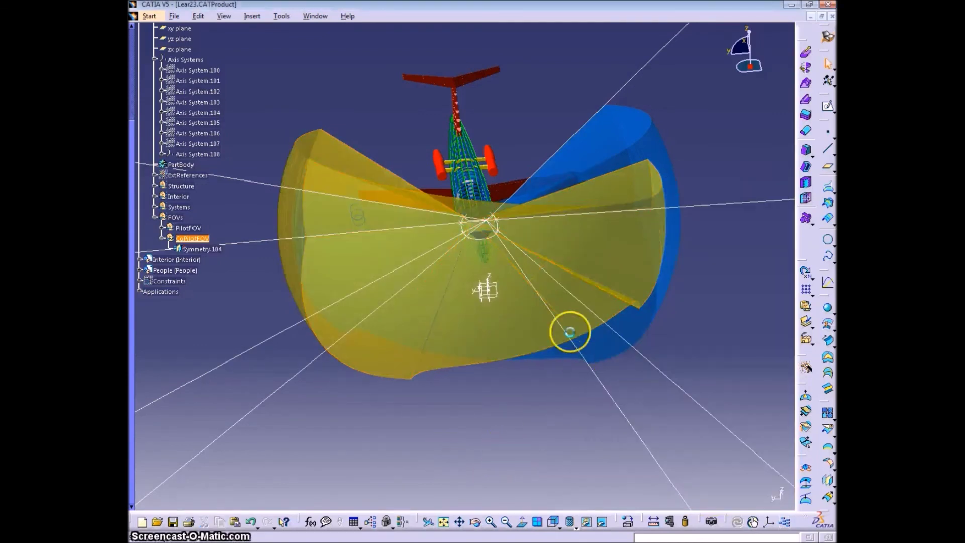
middle_drag(568, 330, 474, 429)
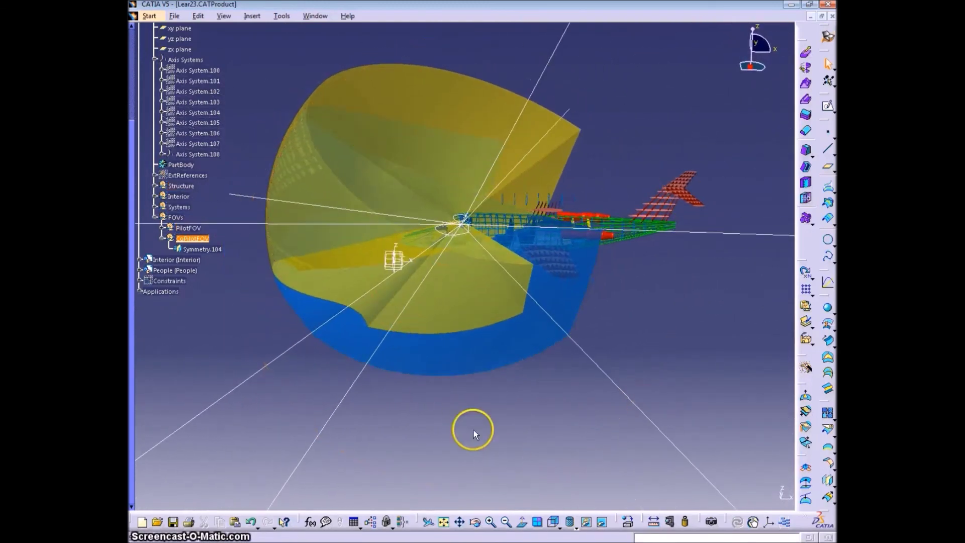
Check the graphic properties of a Join.34 face, and set the fill transparency of Symmetry.104 to 150.
right_click(424, 361)
click(475, 280)
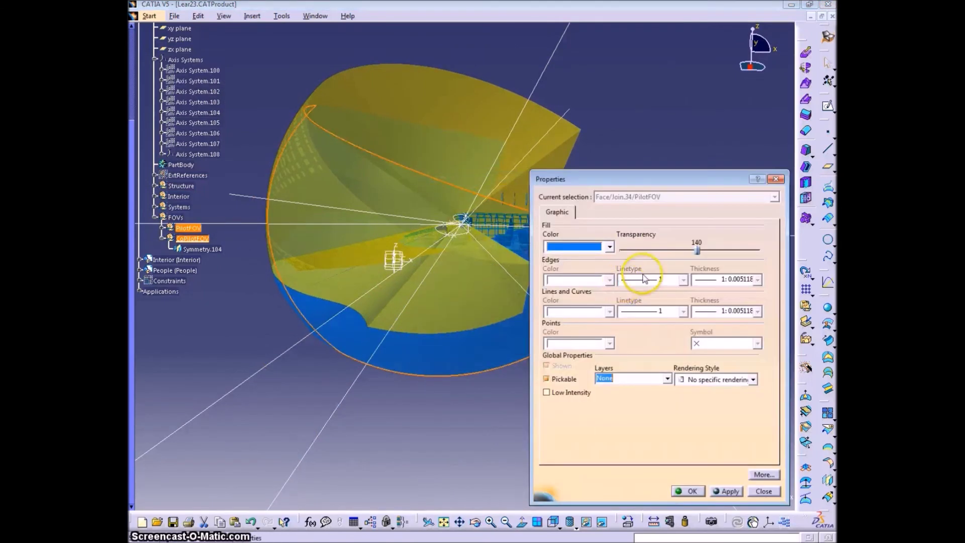
right_click(201, 249)
click(254, 294)
click(703, 250)
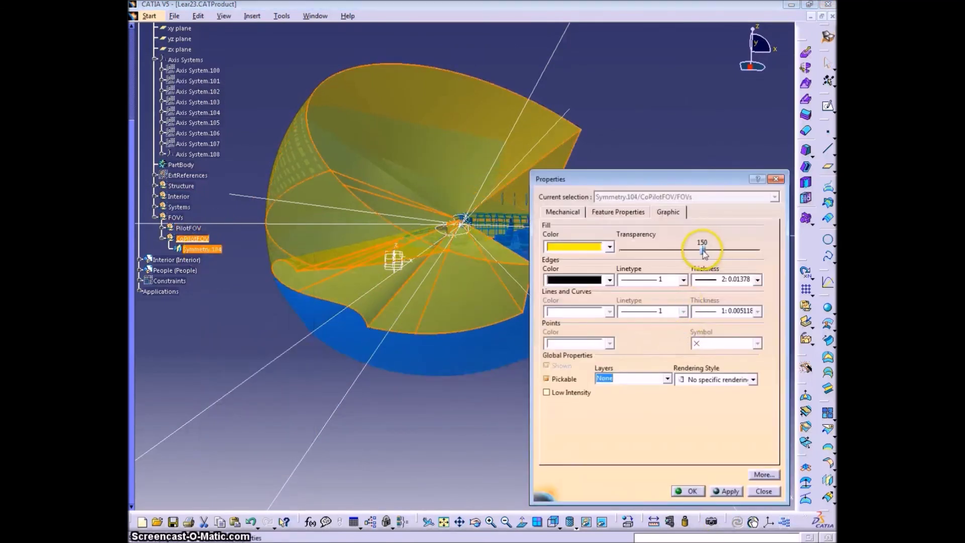
click(682, 491)
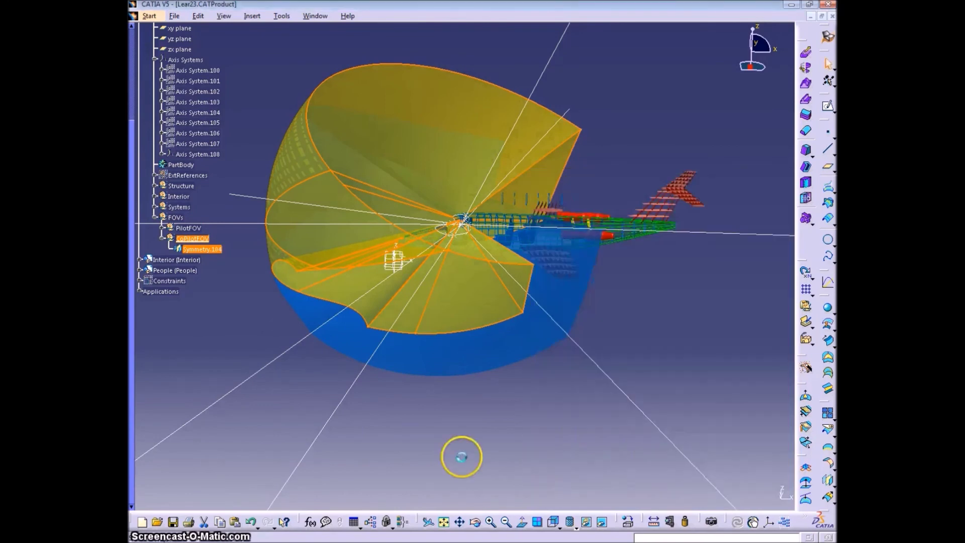
middle_drag(348, 341, 457, 372)
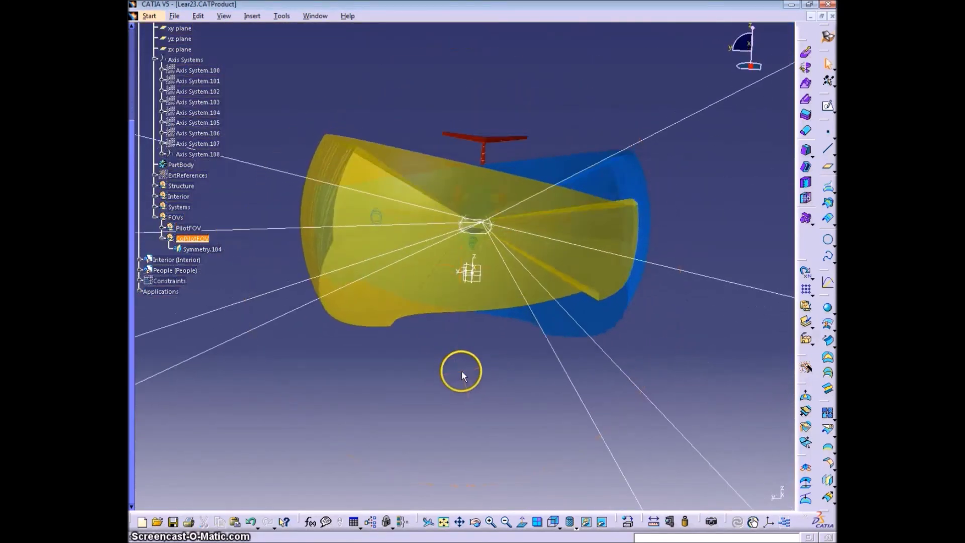